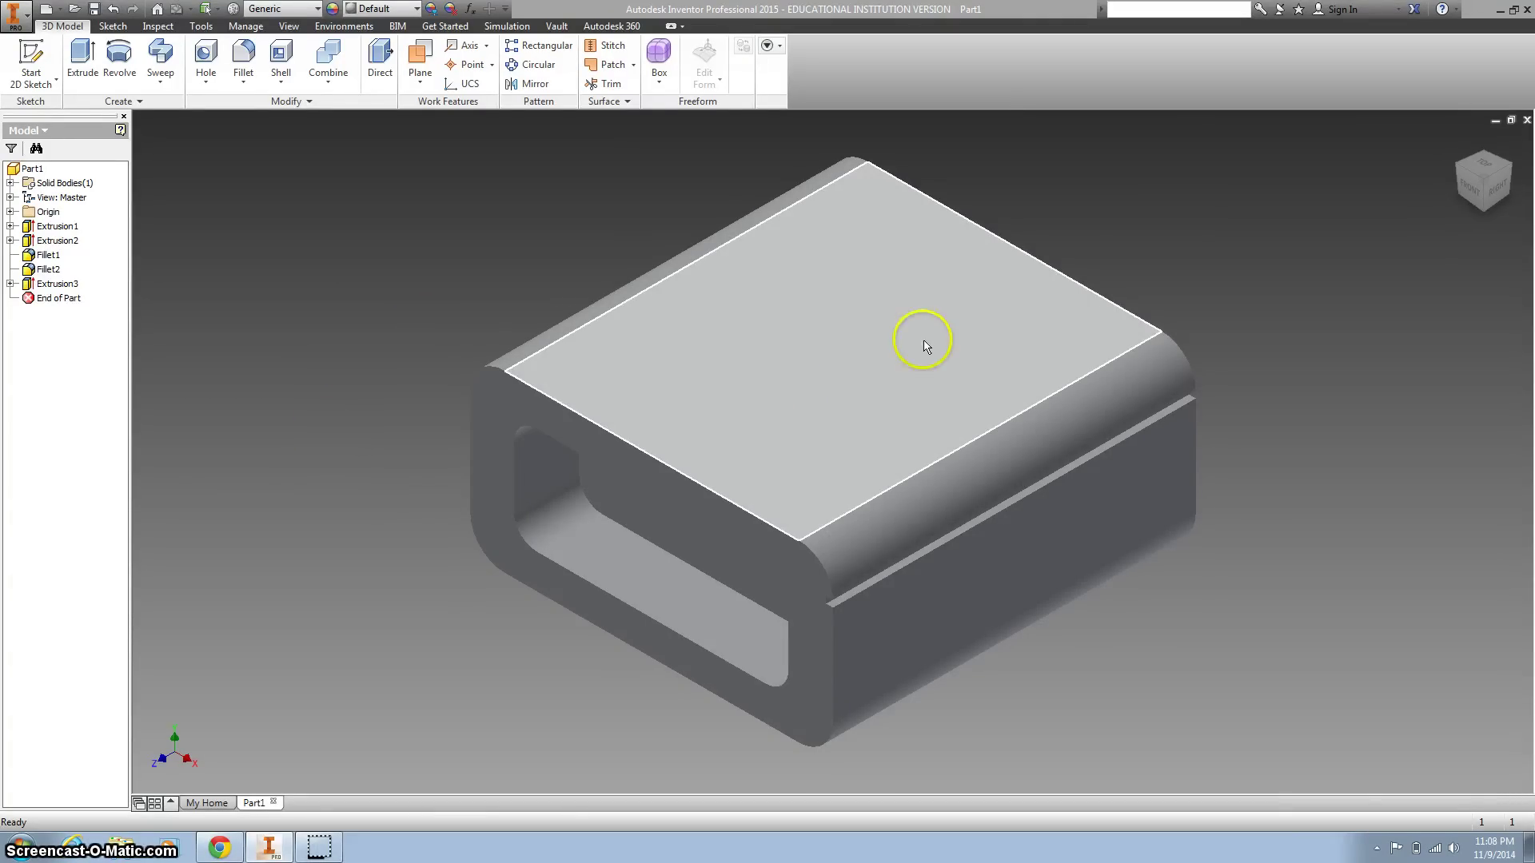
# Start a sketch on the block's top face and project its outline edges into it
pyautogui.click(220, 845)
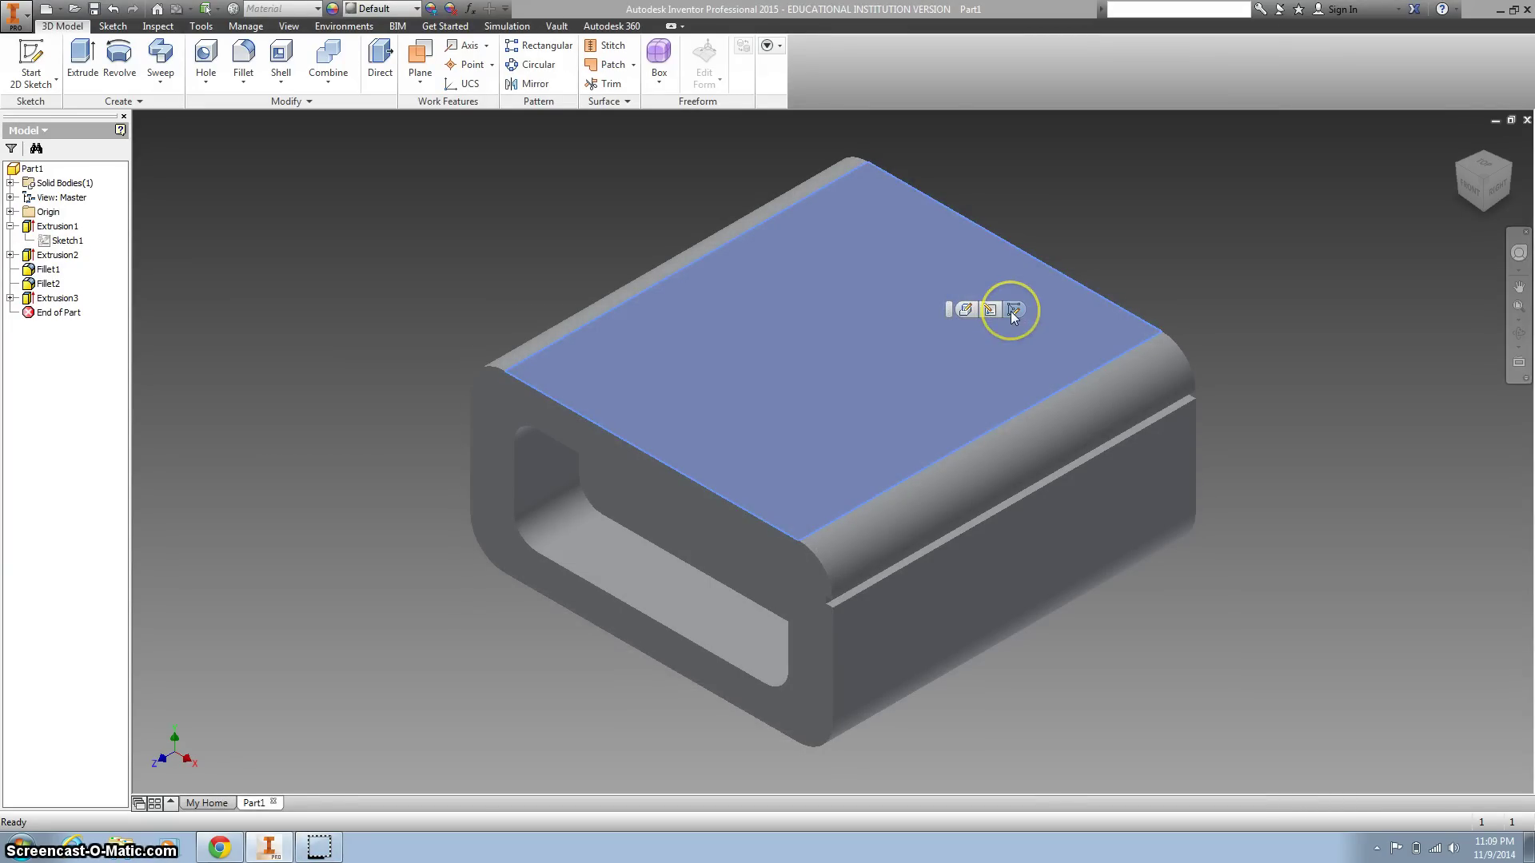
pyautogui.click(1010, 310)
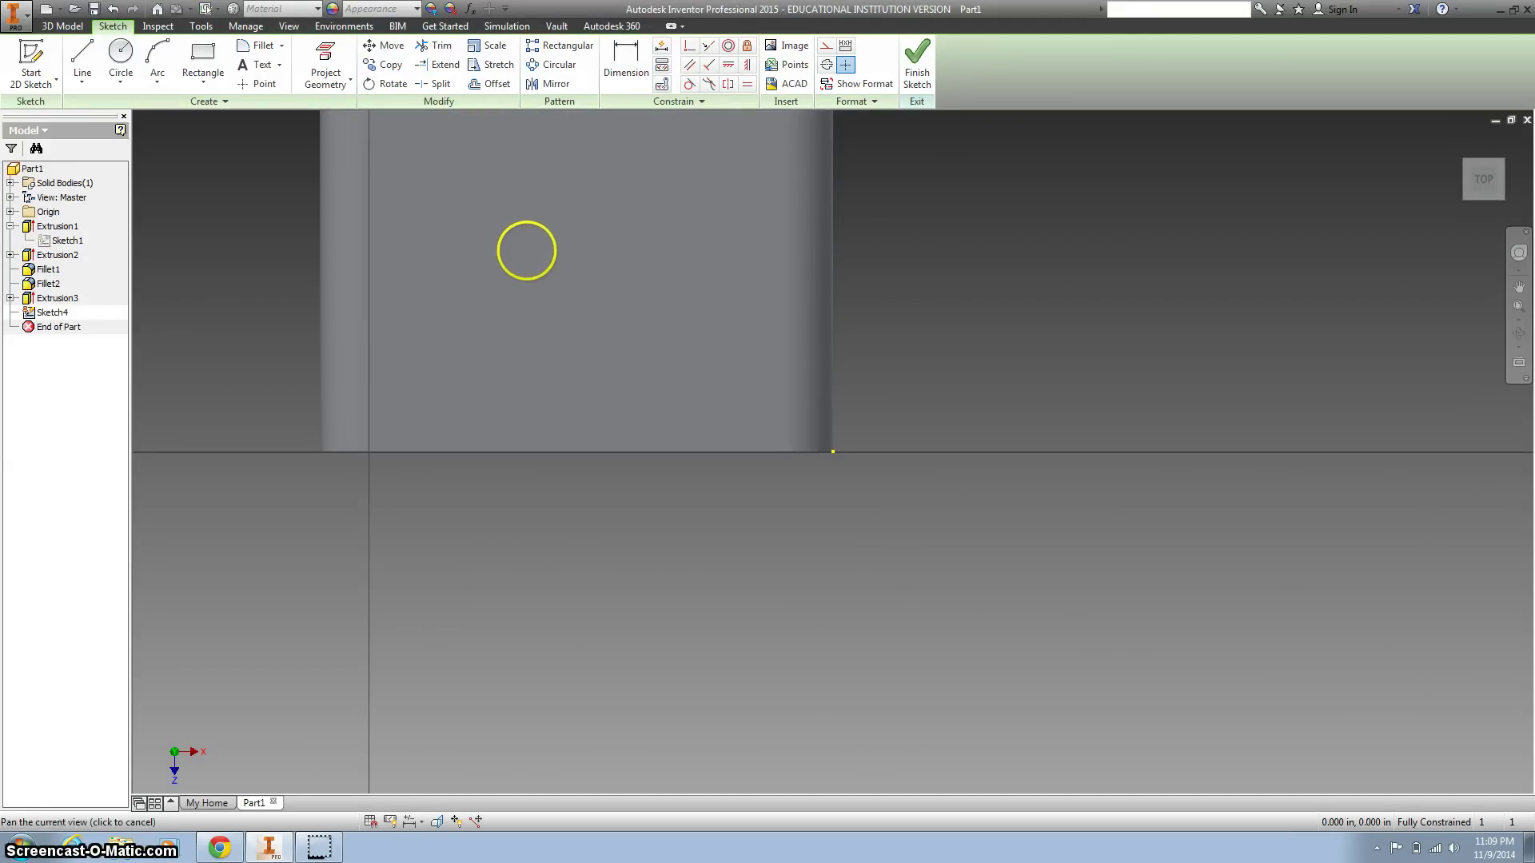
pyautogui.click(1487, 176)
pyautogui.click(325, 57)
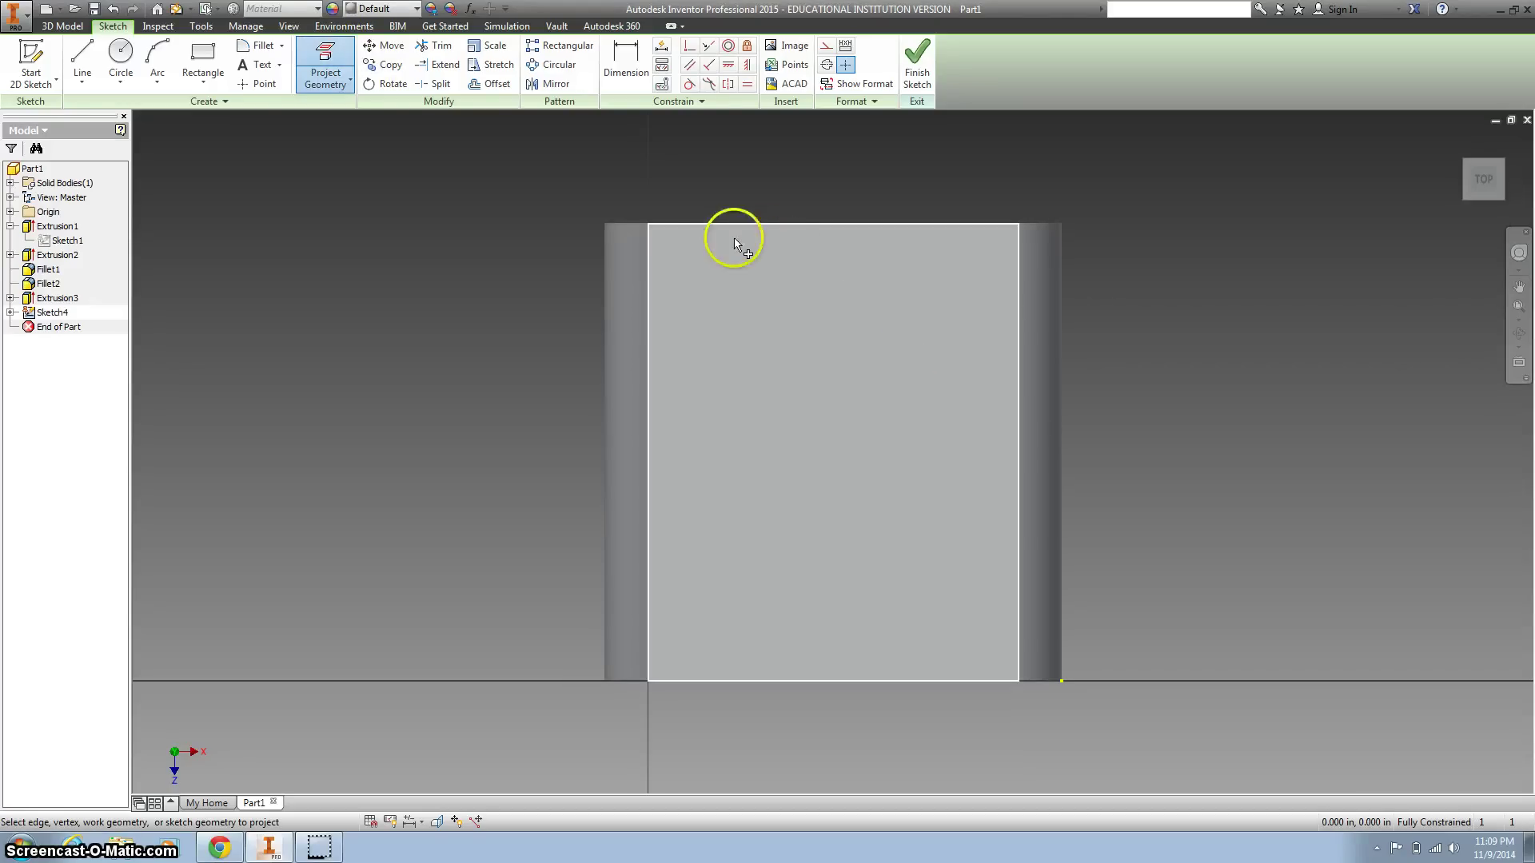
pyautogui.click(716, 236)
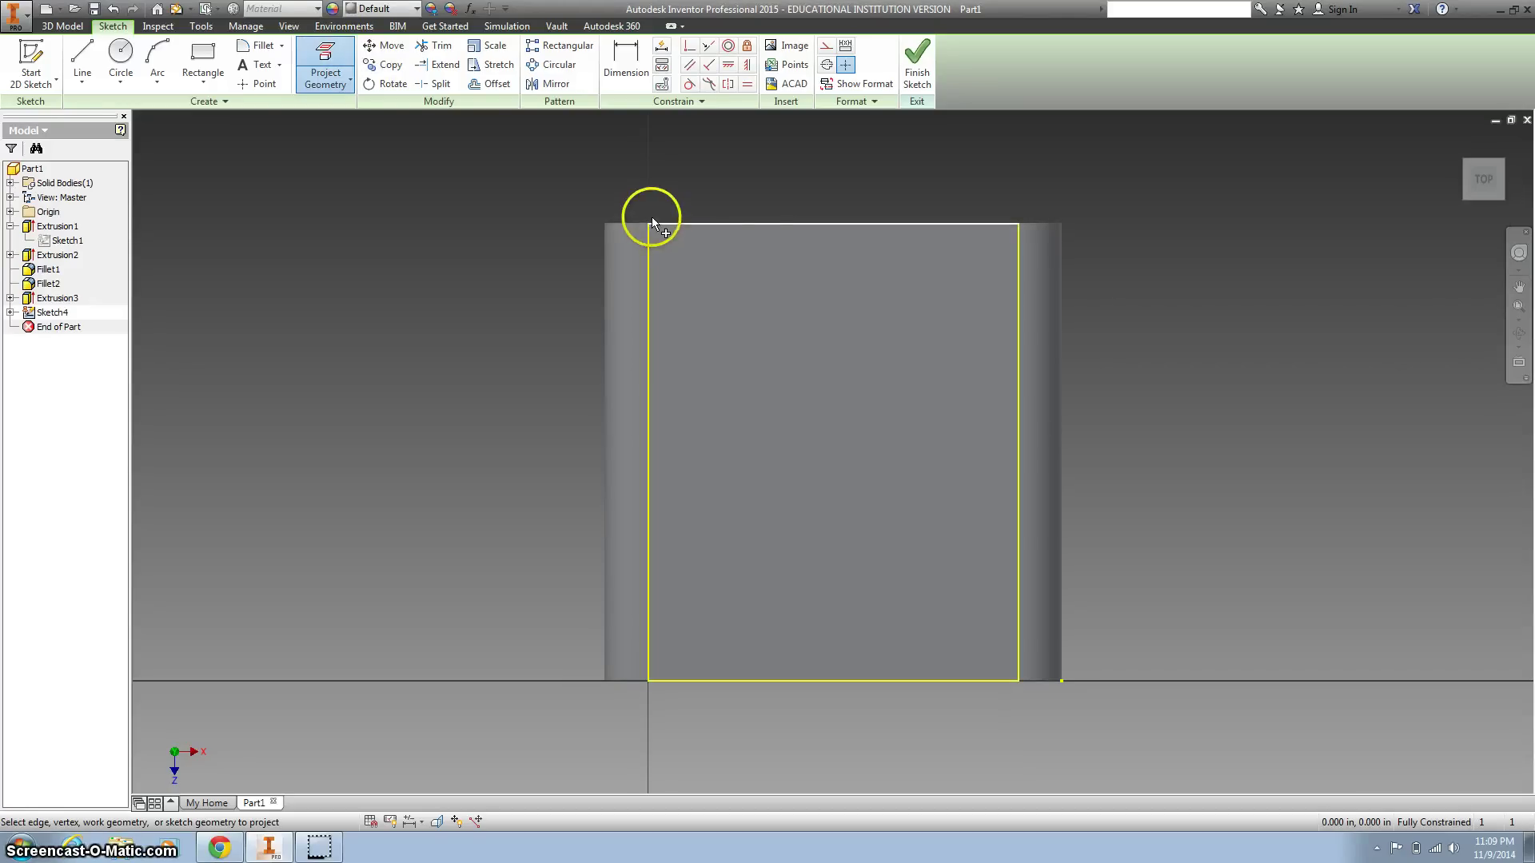
pyautogui.click(1062, 328)
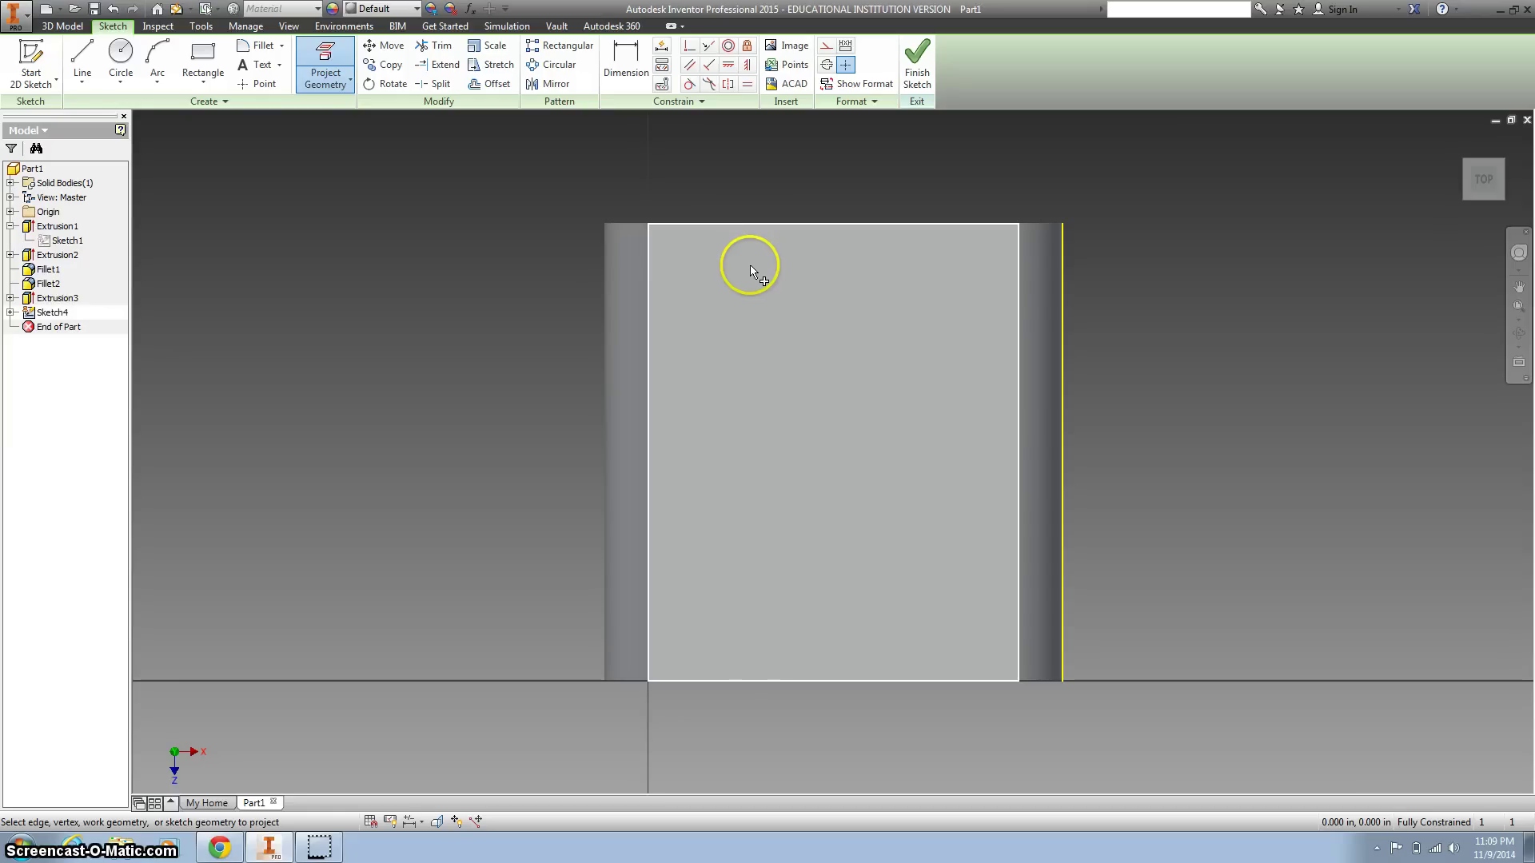
pyautogui.click(685, 247)
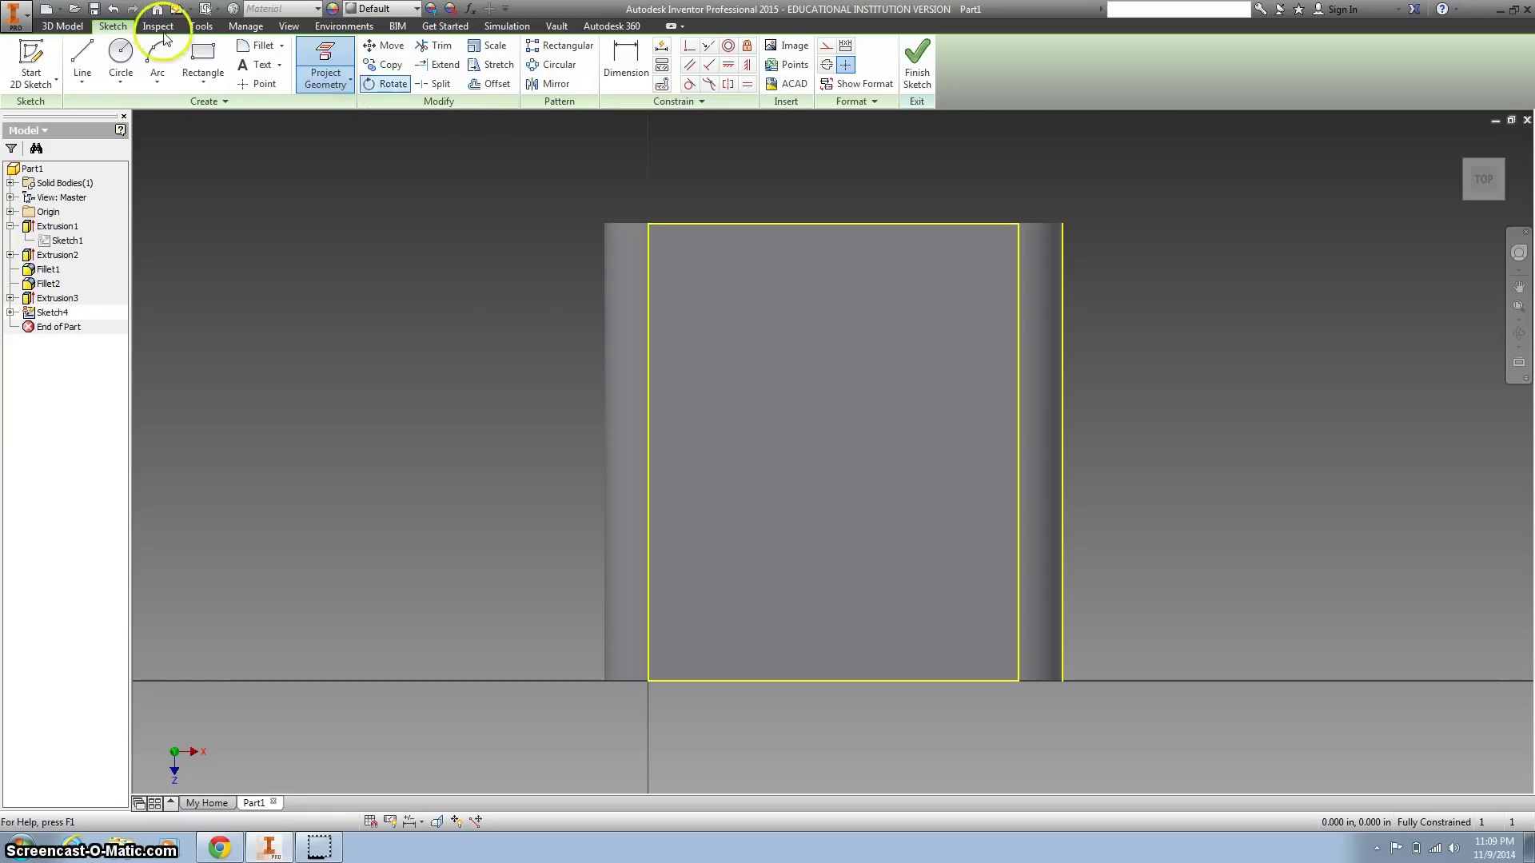
# Draw a 1.980 by 1.590 rectangle inside the projected top-face outline
pyautogui.click(200, 56)
pyautogui.click(734, 323)
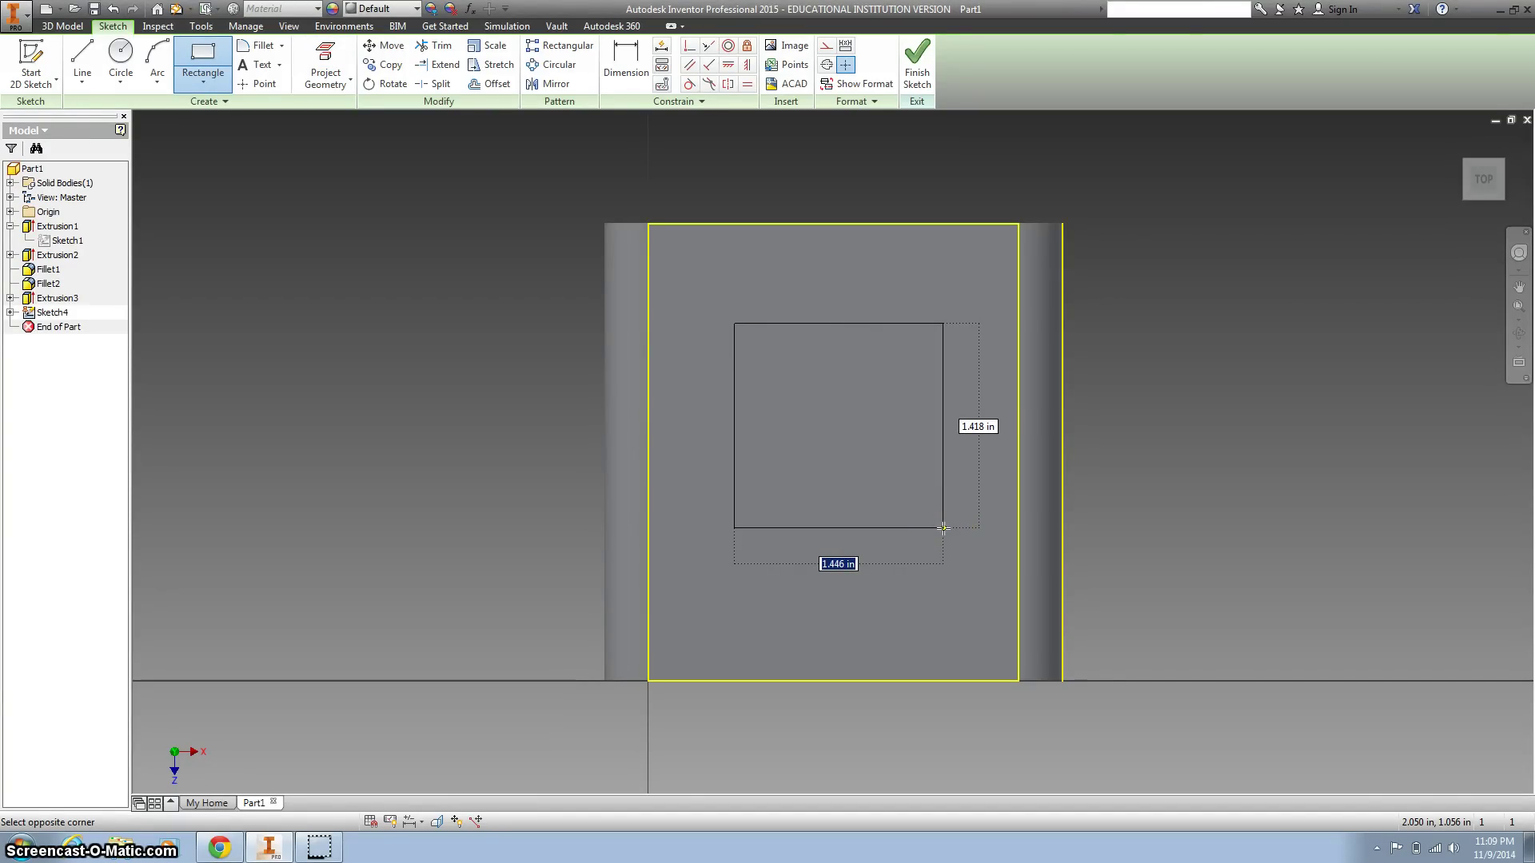
pyautogui.write('1.9')
pyautogui.write('8')
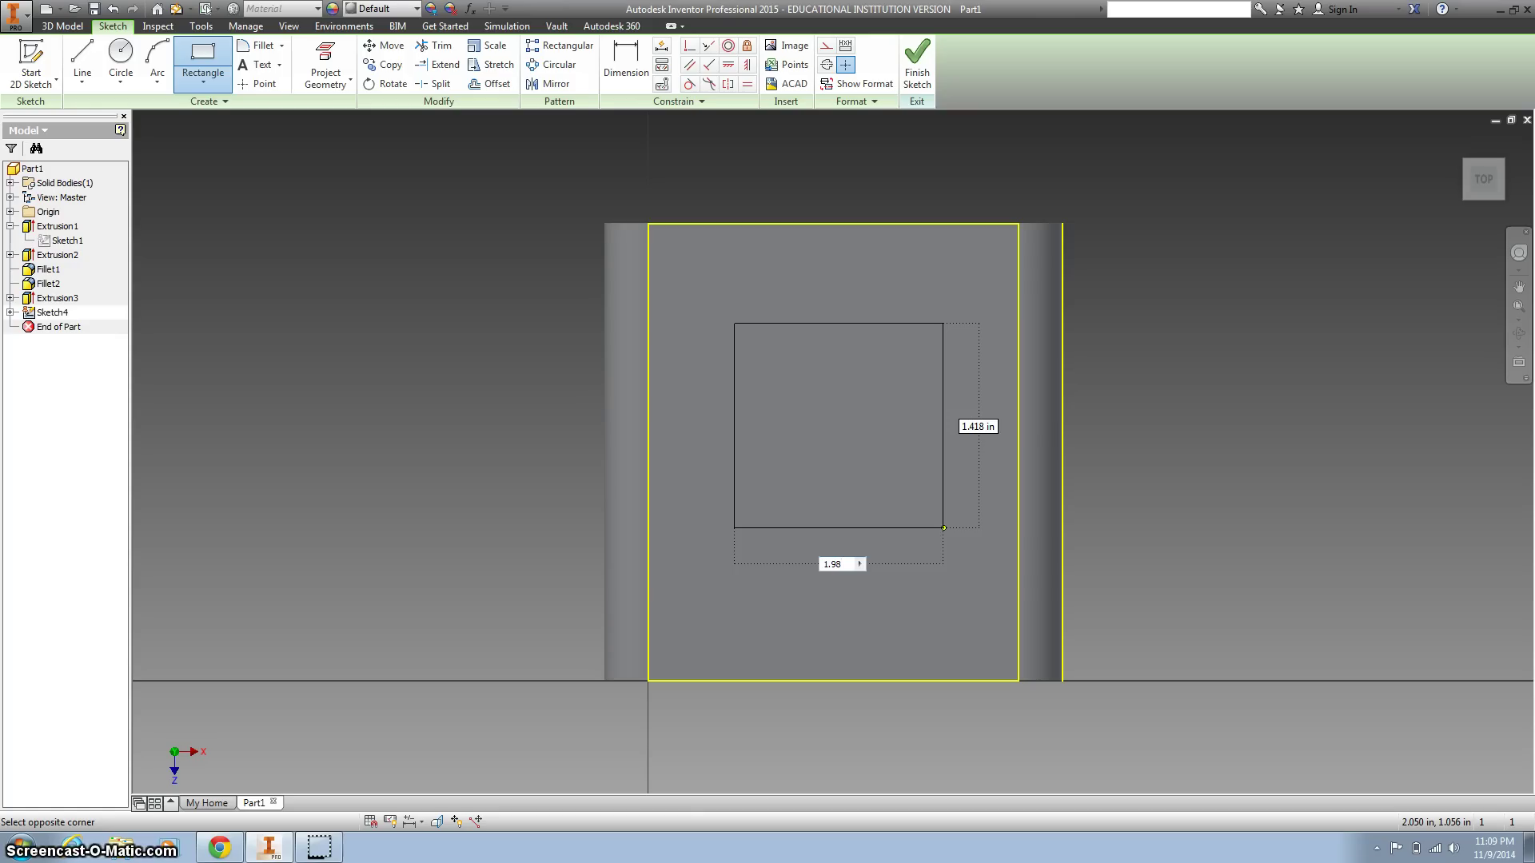
pyautogui.press('Tab')
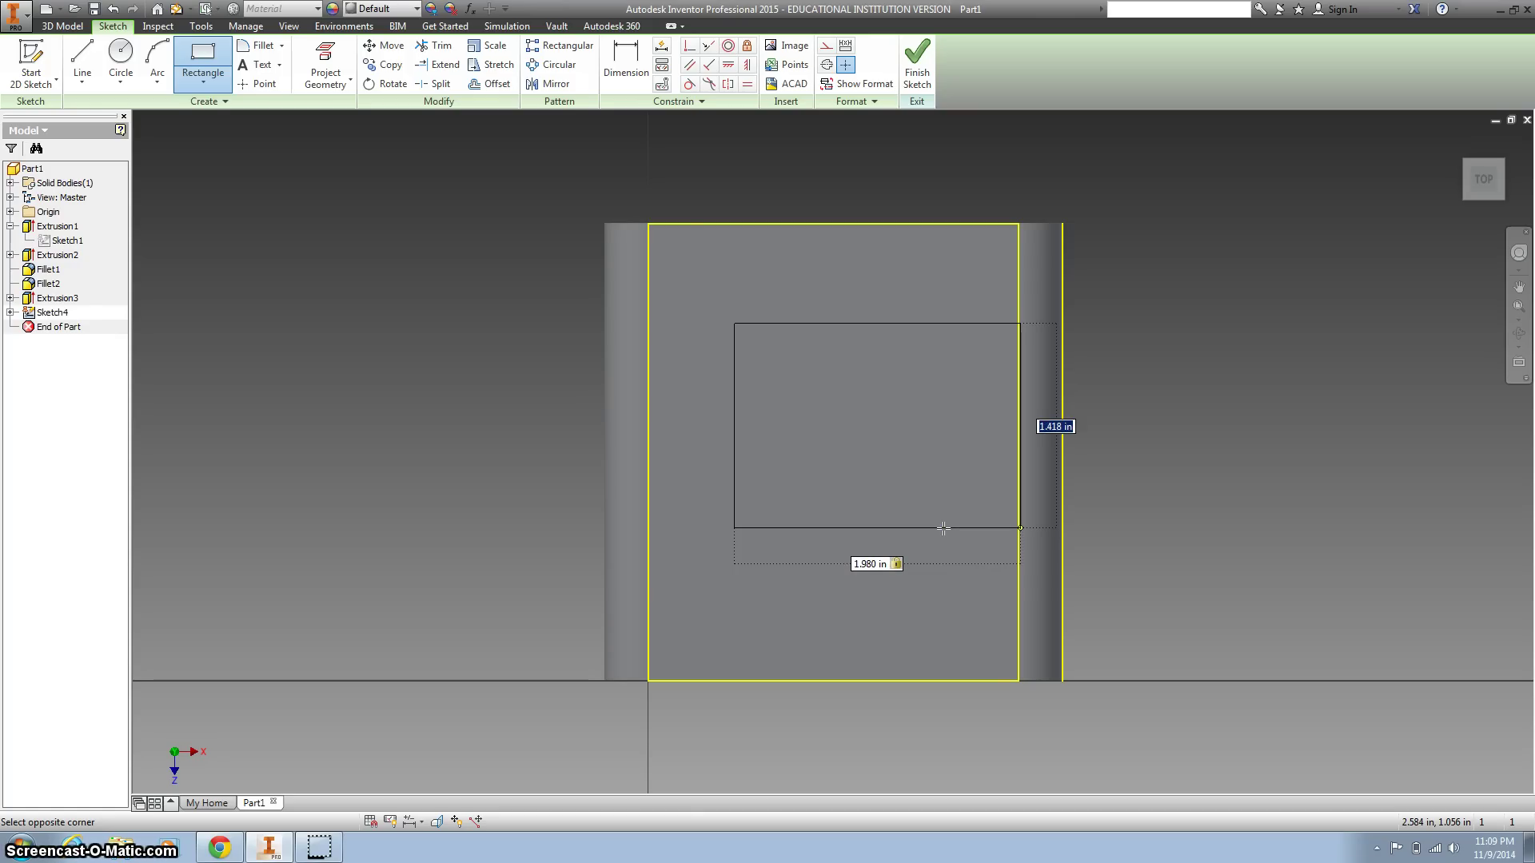
pyautogui.write('1.')
pyautogui.write('59')
pyautogui.press('Return')
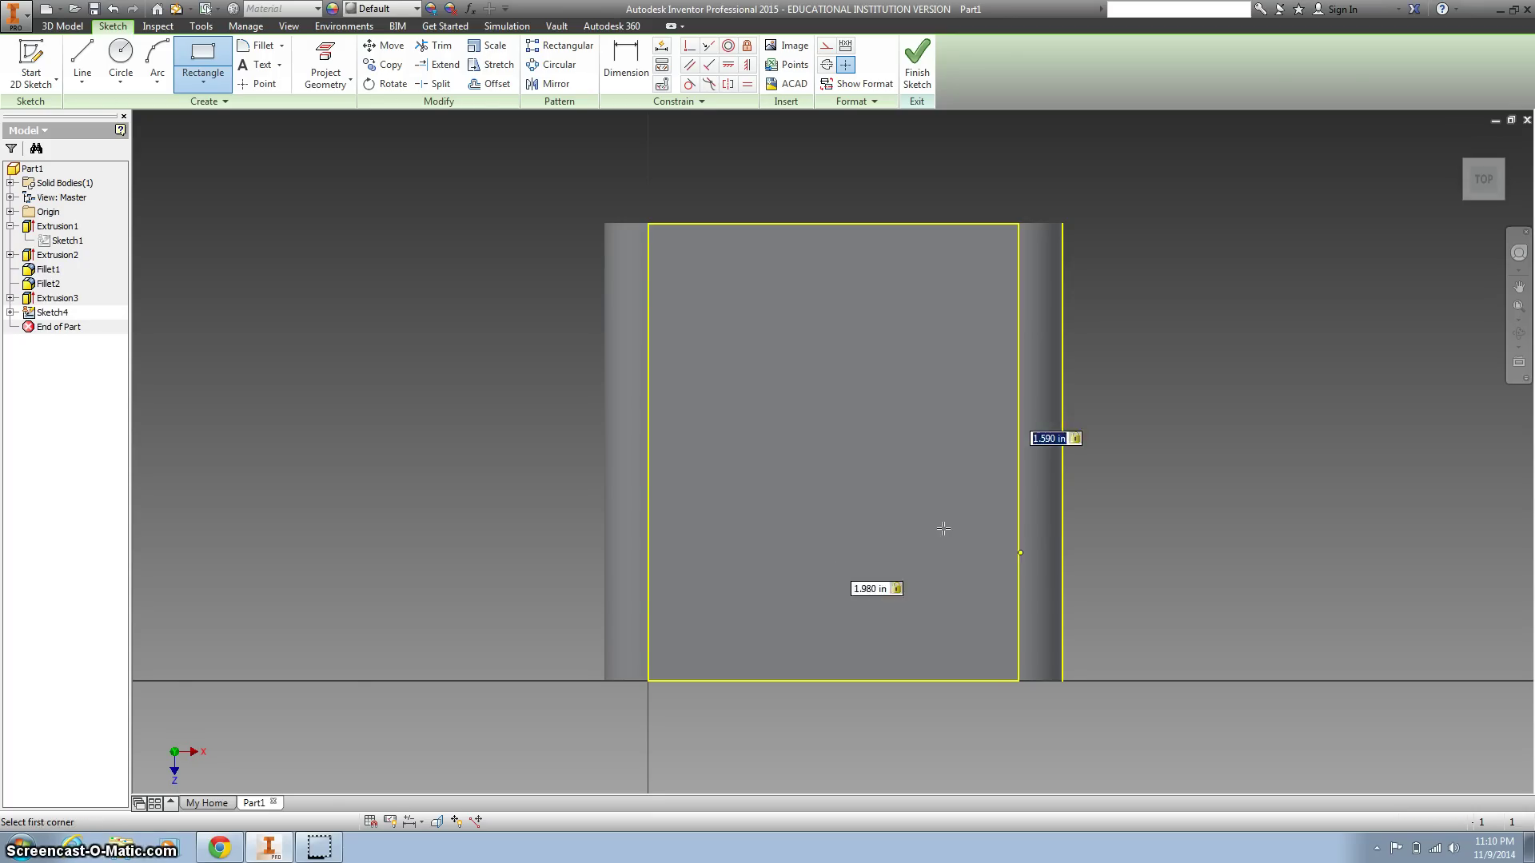
pyautogui.scroll(2, 945, 439)
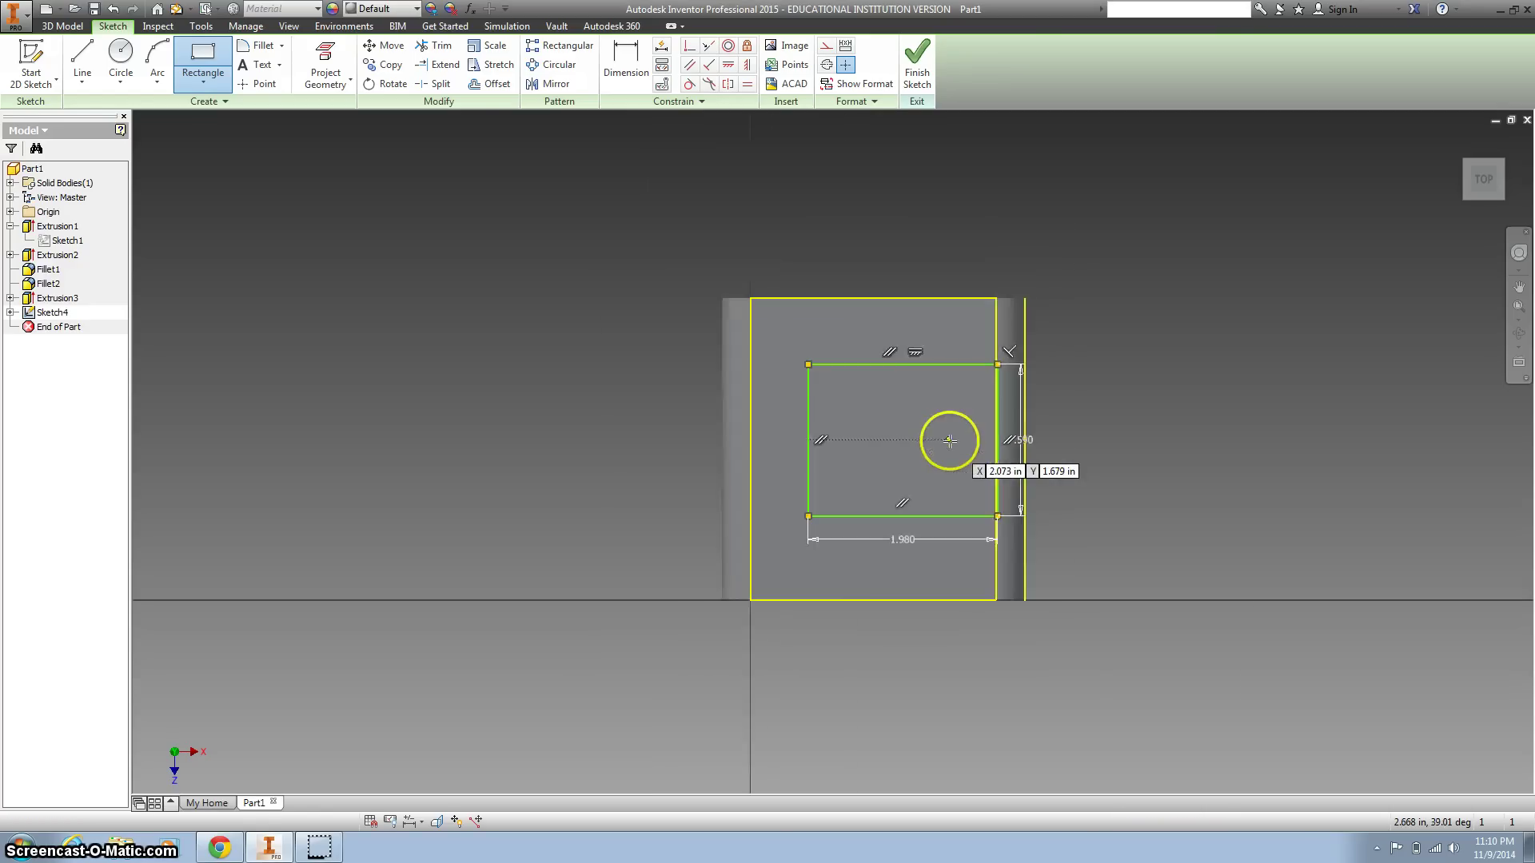
pyautogui.scroll(-4, 938, 418)
# Dimension the rectangle's bottom line .820 above the part's bottom edge
pyautogui.click(626, 64)
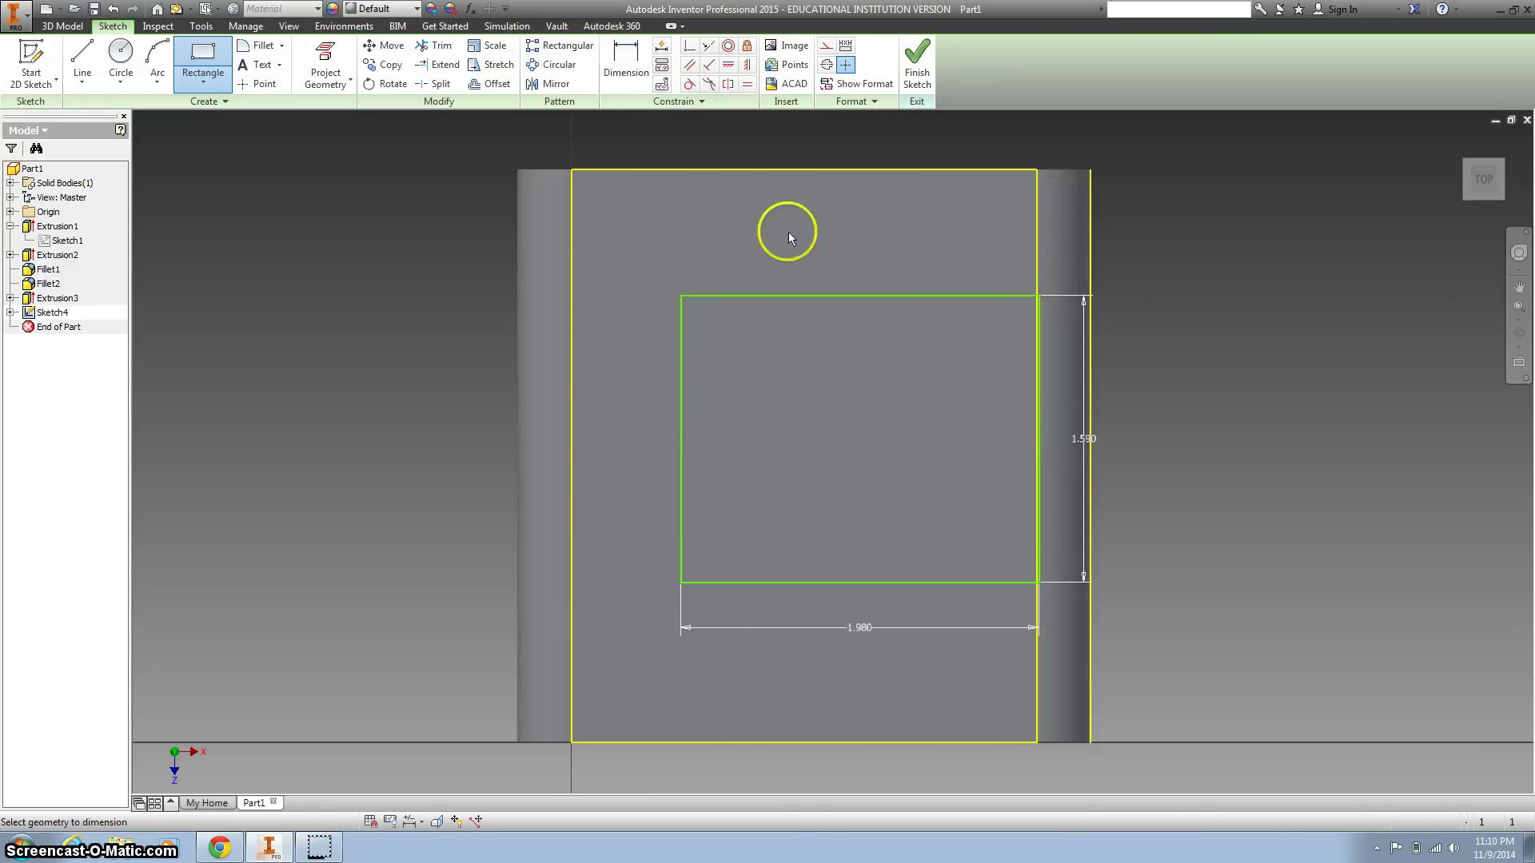
pyautogui.click(779, 296)
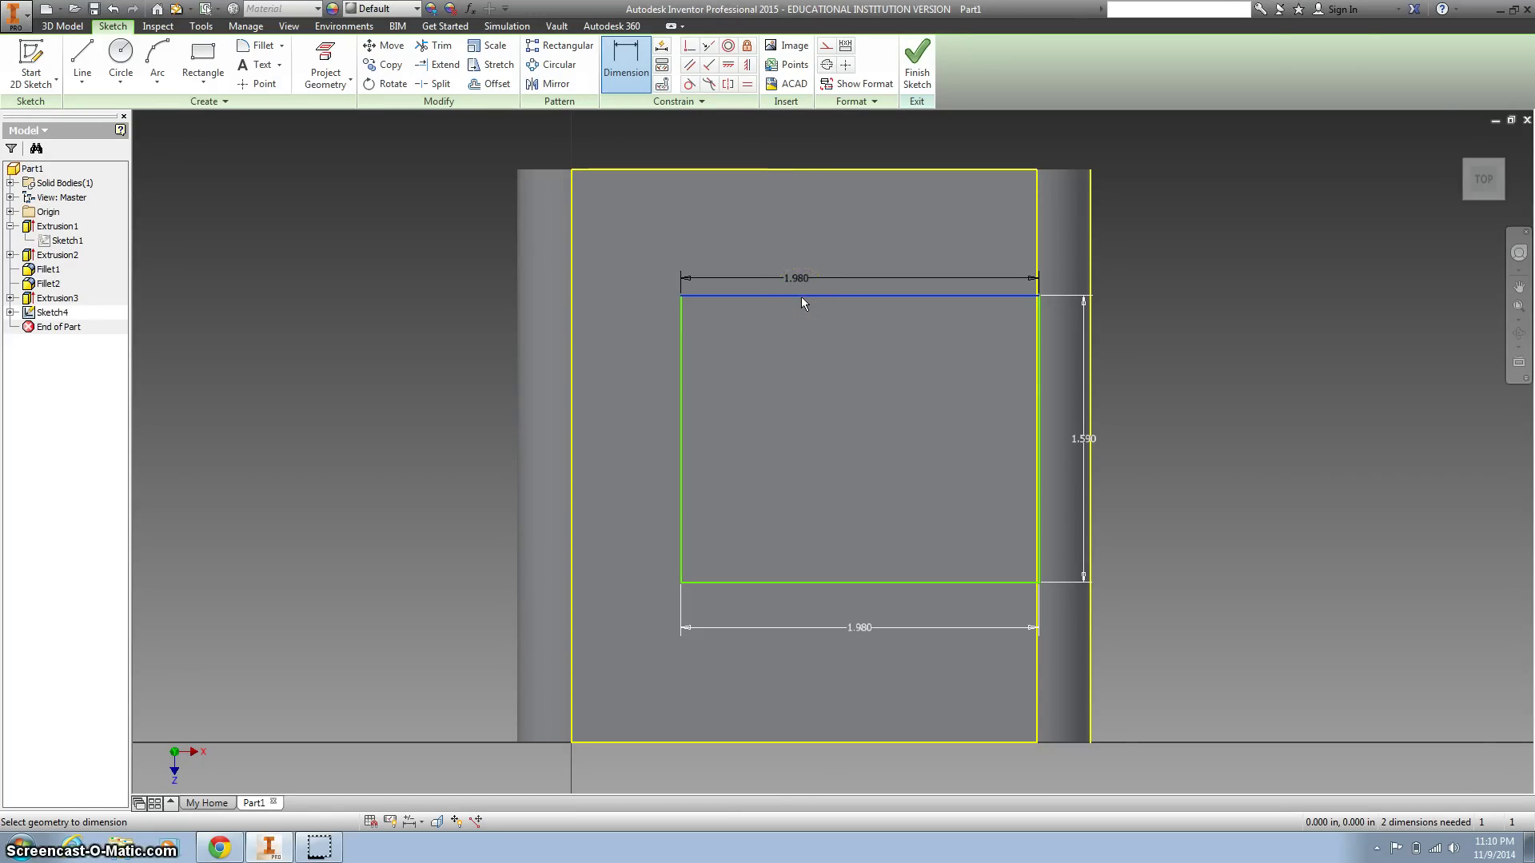
pyautogui.press('Escape')
pyautogui.click(626, 60)
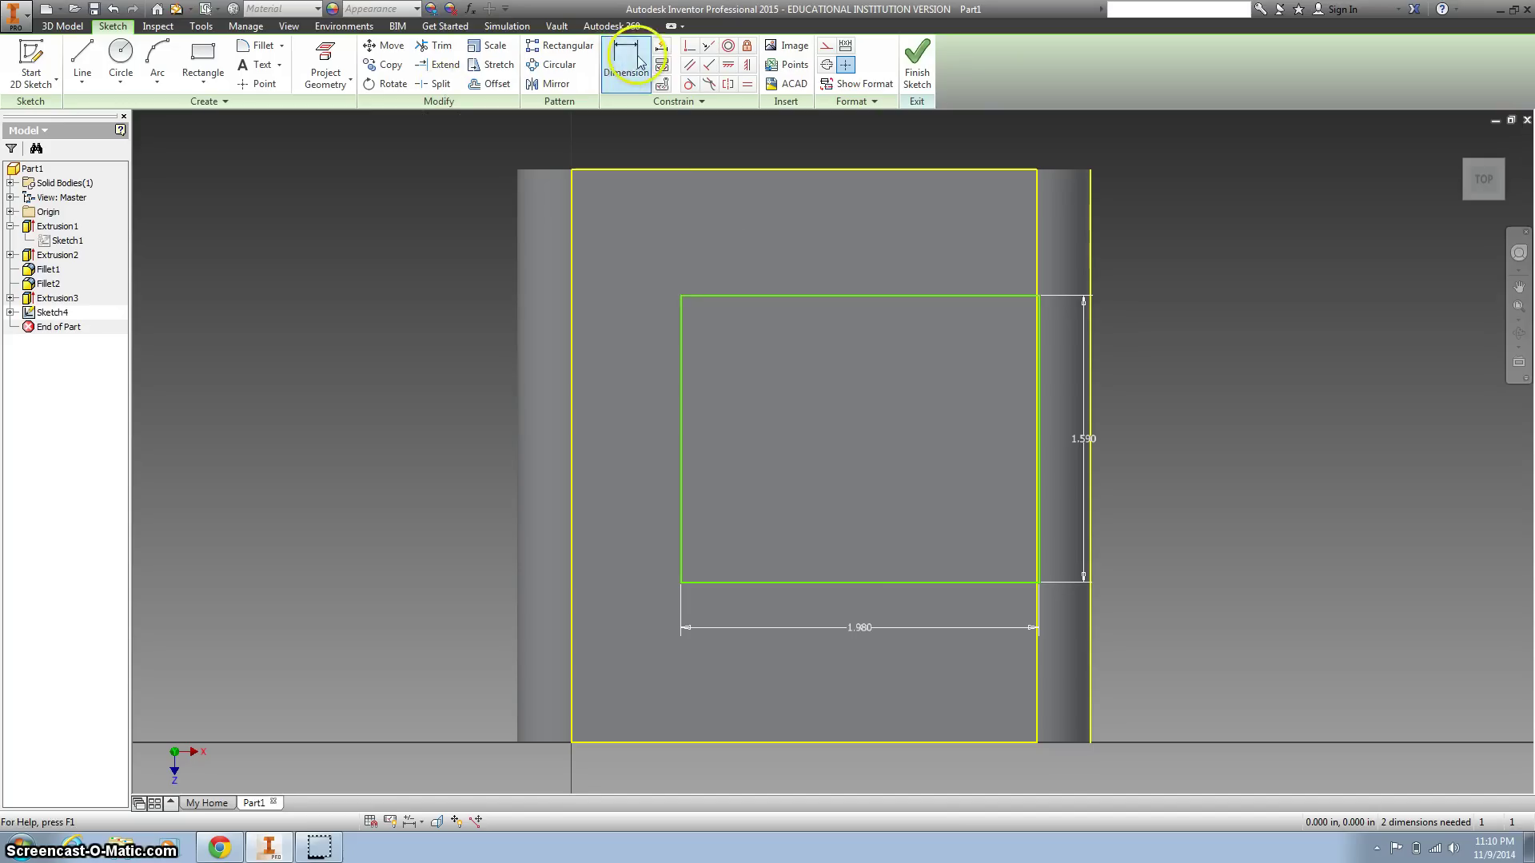
pyautogui.click(826, 582)
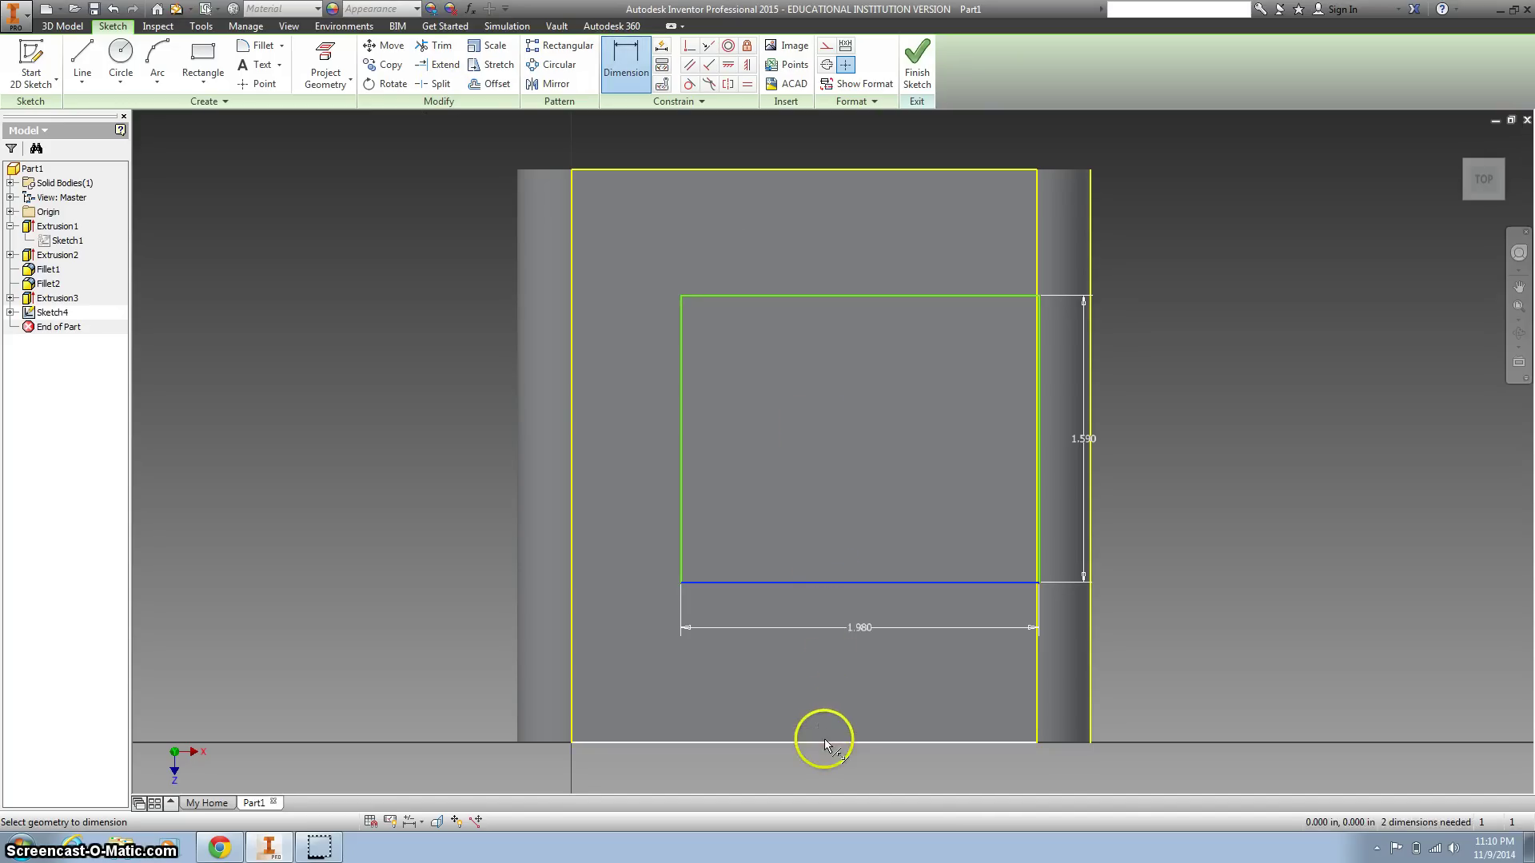
pyautogui.click(824, 741)
pyautogui.click(802, 702)
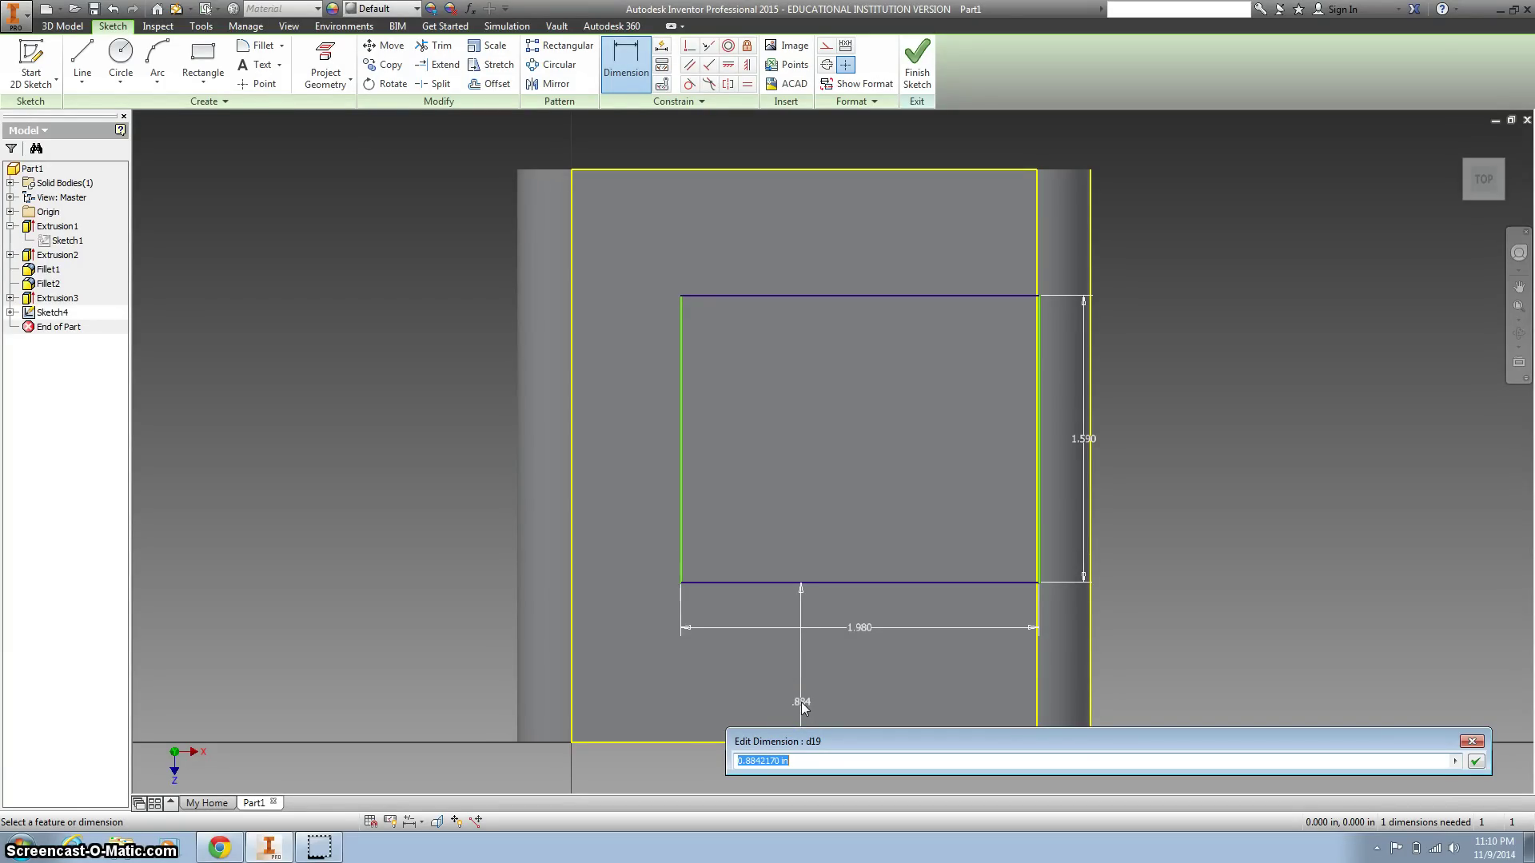
pyautogui.write('.82')
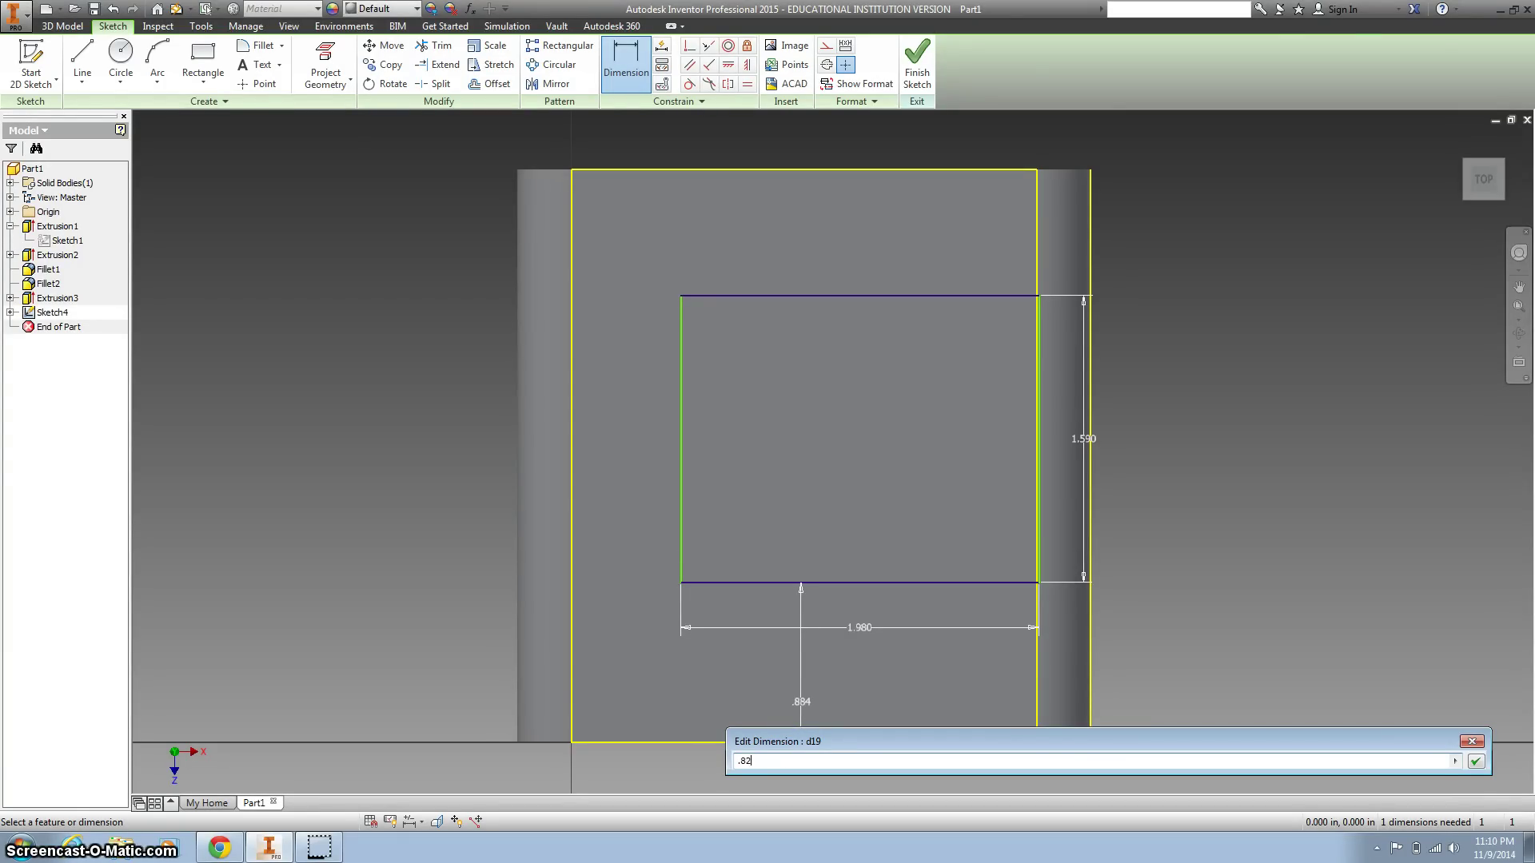
pyautogui.press('Return')
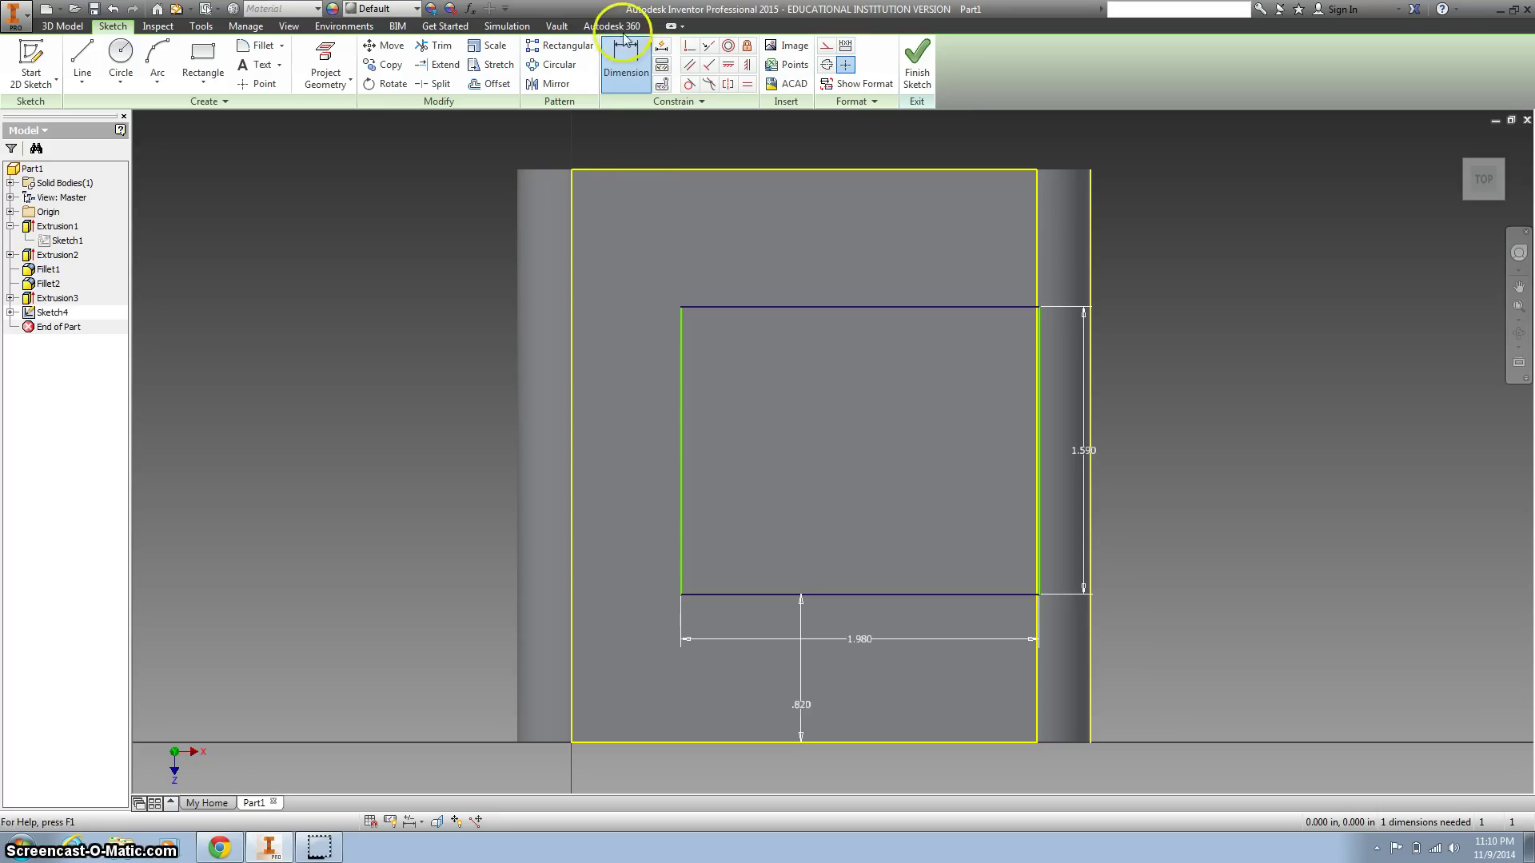
pyautogui.scroll(1, 1042, 397)
pyautogui.scroll(-5, 1043, 396)
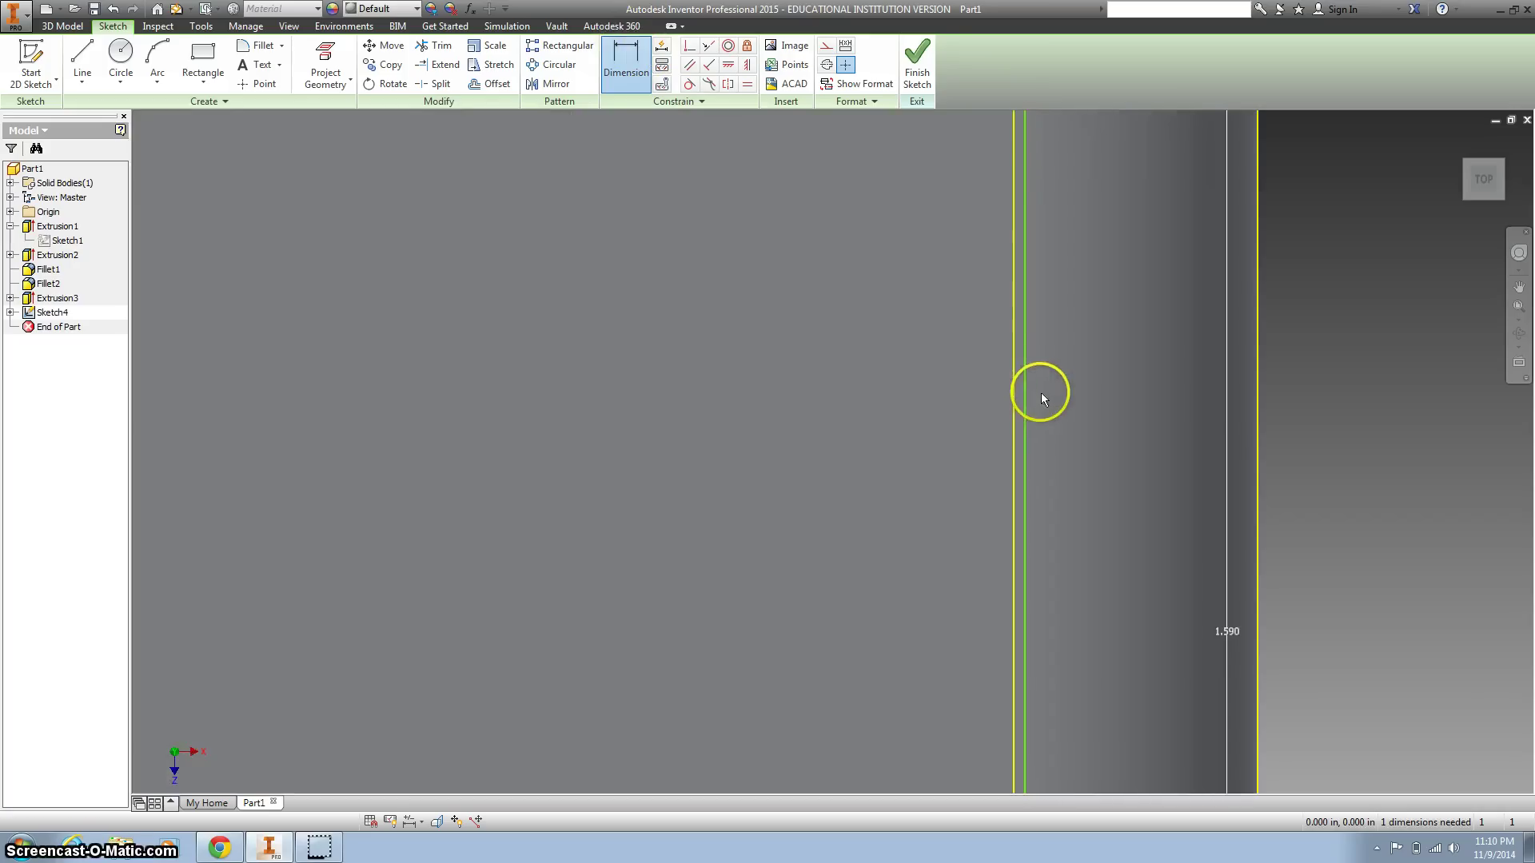
# Dimension the rectangle's right side .500 from the part's right edge
pyautogui.click(1025, 386)
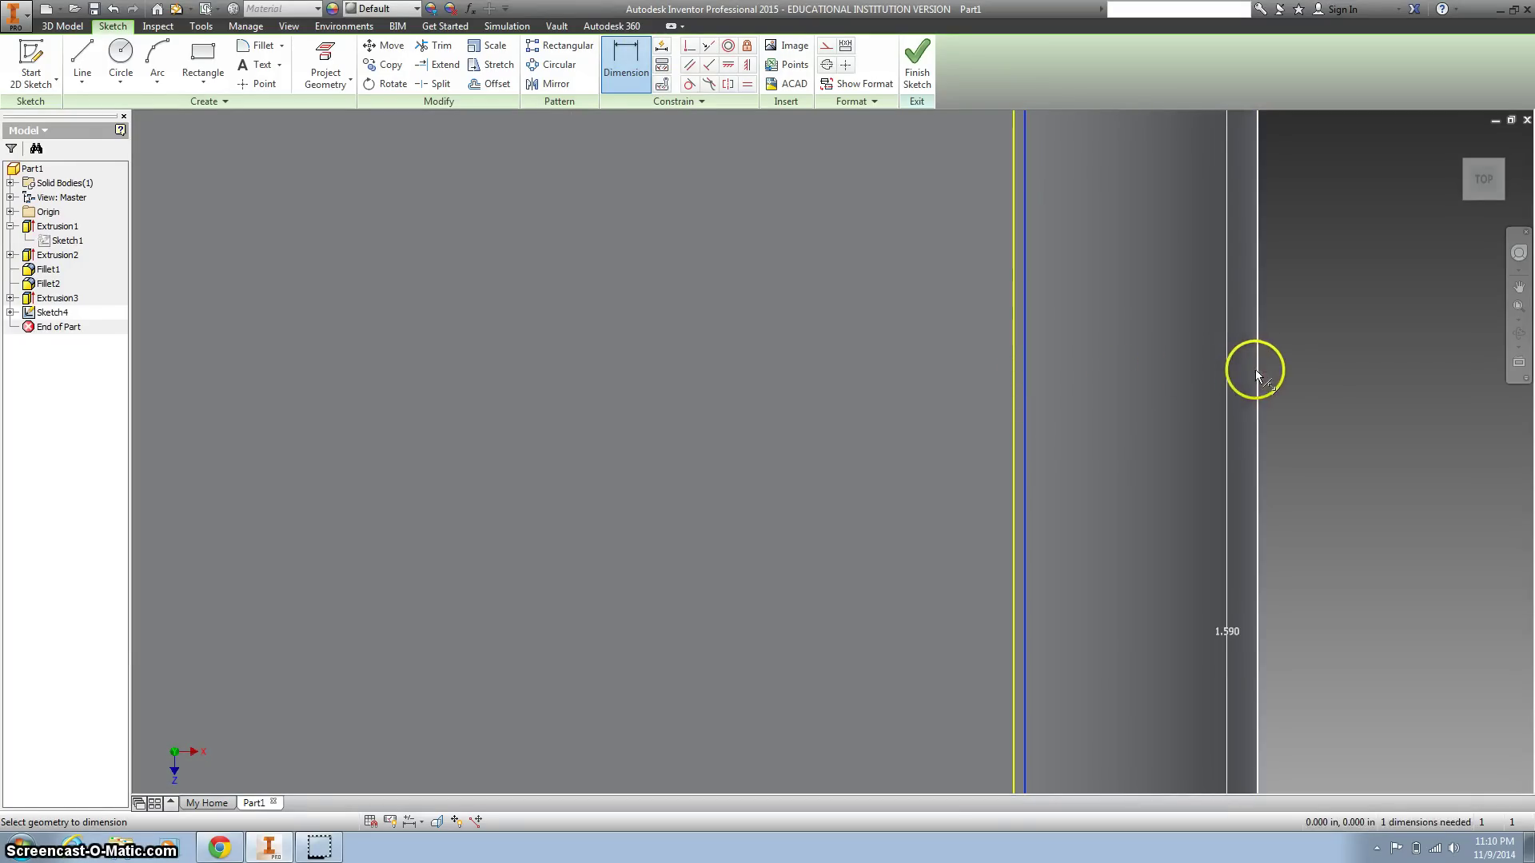
pyautogui.click(1256, 374)
pyautogui.click(1141, 389)
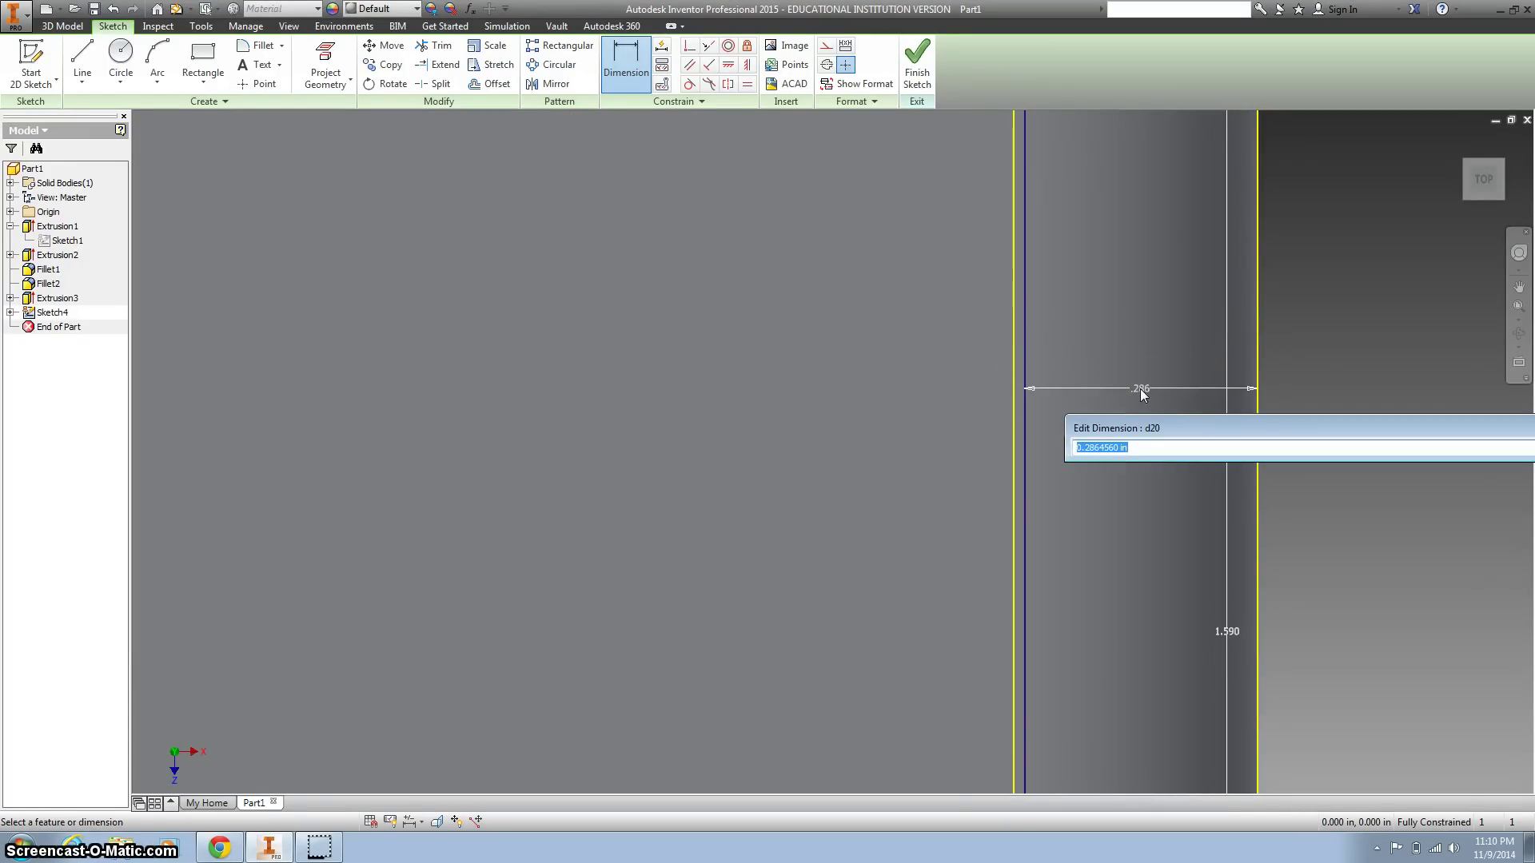
pyautogui.write('.5')
pyautogui.press('Return')
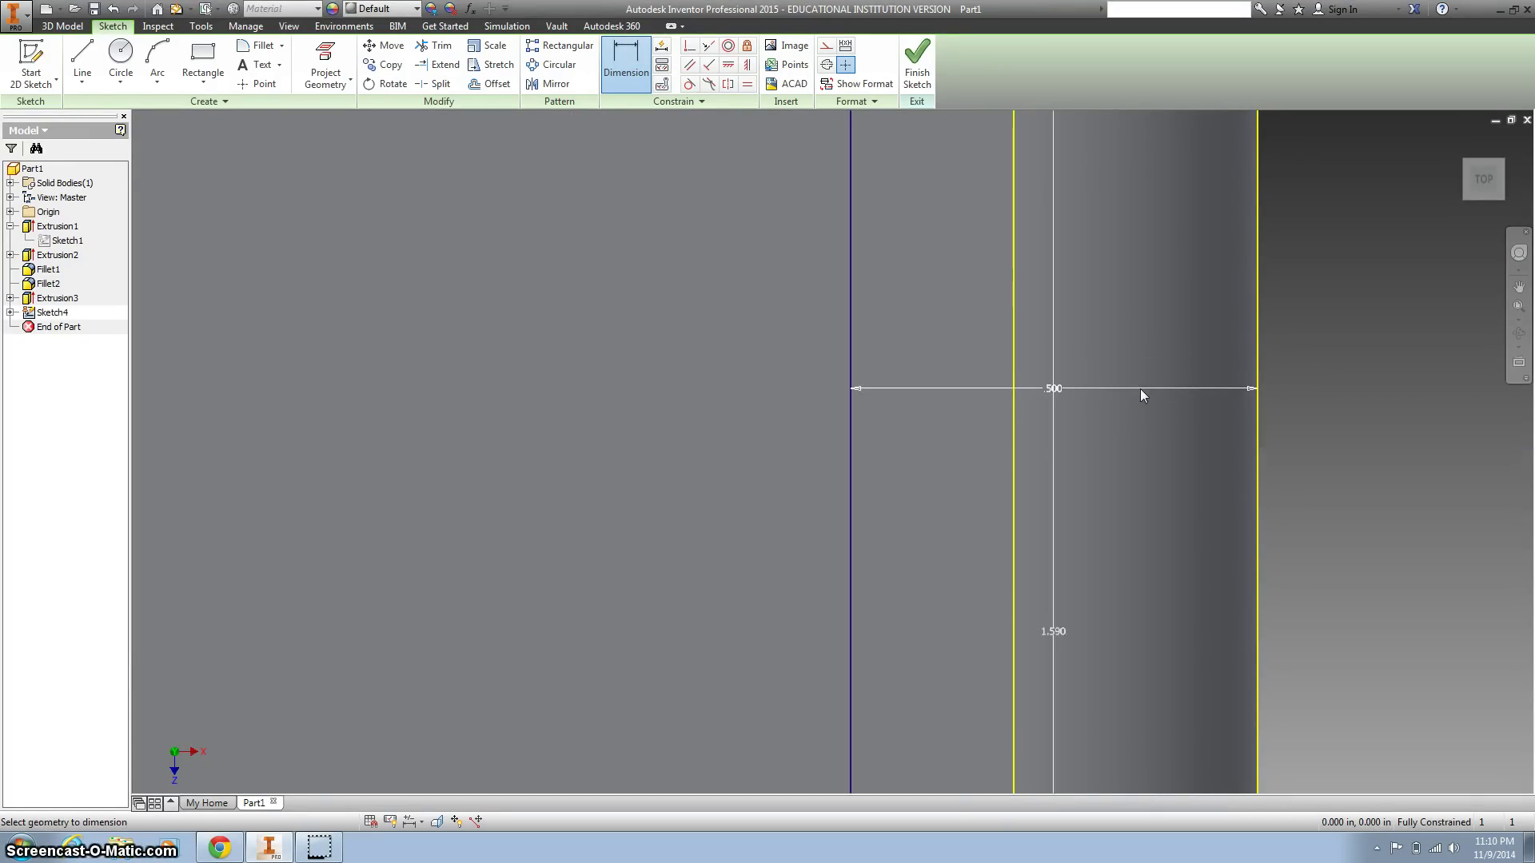
pyautogui.click(1362, 196)
pyautogui.click(1482, 176)
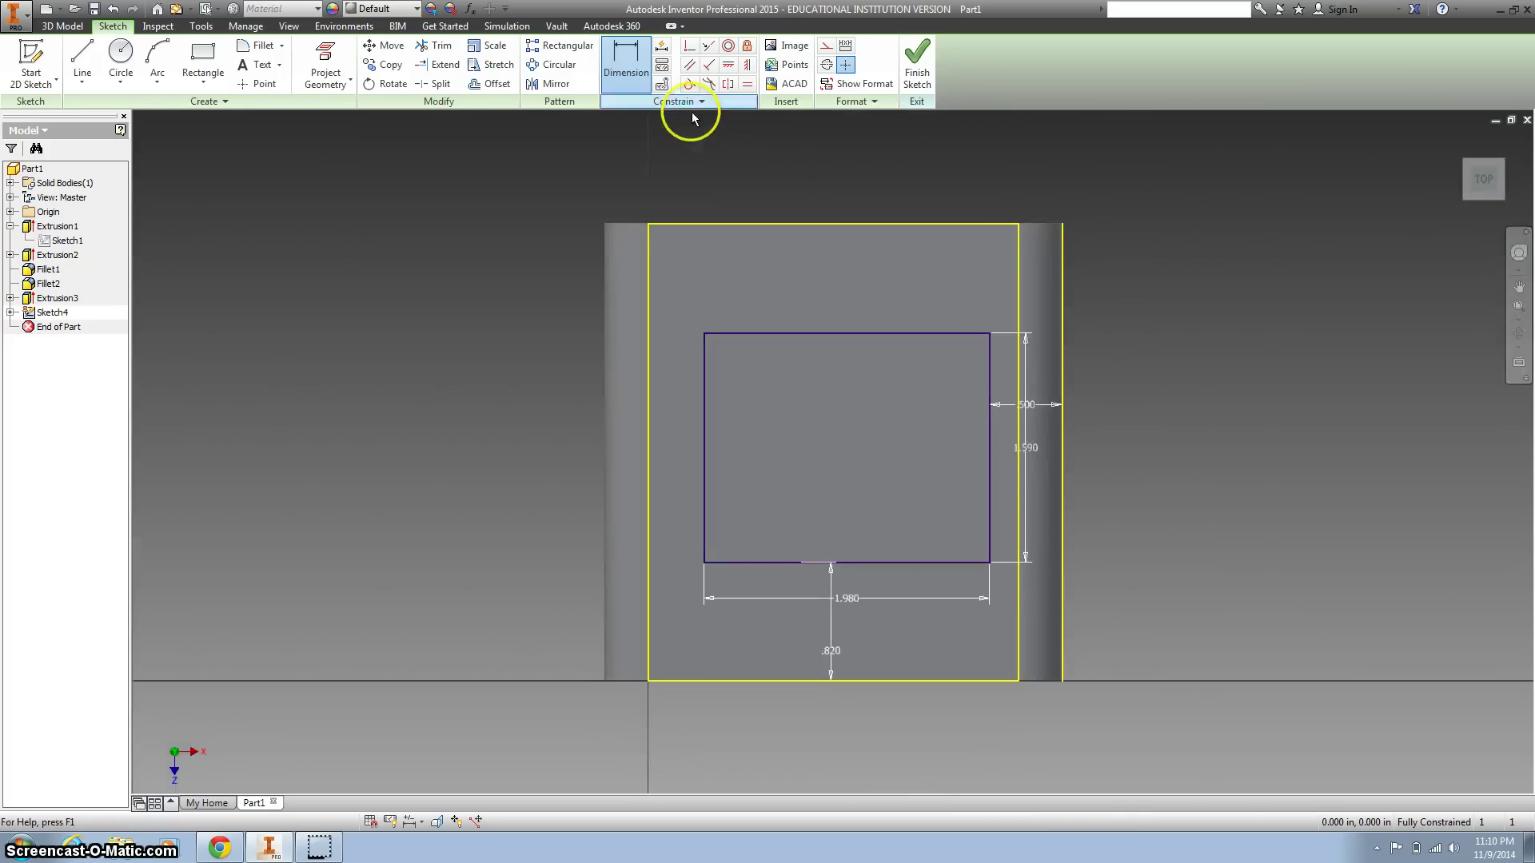
# Extrude the rectangle downward as a 1.07-deep cut into the block's top
pyautogui.click(917, 56)
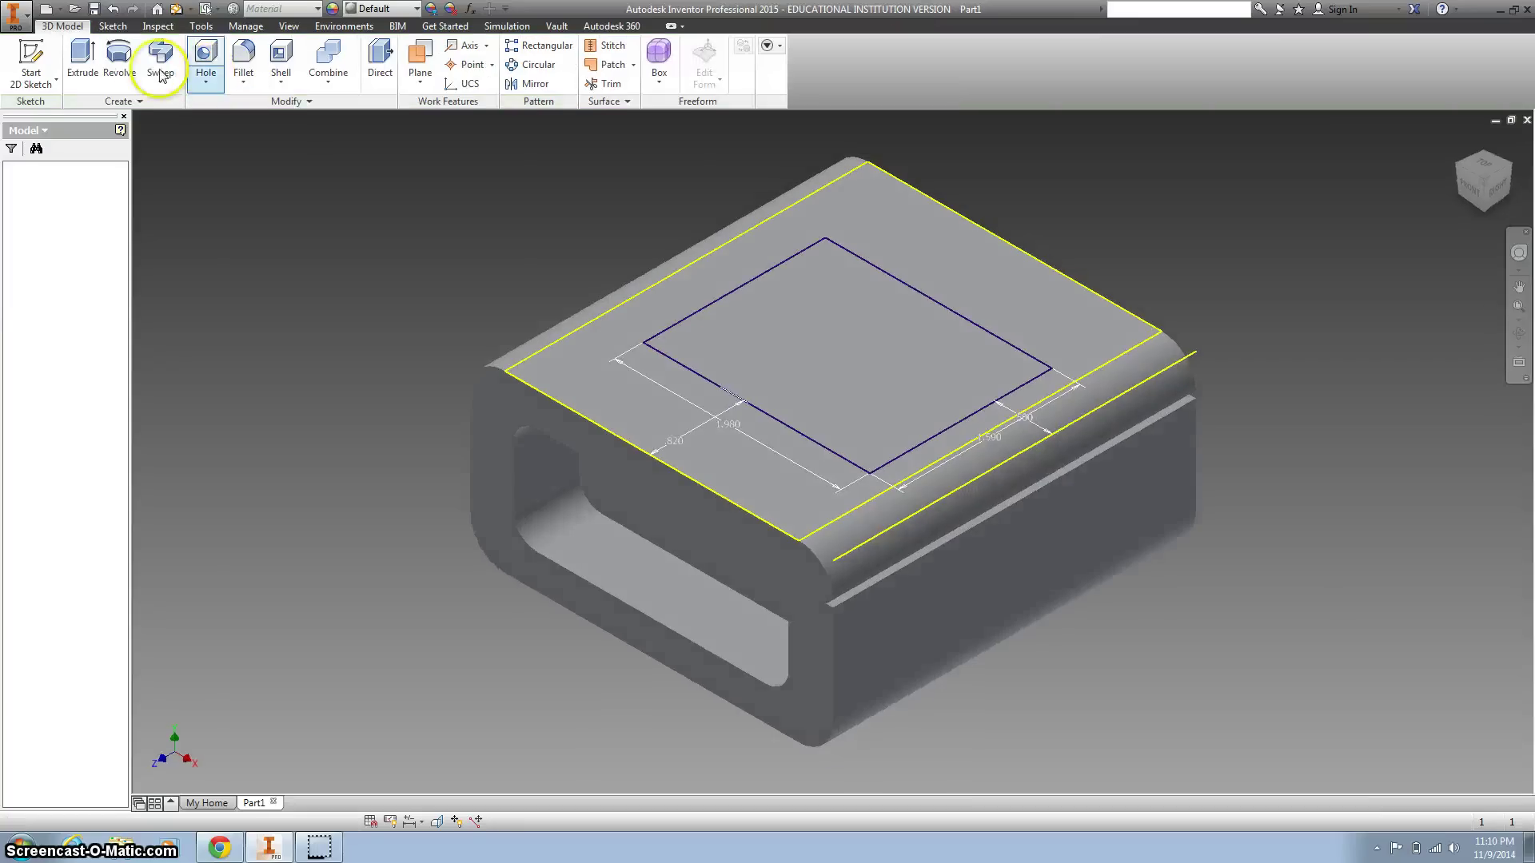
pyautogui.click(82, 58)
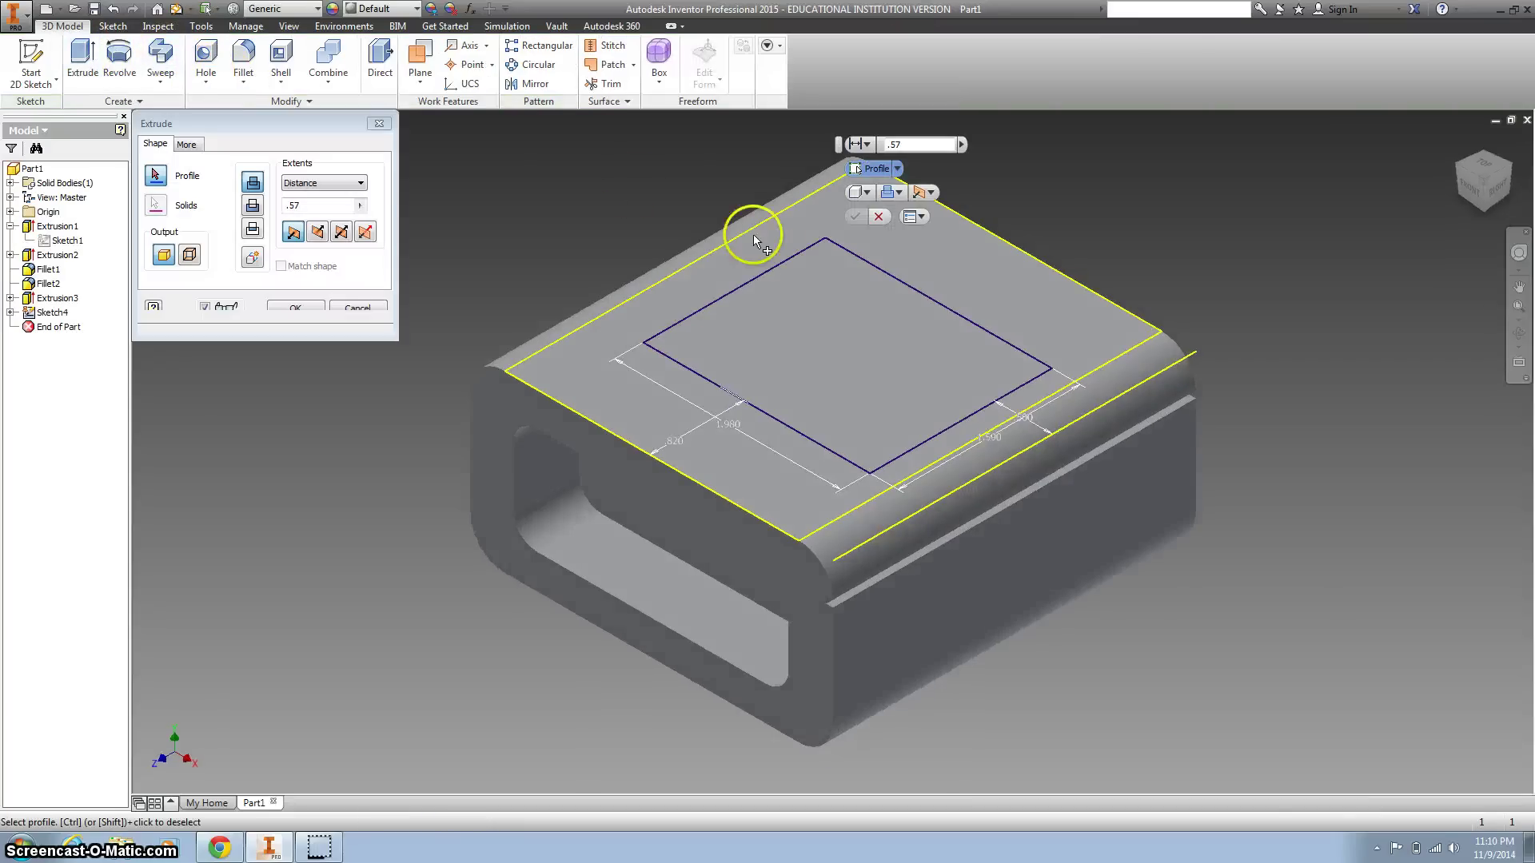
pyautogui.click(832, 331)
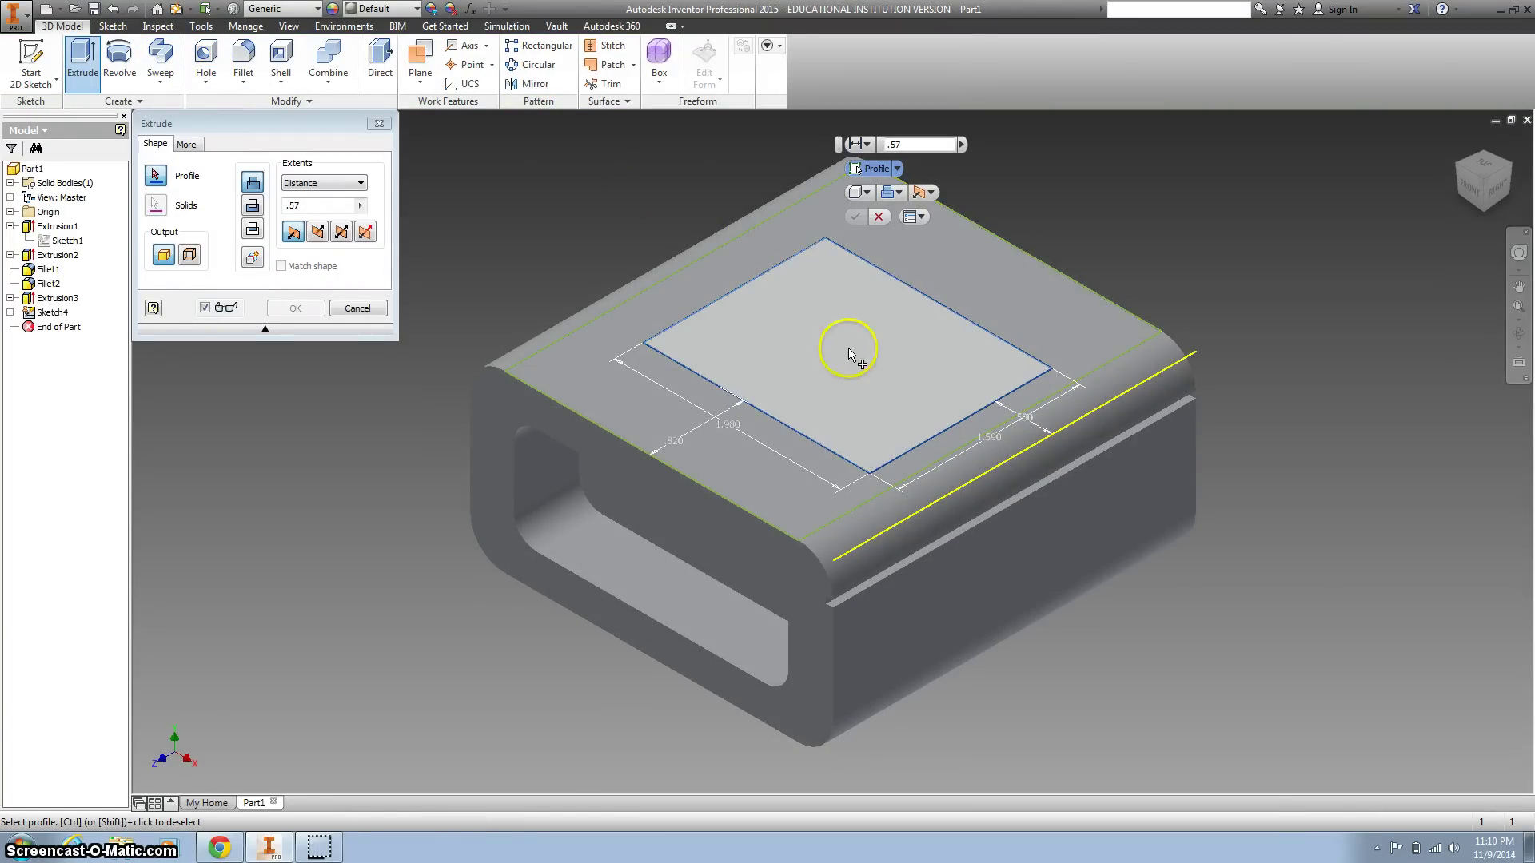
pyautogui.click(943, 193)
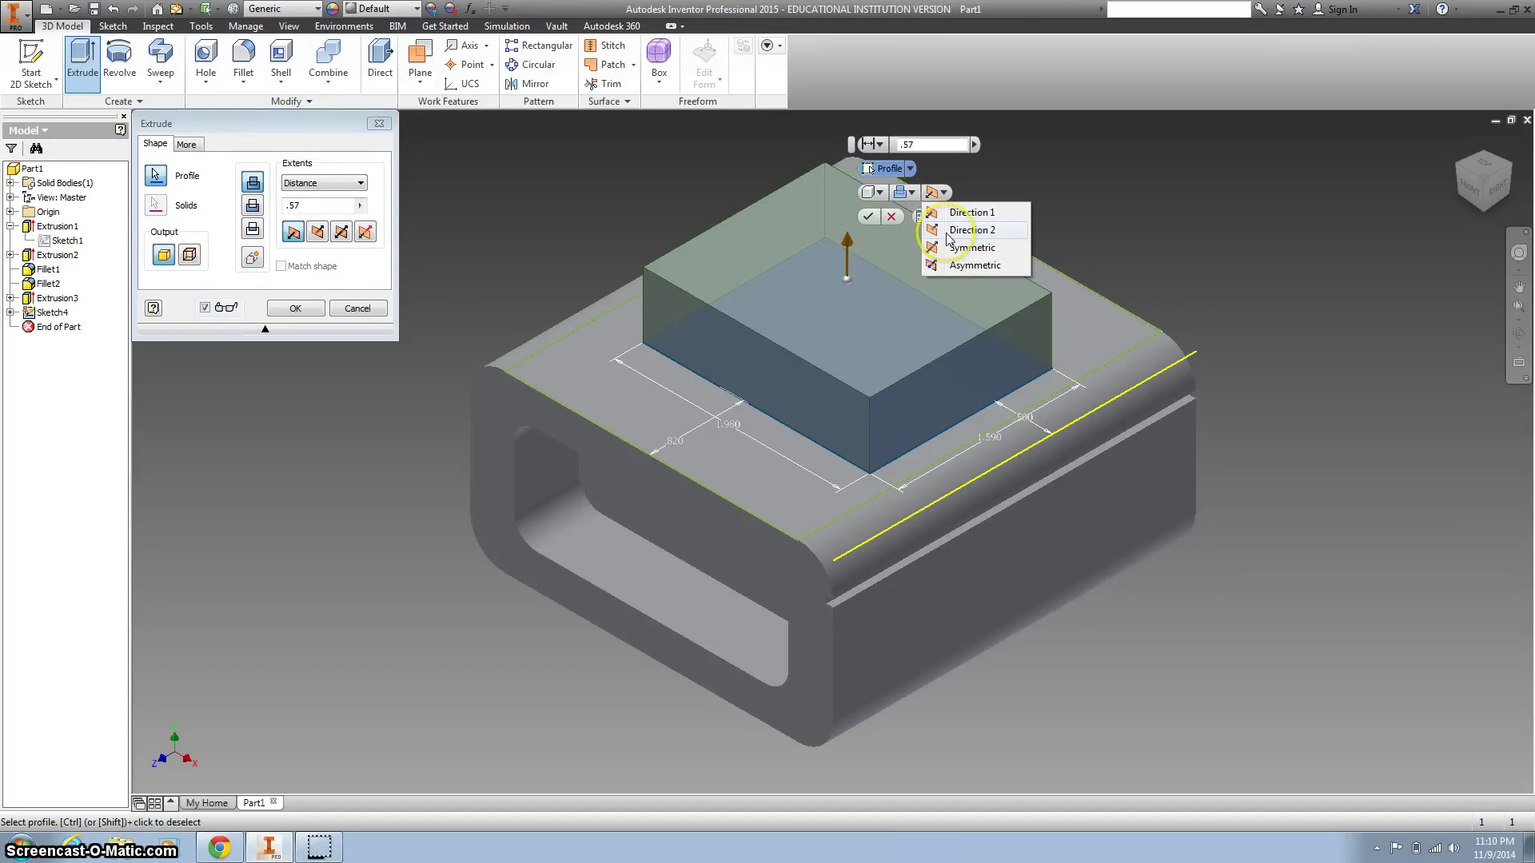
pyautogui.click(971, 230)
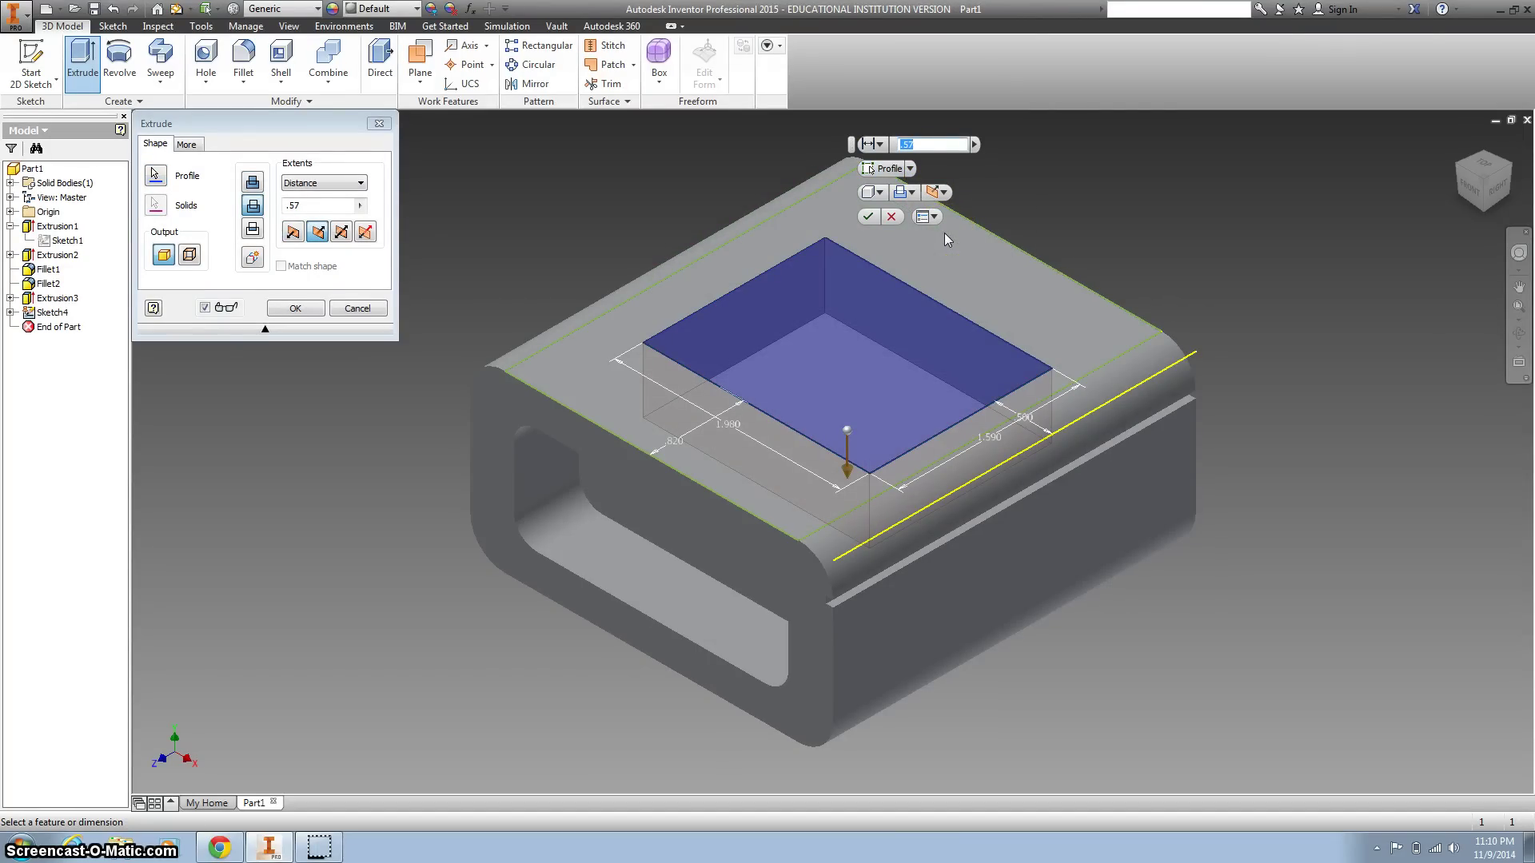
pyautogui.write('1.07')
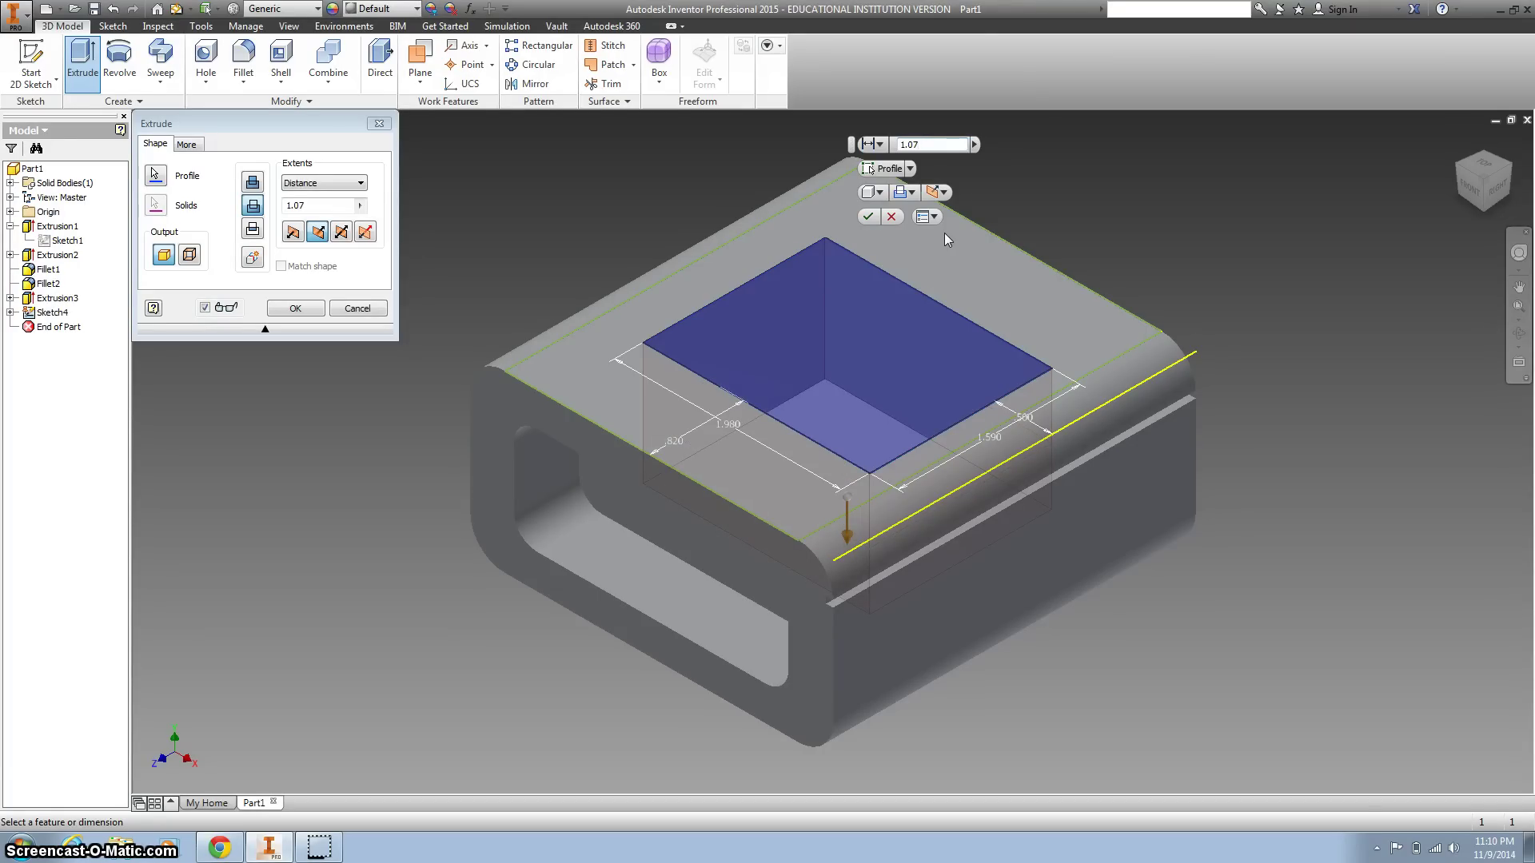
pyautogui.press('Return')
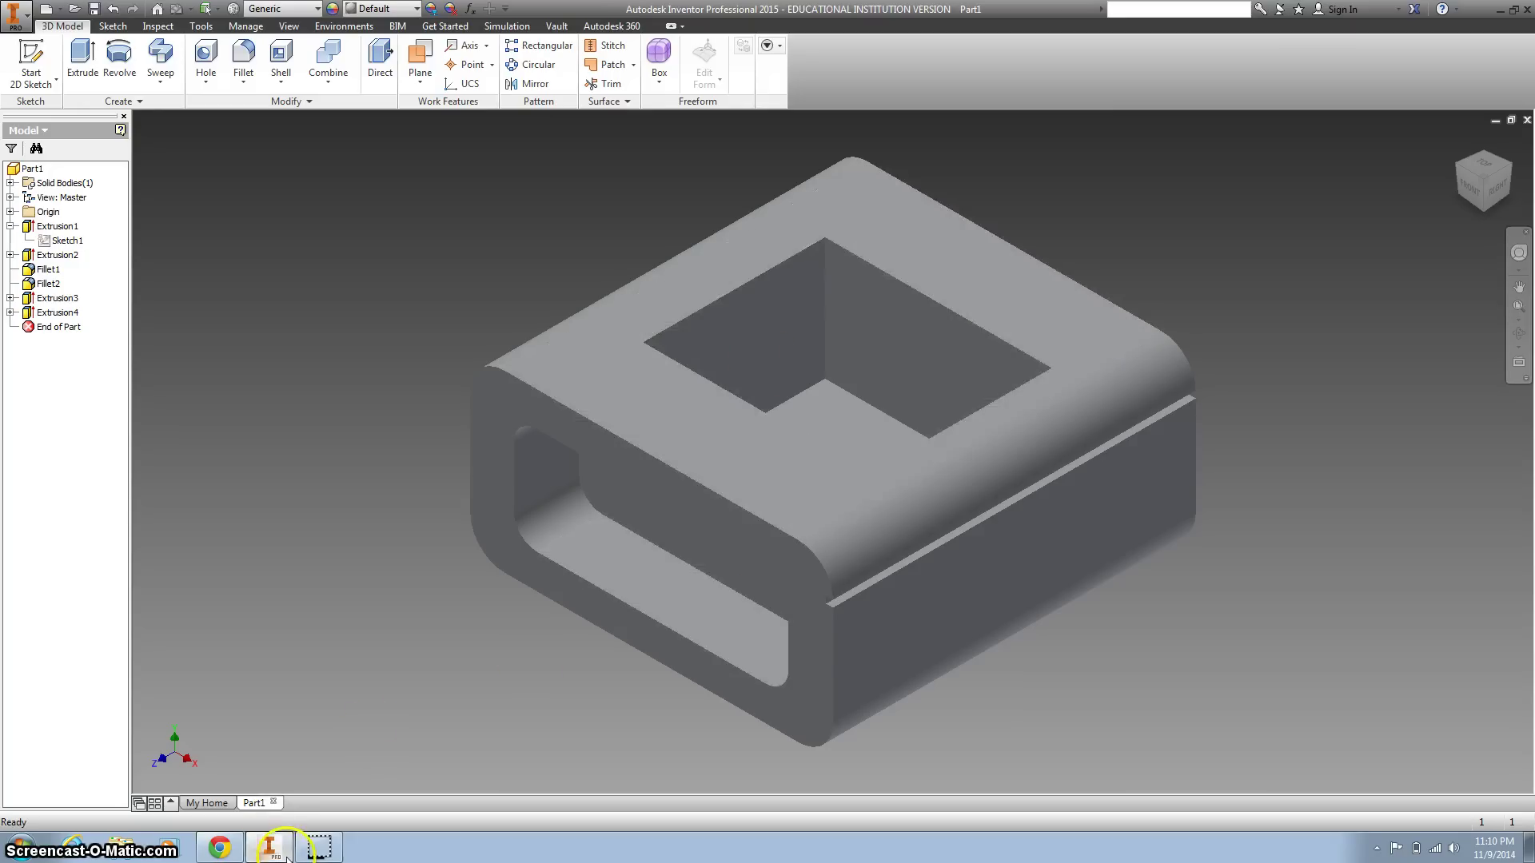
pyautogui.click(223, 854)
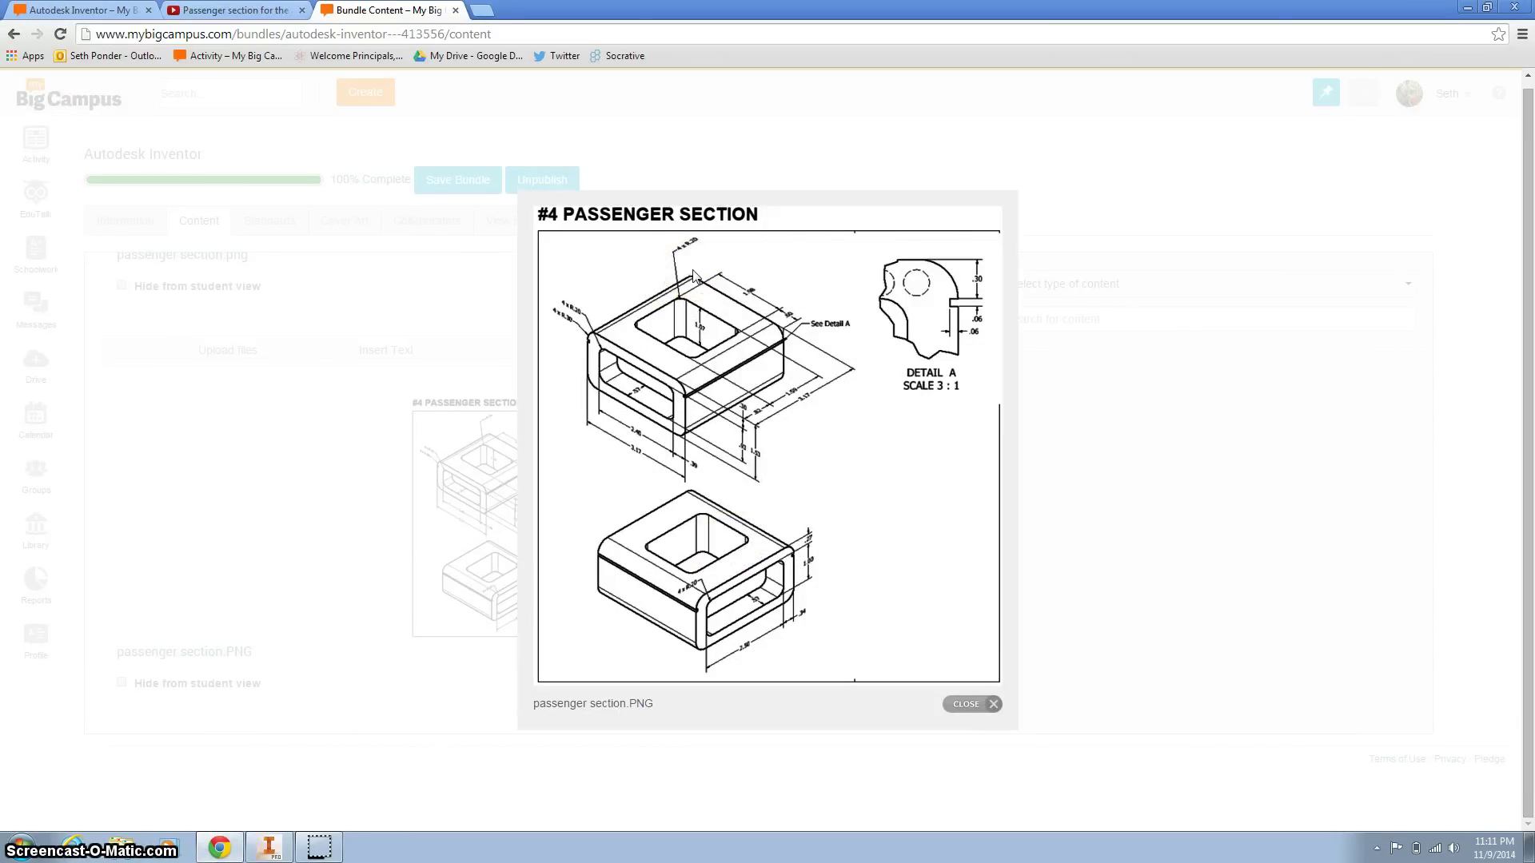
pyautogui.hotkey('ctrl', '+')
pyautogui.hotkey('ctrl', '+')
pyautogui.hotkey('ctrl', '+')
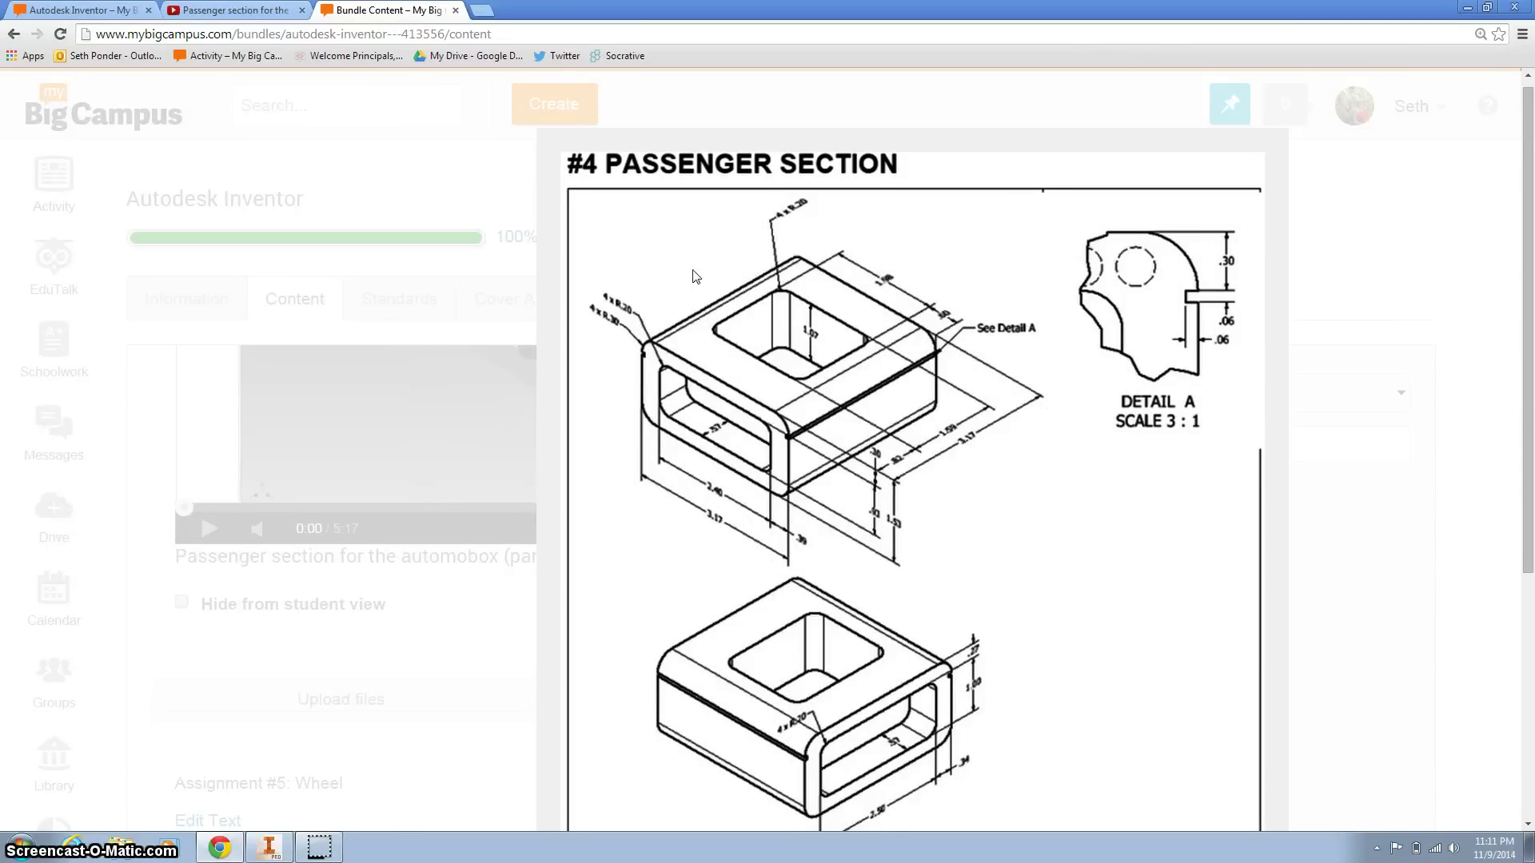
pyautogui.click(270, 849)
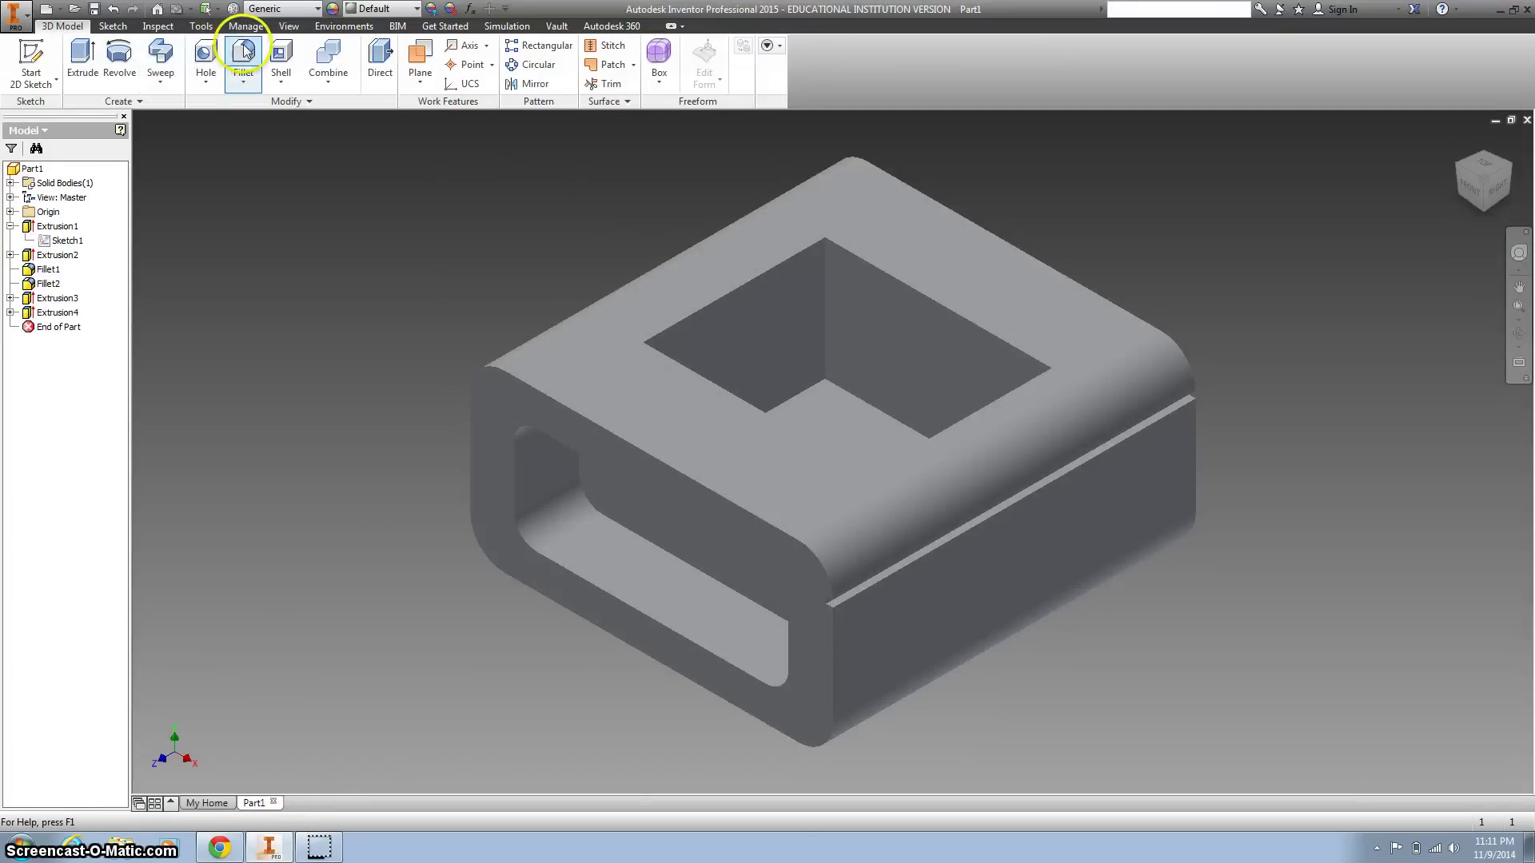
# Fillet the pocket's four vertical inner corner edges with a 0.2 radius
pyautogui.click(245, 53)
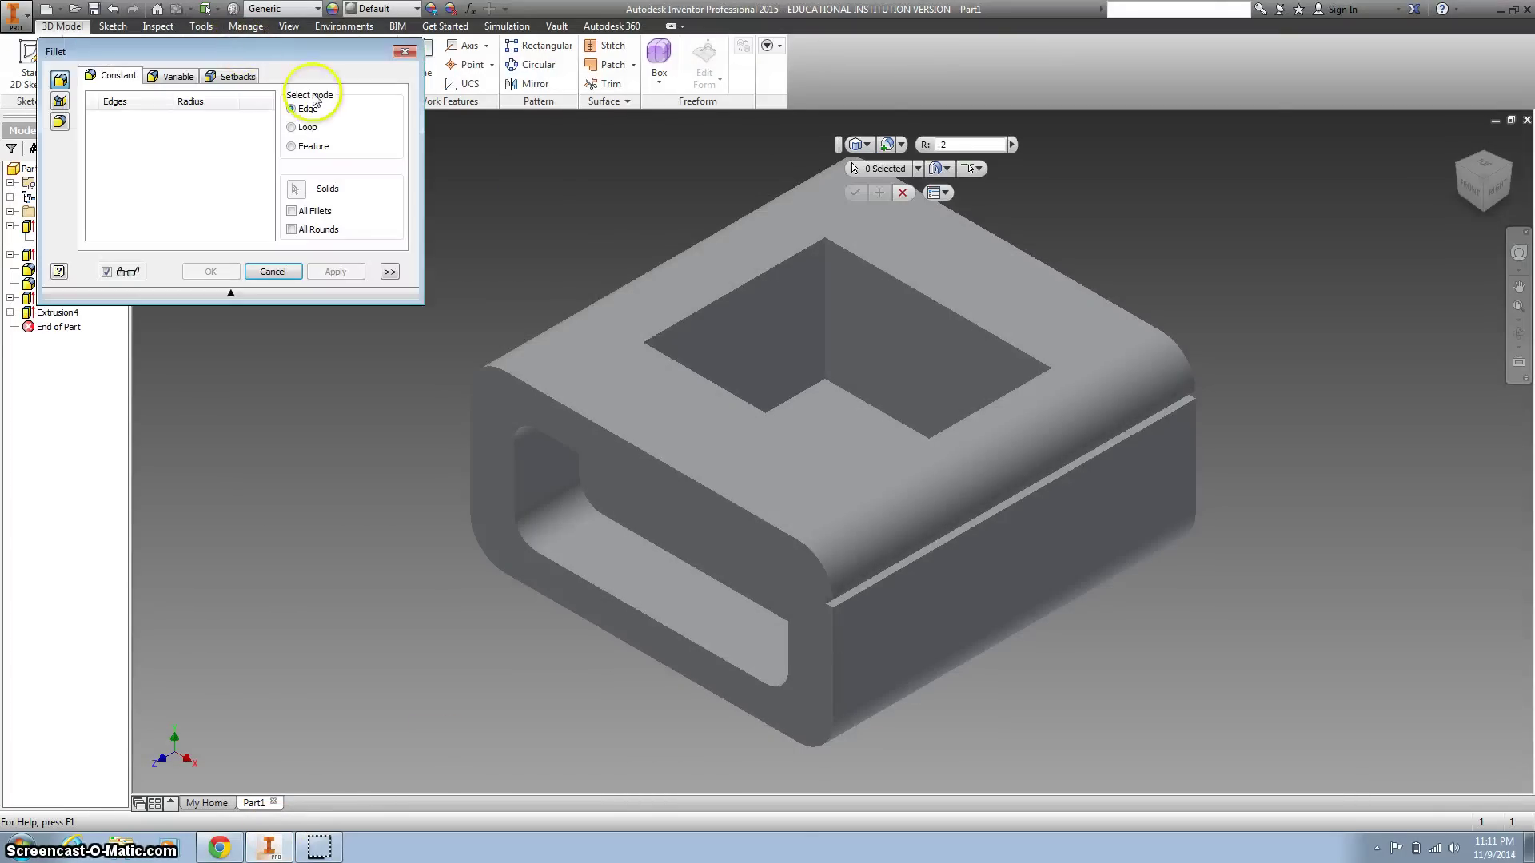
pyautogui.click(825, 289)
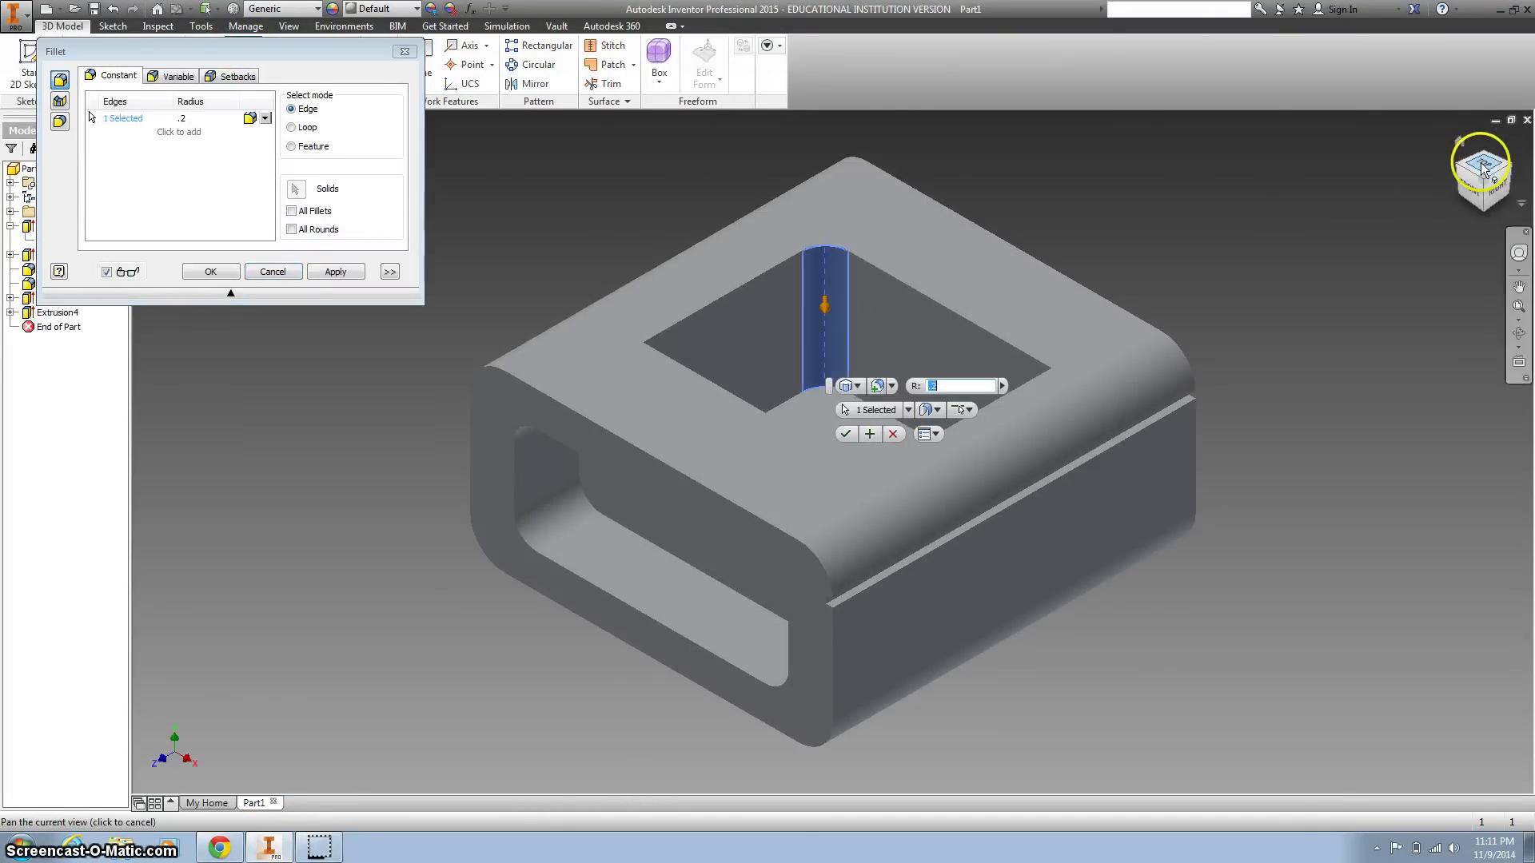
pyautogui.click(1509, 171)
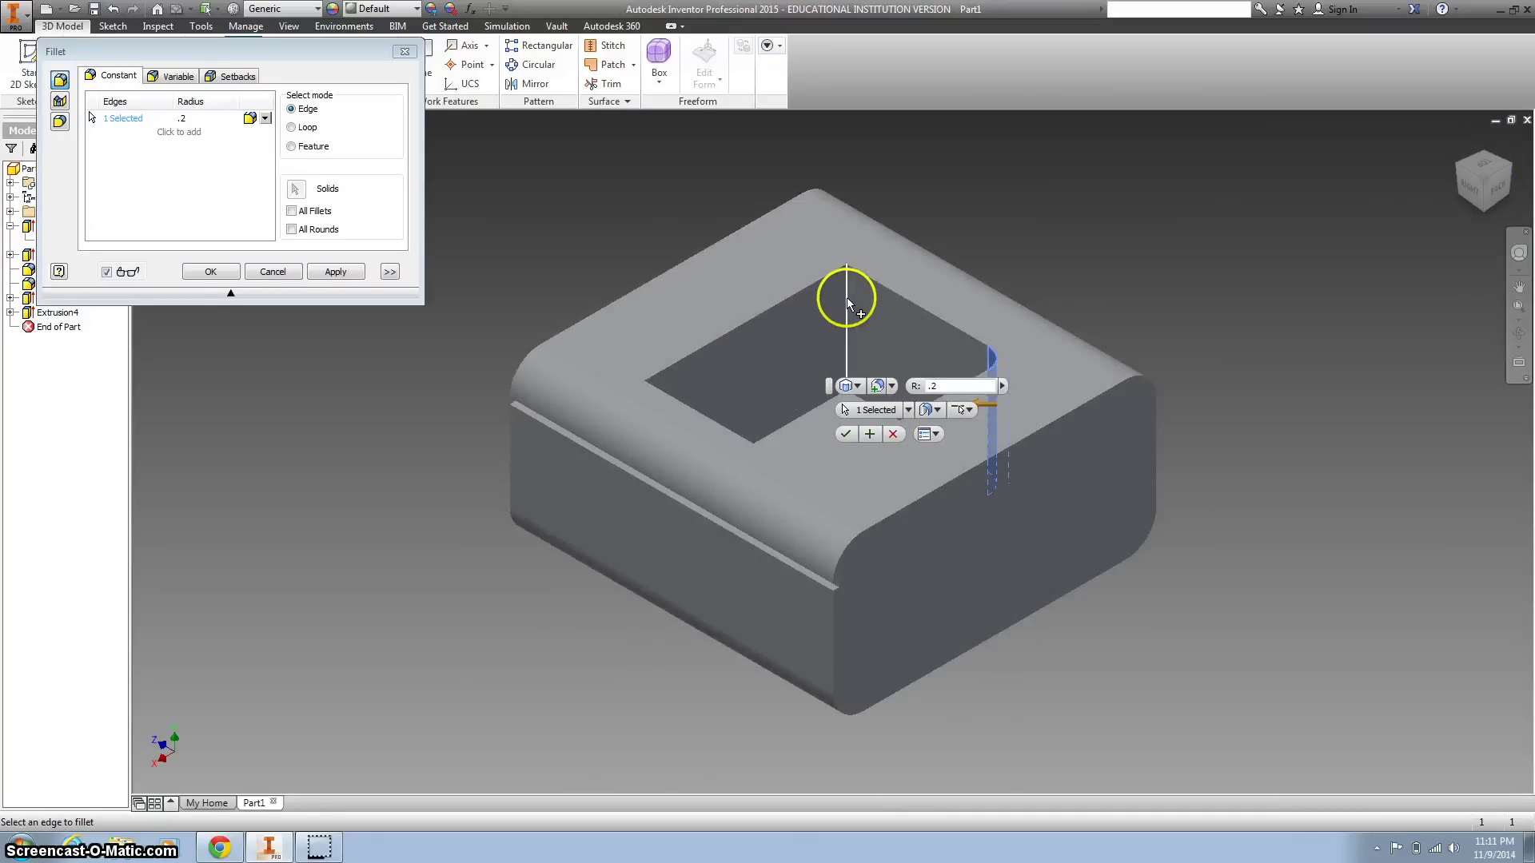
pyautogui.click(845, 302)
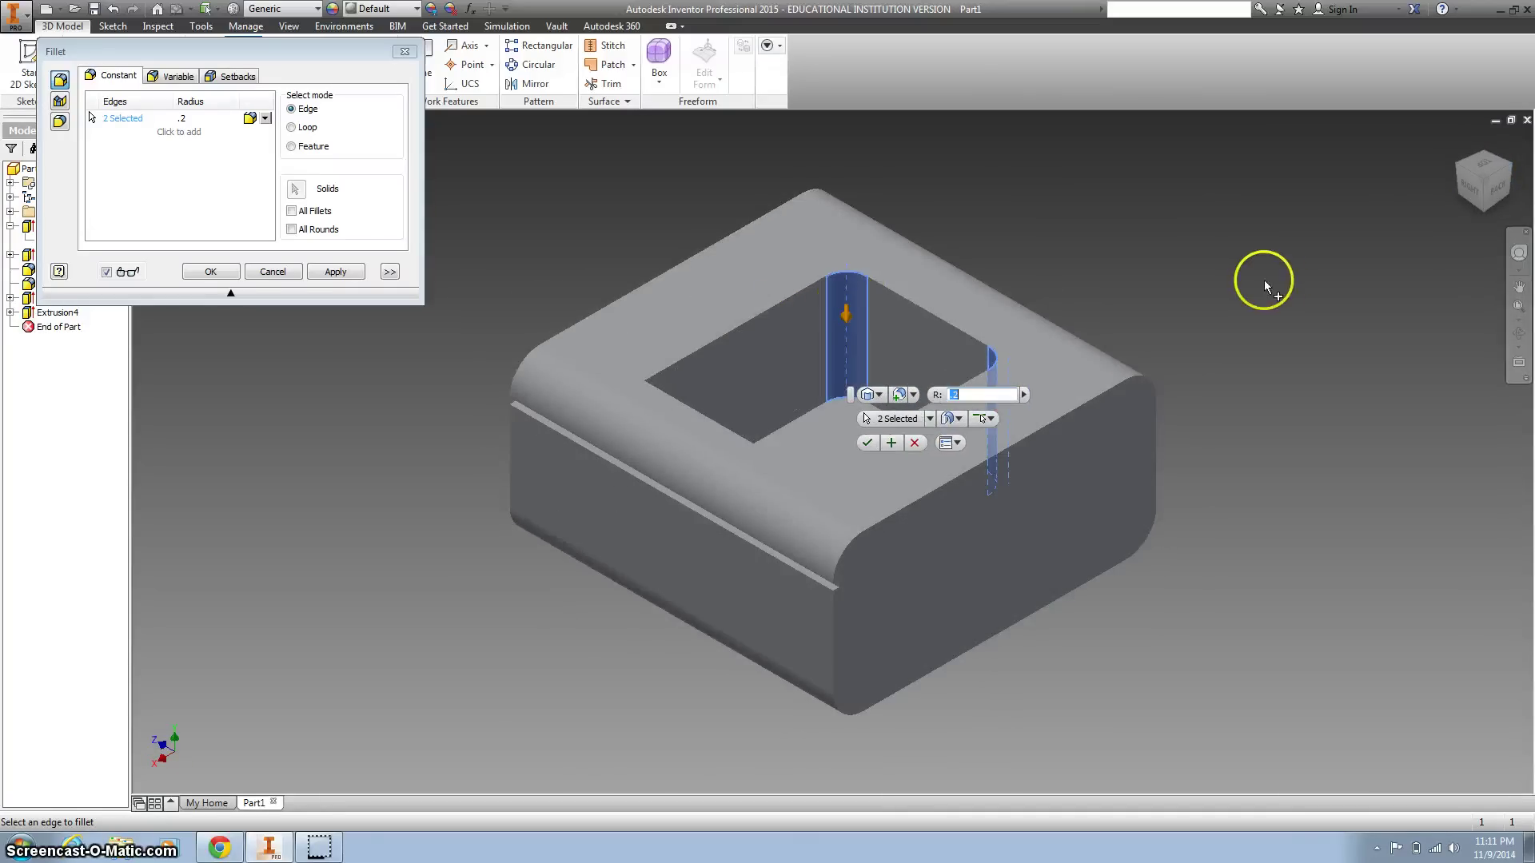
pyautogui.click(1508, 172)
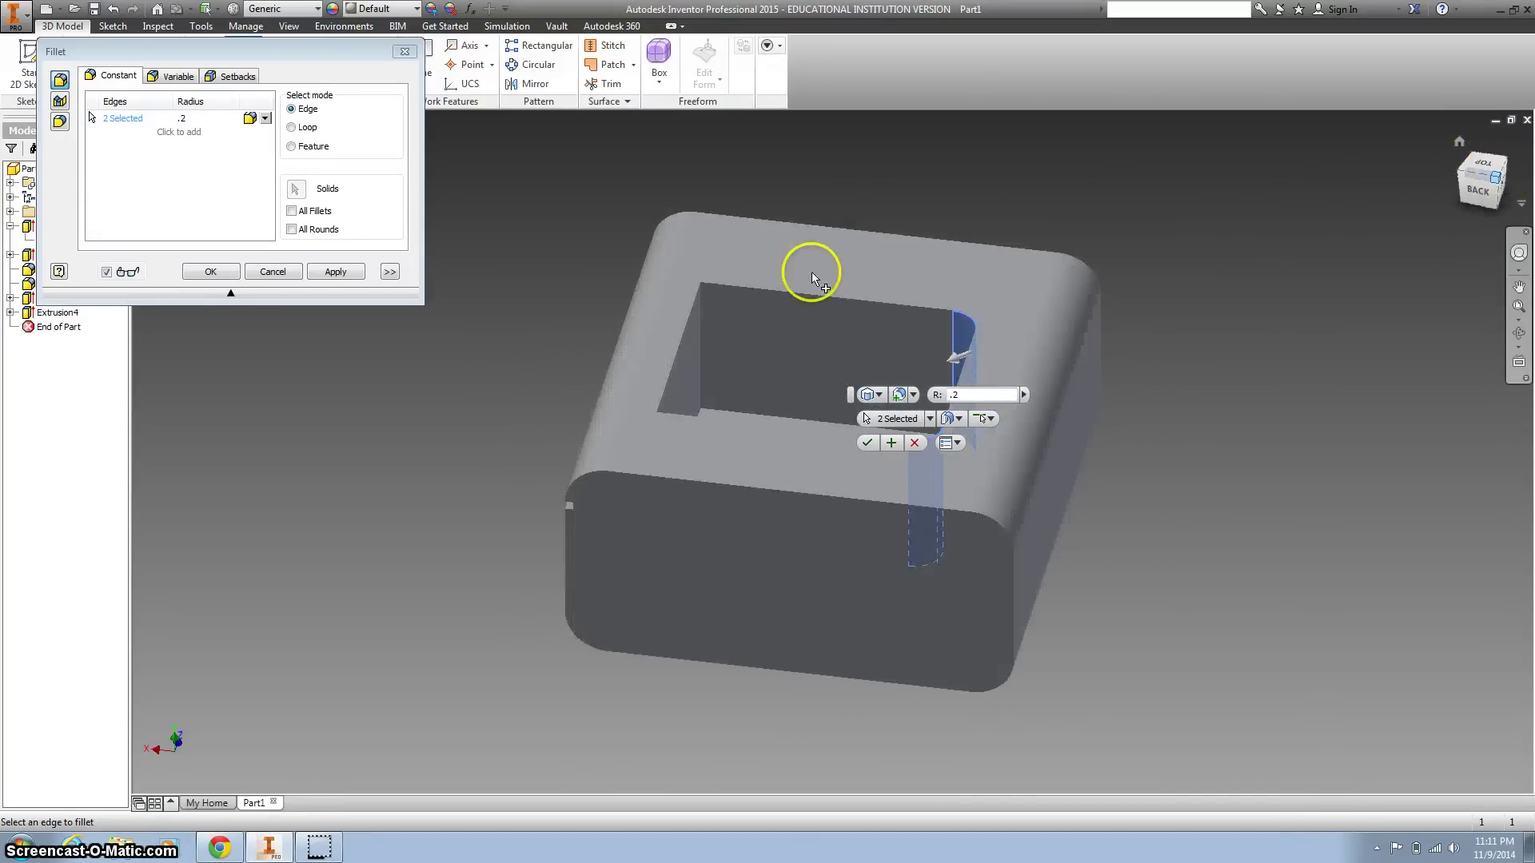
pyautogui.keyDown('shift'); pyautogui.moveTo(809, 268); pyautogui.dragTo(717, 301, button='middle'); pyautogui.keyUp('shift')
pyautogui.click(800, 295)
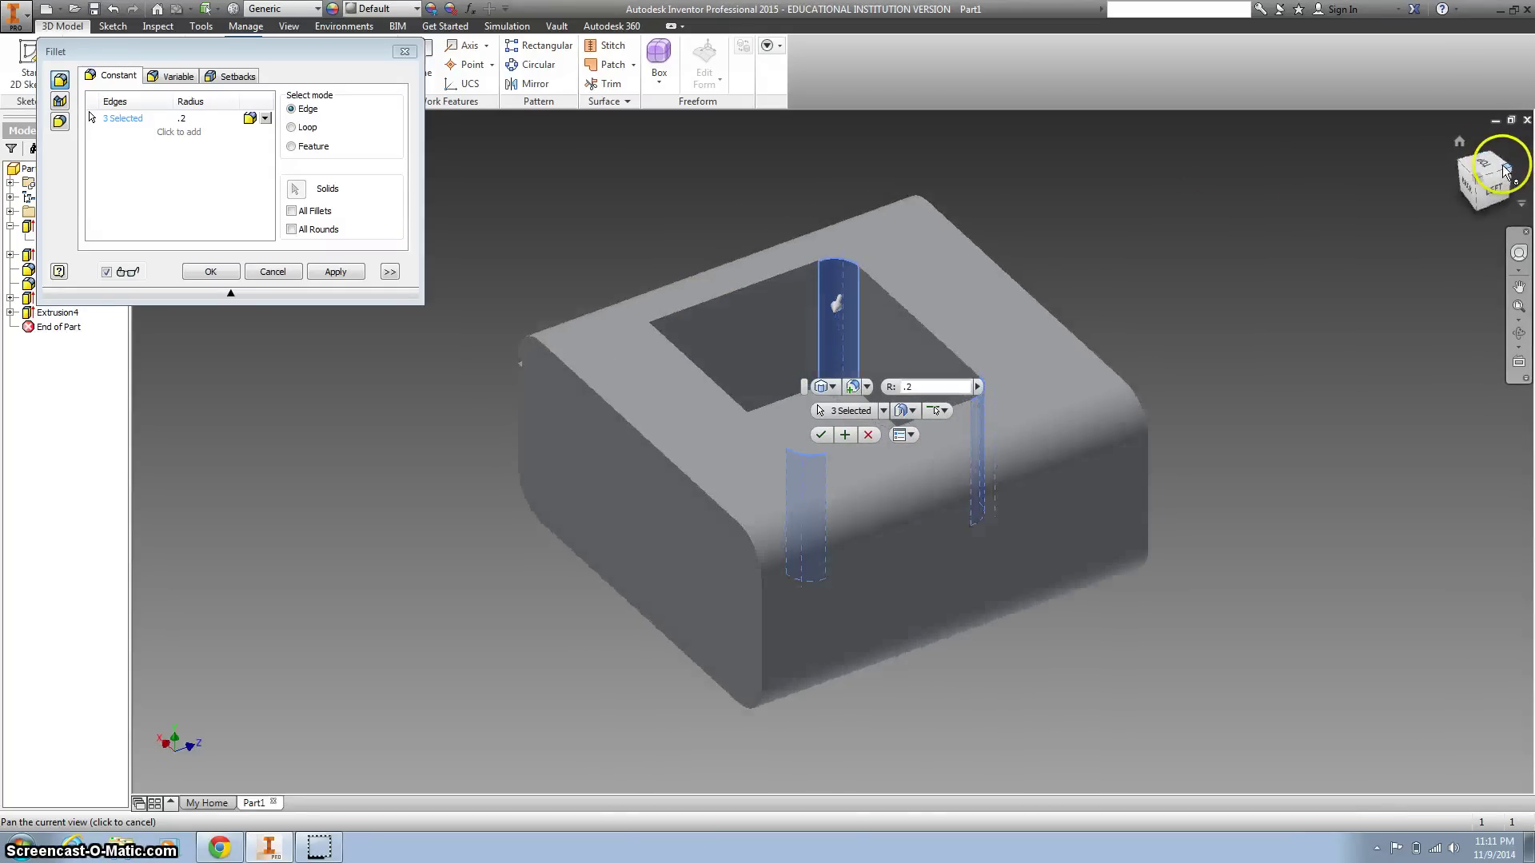
pyautogui.keyDown('shift'); pyautogui.moveTo(1044, 257); pyautogui.dragTo(736, 309, button='middle'); pyautogui.keyUp('shift')
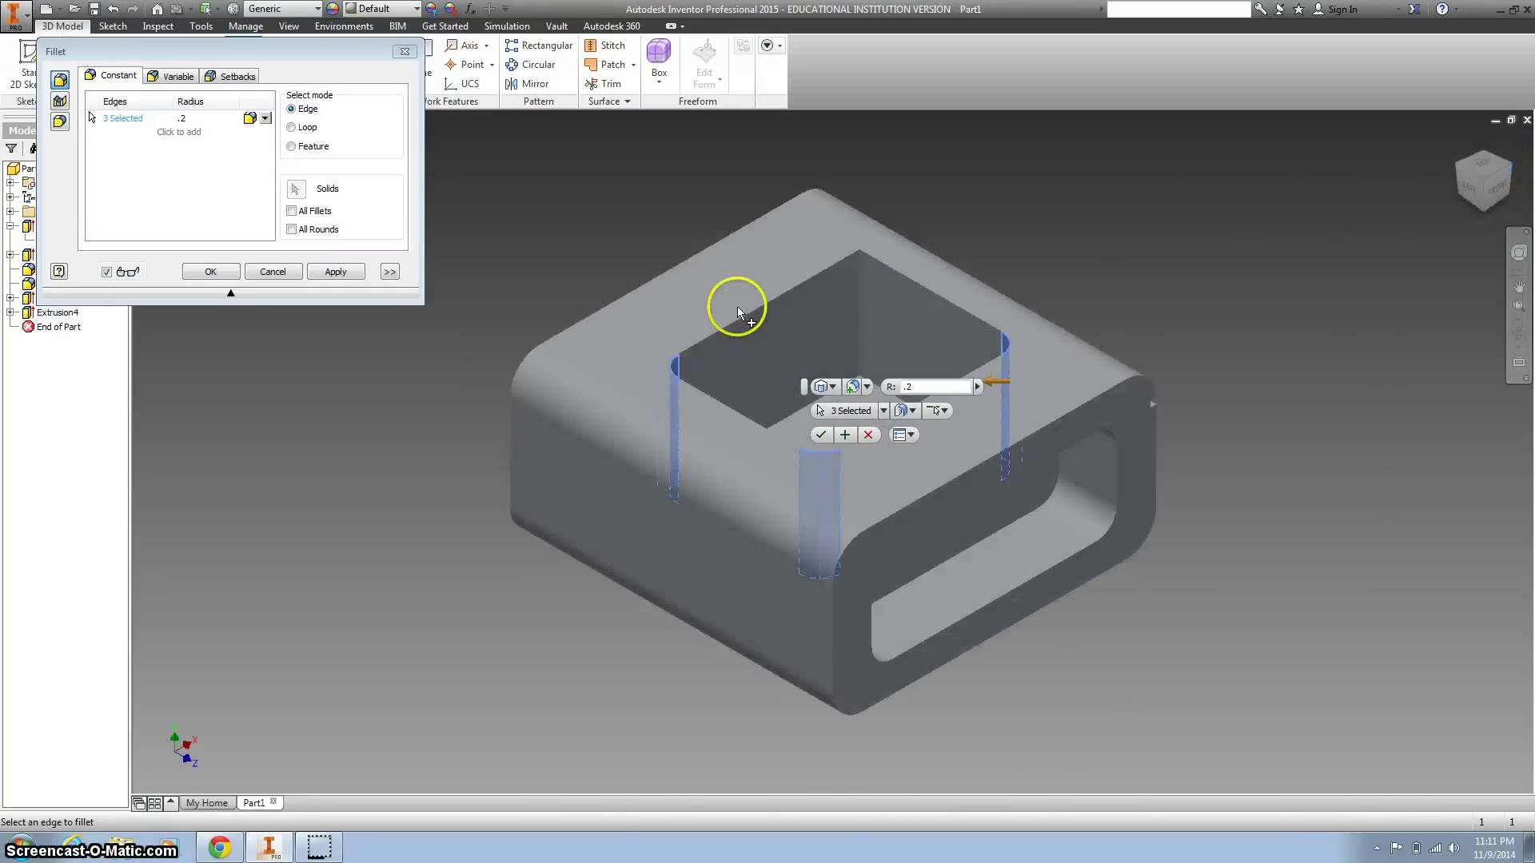
pyautogui.click(857, 286)
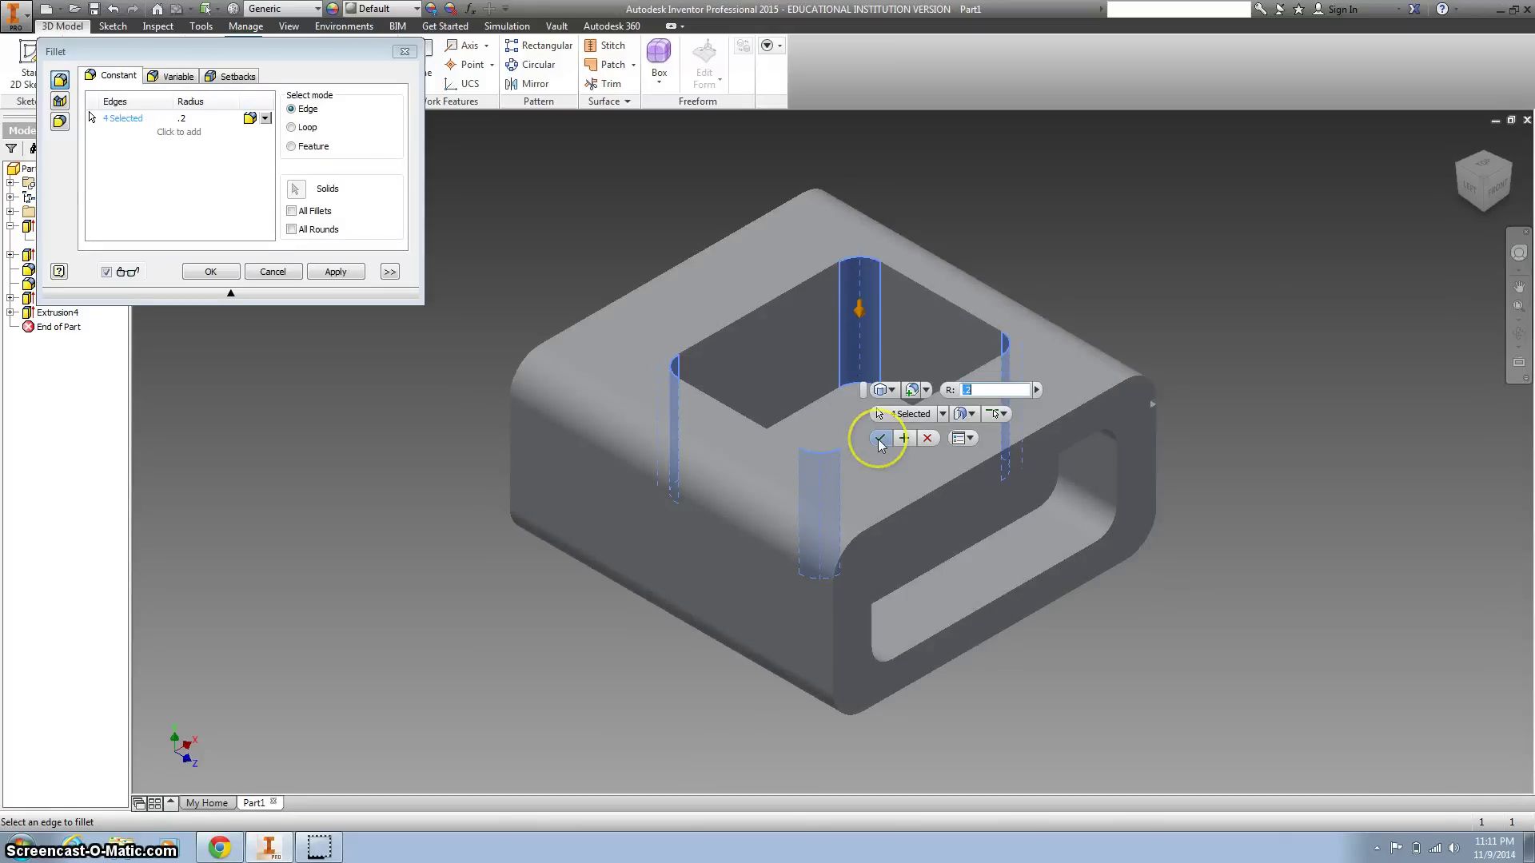
pyautogui.click(878, 439)
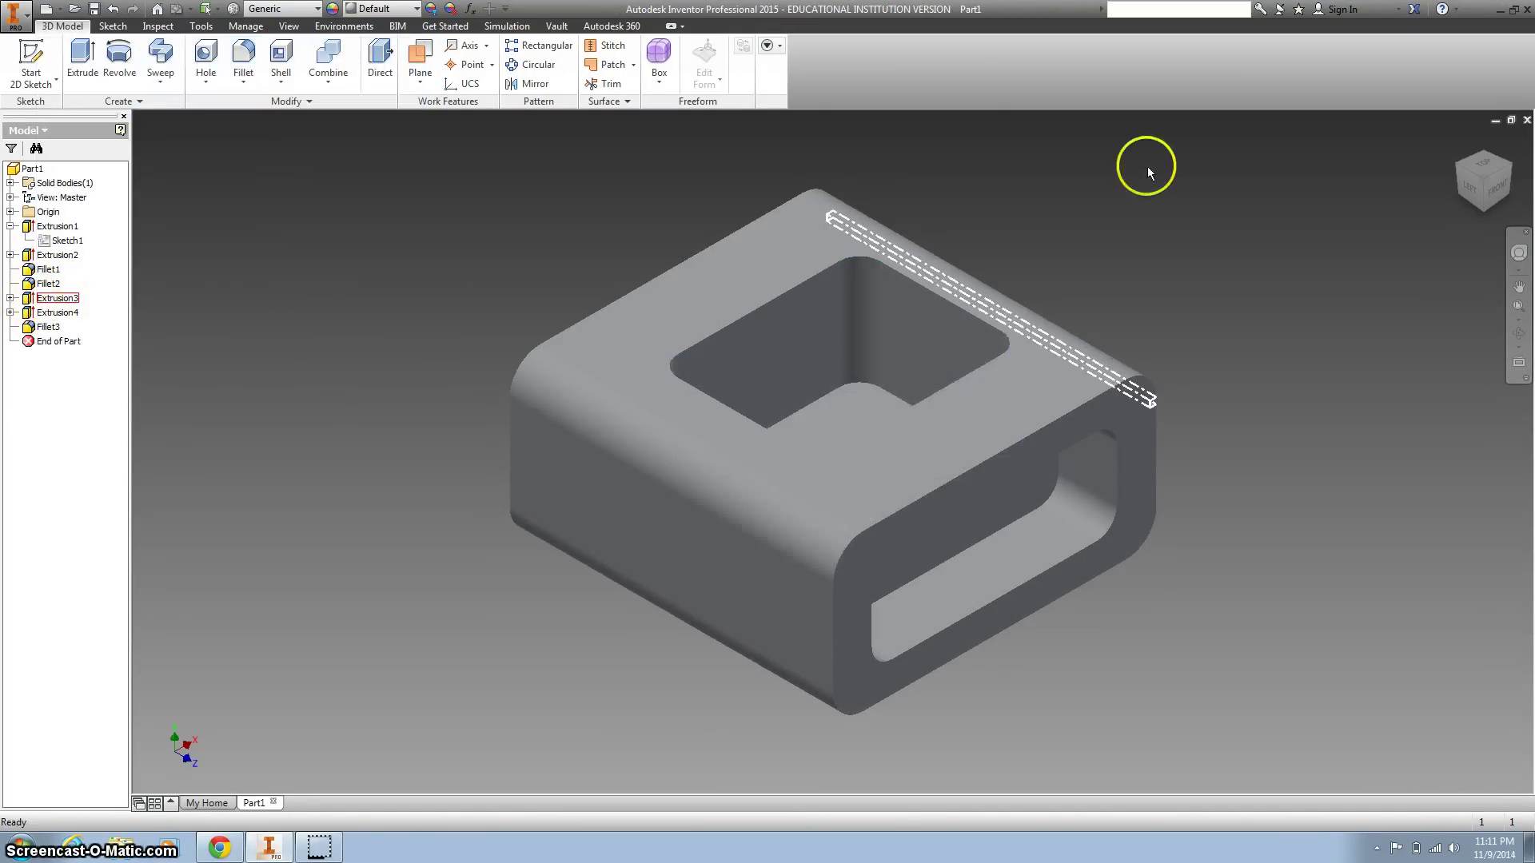
pyautogui.click(1459, 152)
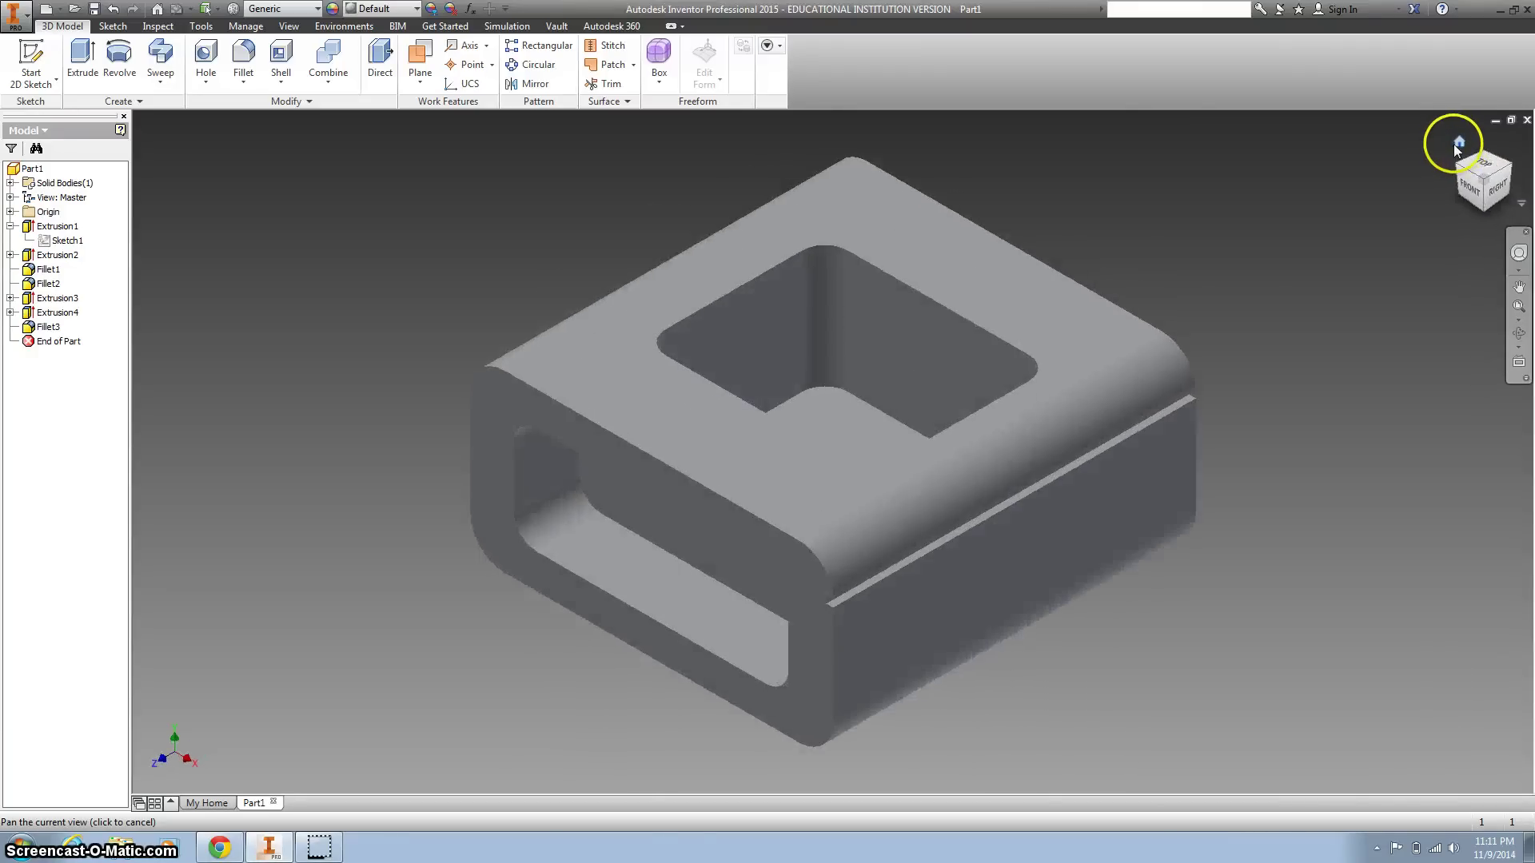
pyautogui.click(1501, 174)
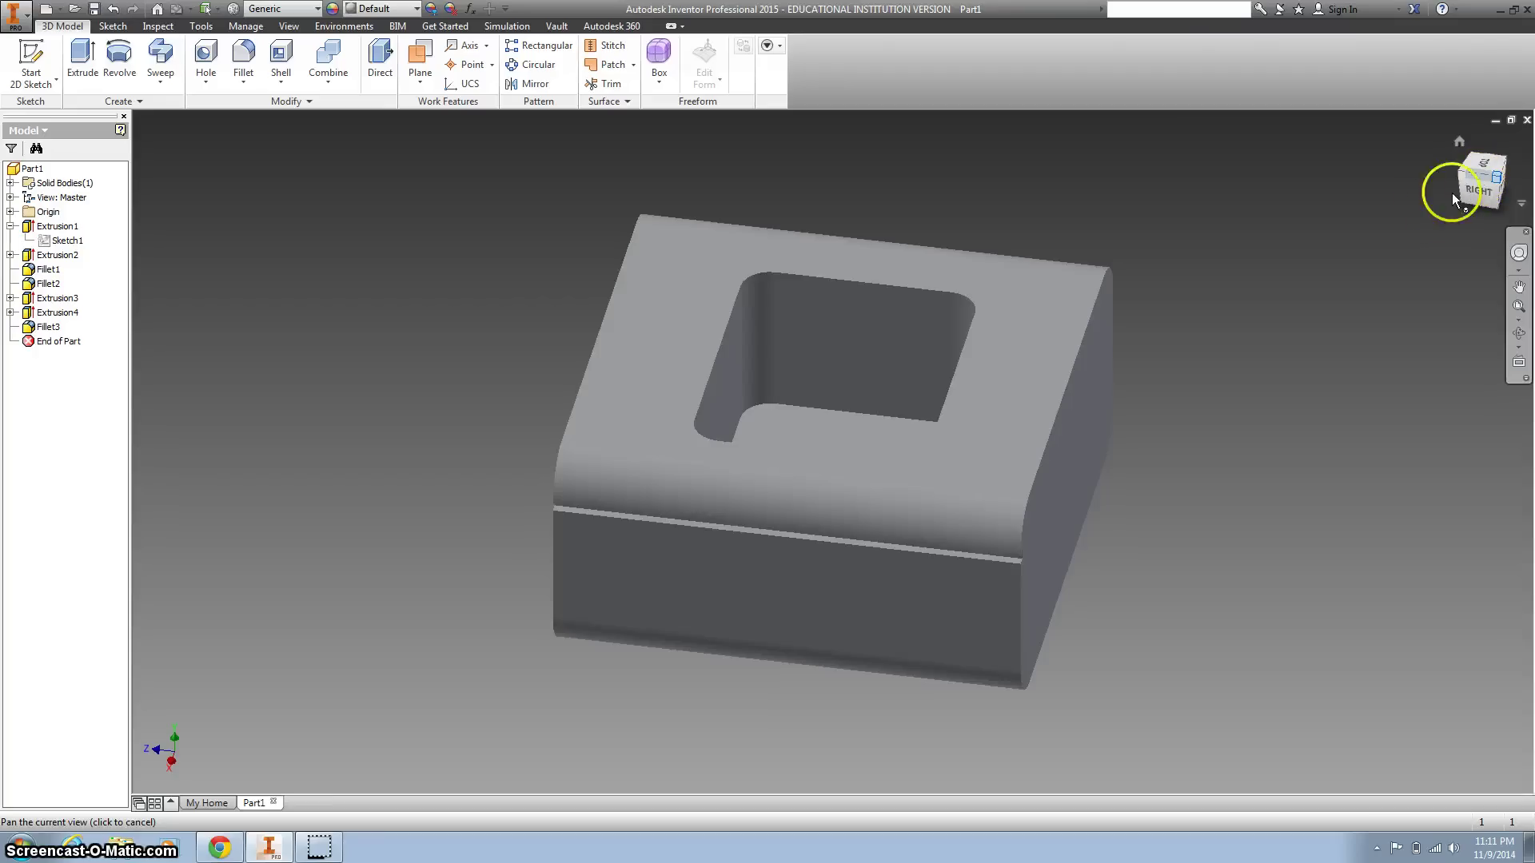
# Start a sketch on the block's end face and project its outline
pyautogui.keyDown('shift'); pyautogui.moveTo(1130, 340); pyautogui.dragTo(972, 540, button='middle'); pyautogui.keyUp('shift')
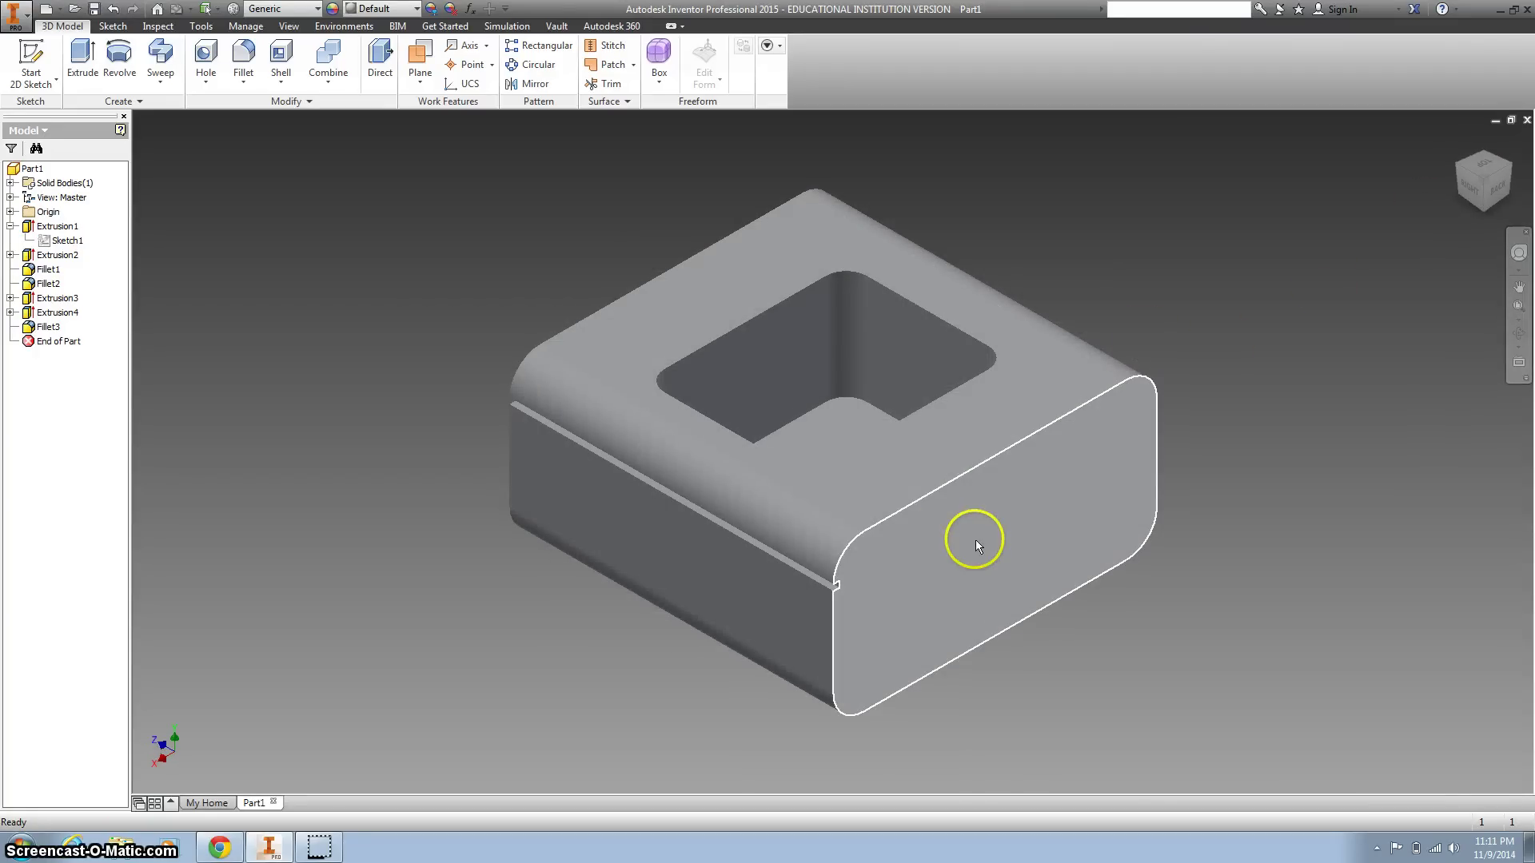
pyautogui.click(976, 540)
pyautogui.click(1043, 528)
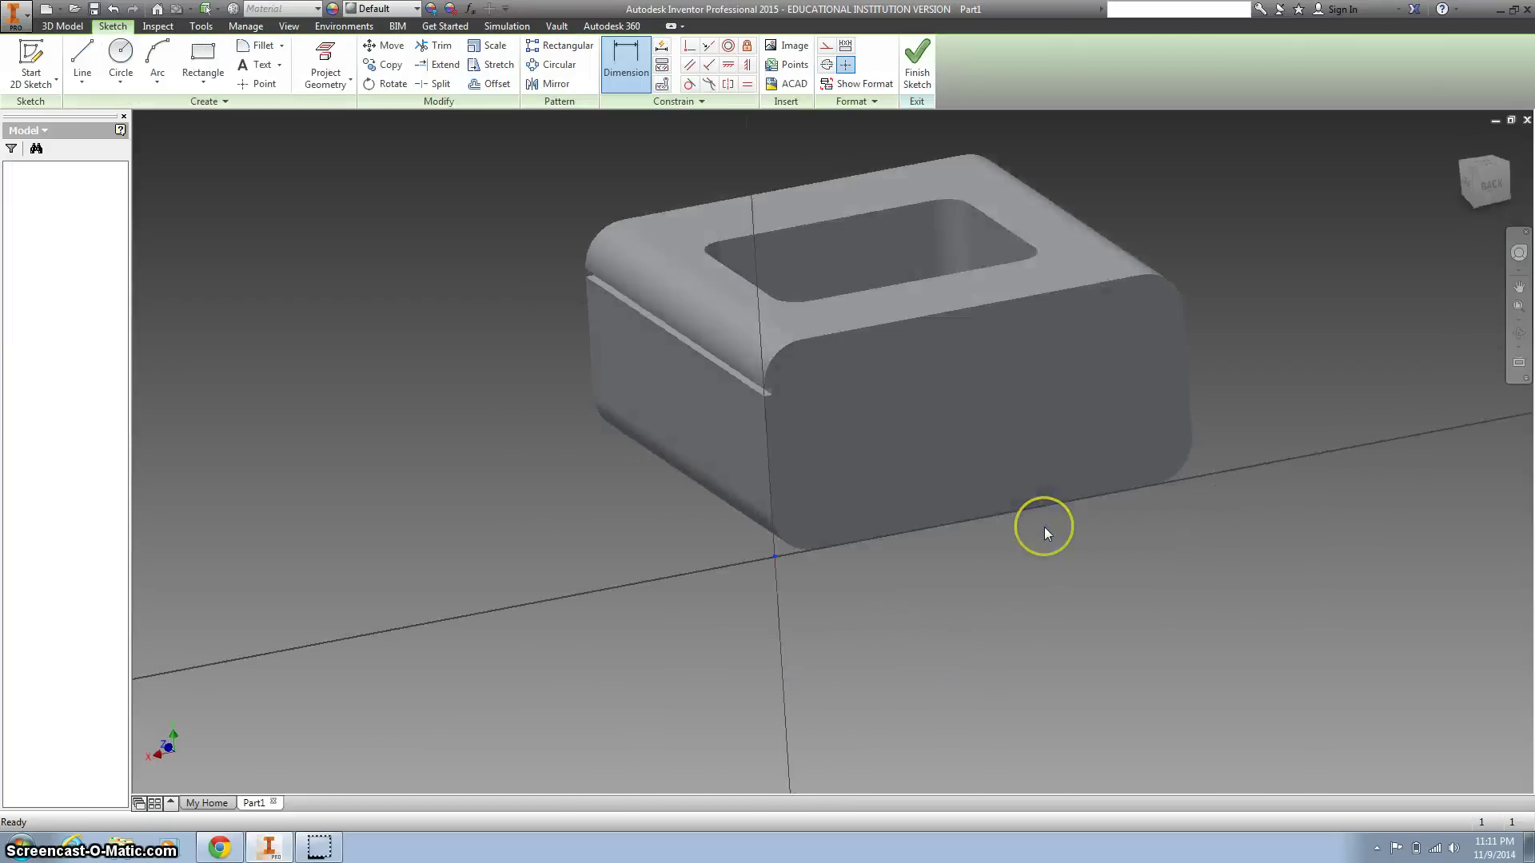
pyautogui.click(339, 52)
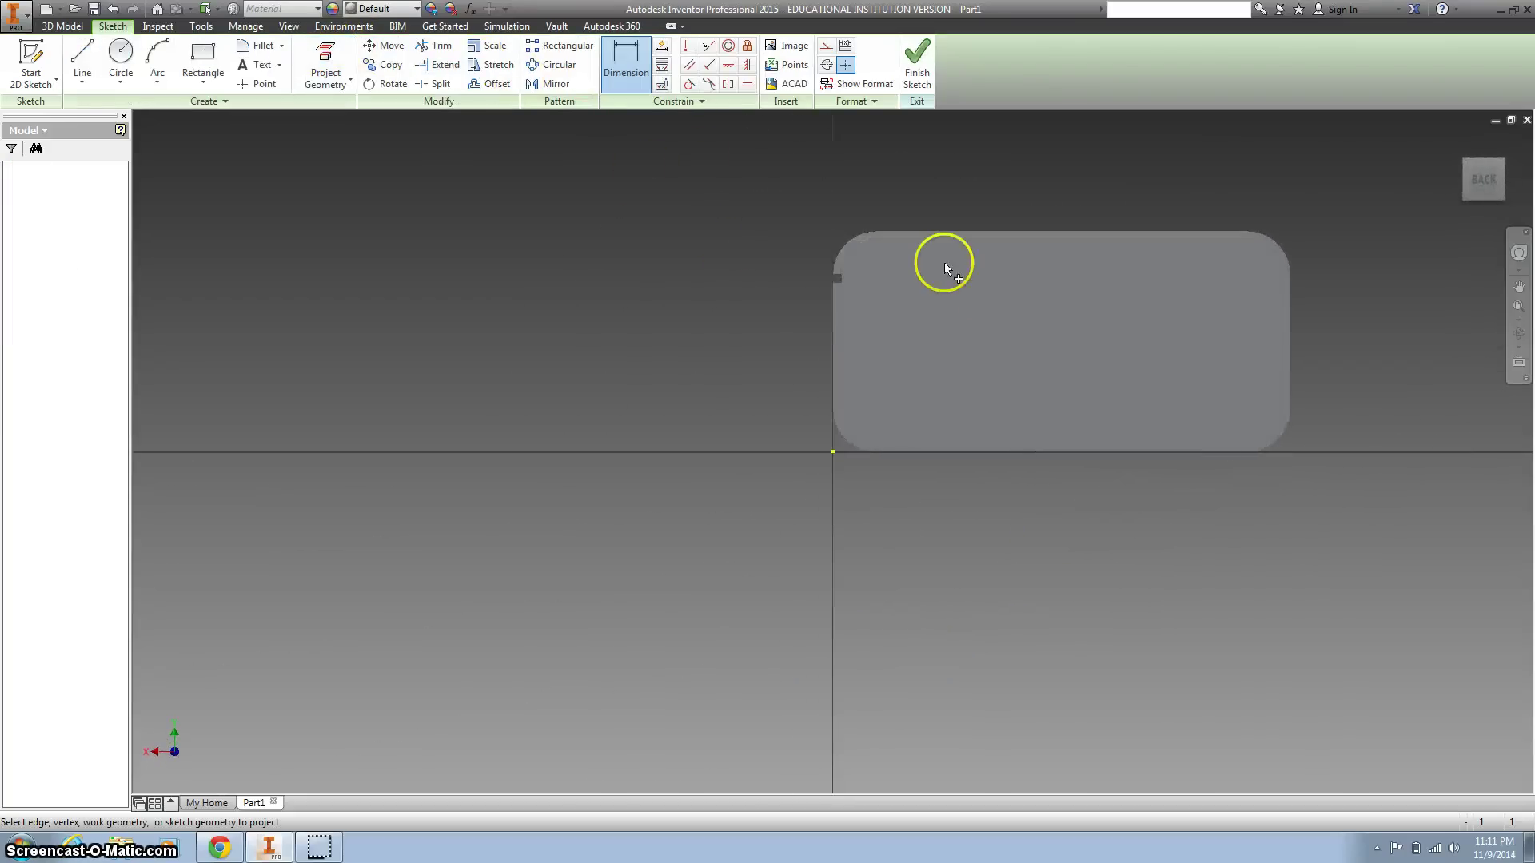
pyautogui.click(933, 324)
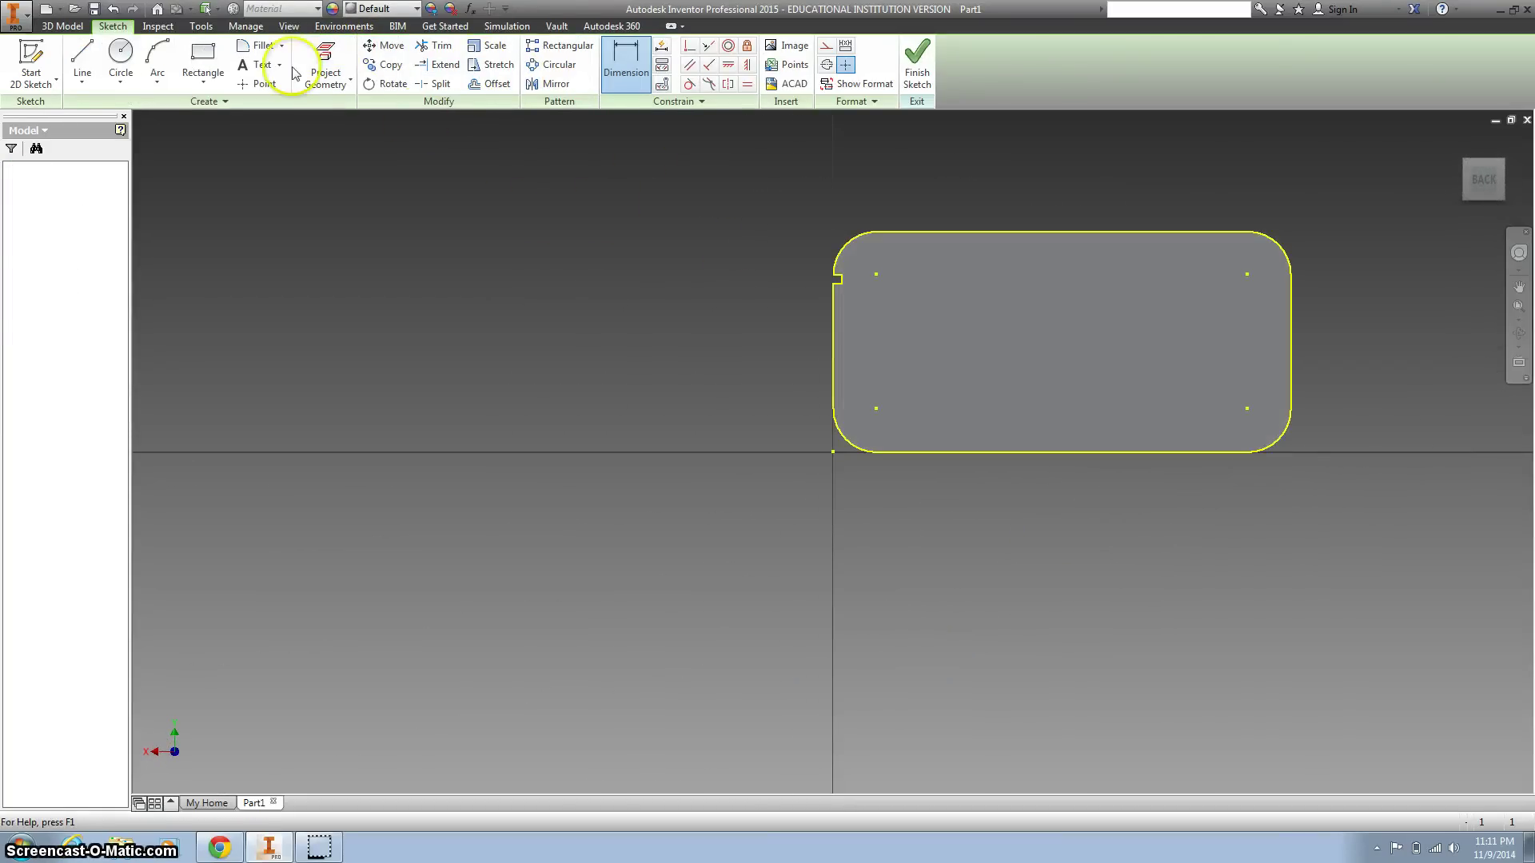
# Draw a two-point rectangle inside the projected end-face outline
pyautogui.click(195, 54)
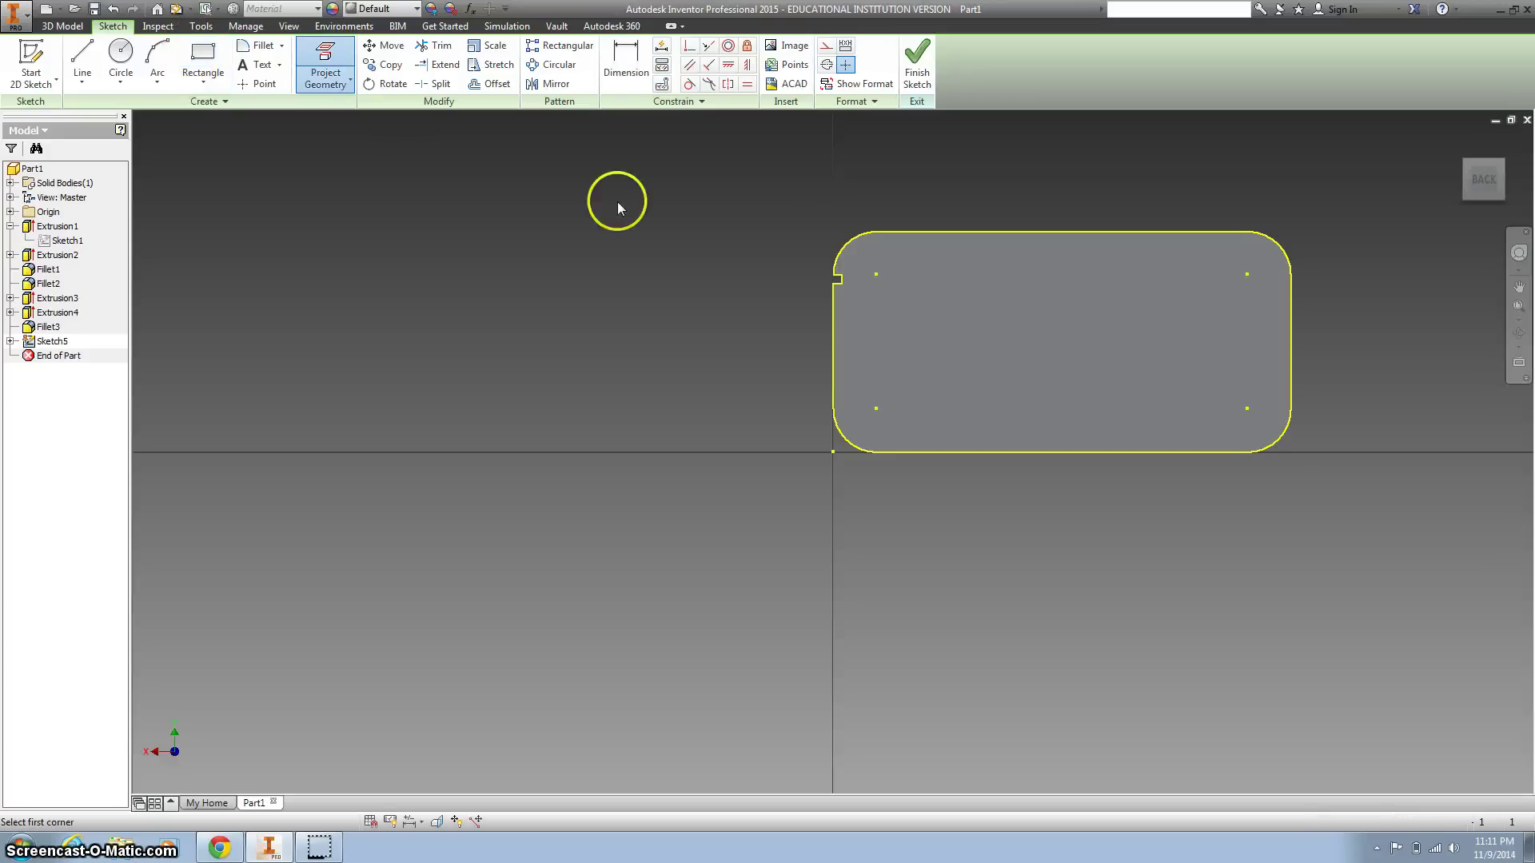
pyautogui.click(939, 299)
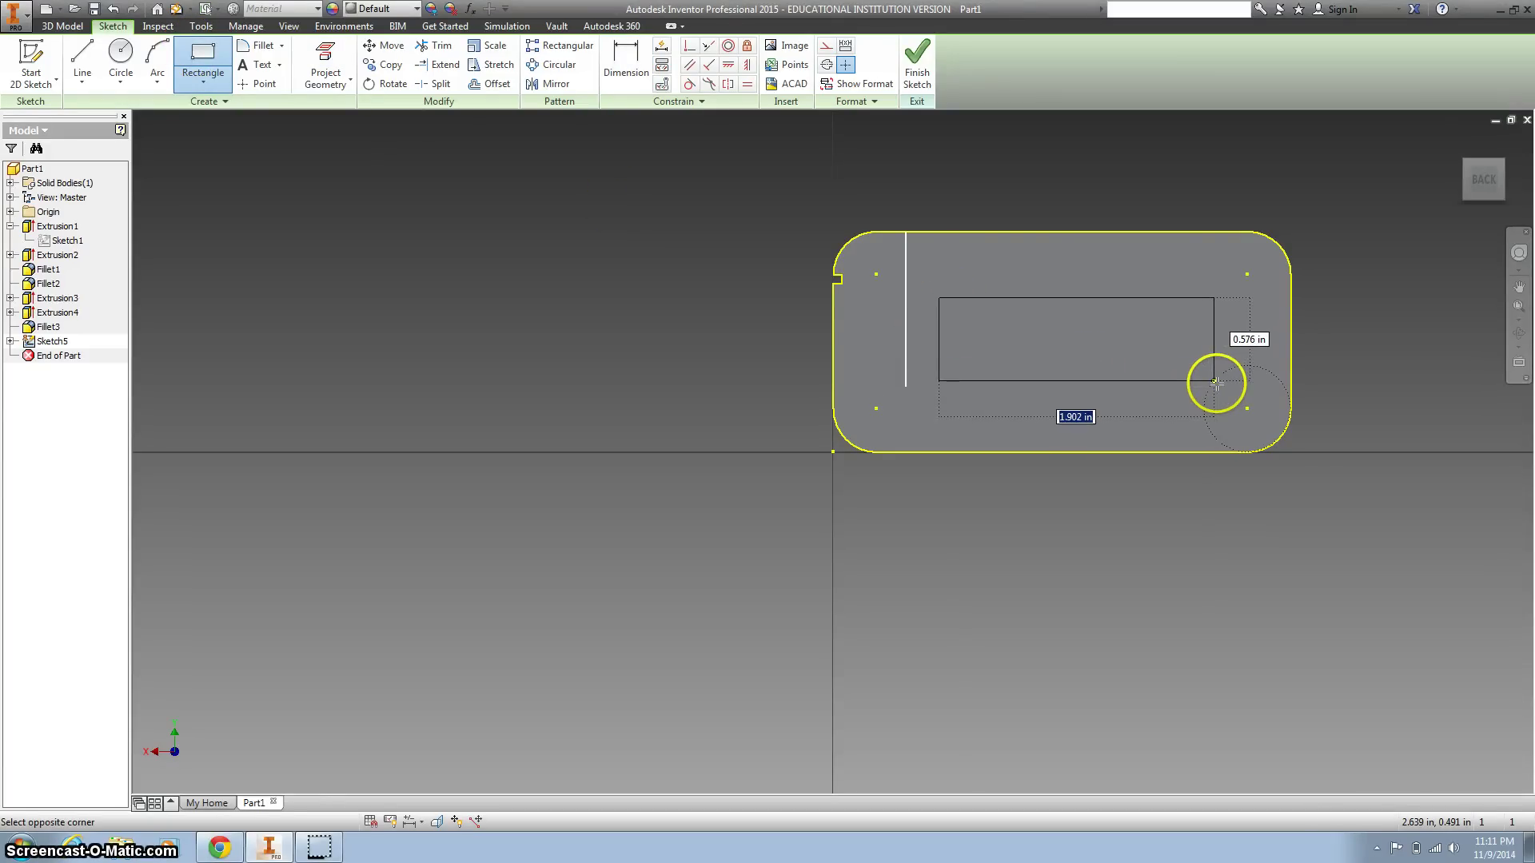
pyautogui.click(1216, 383)
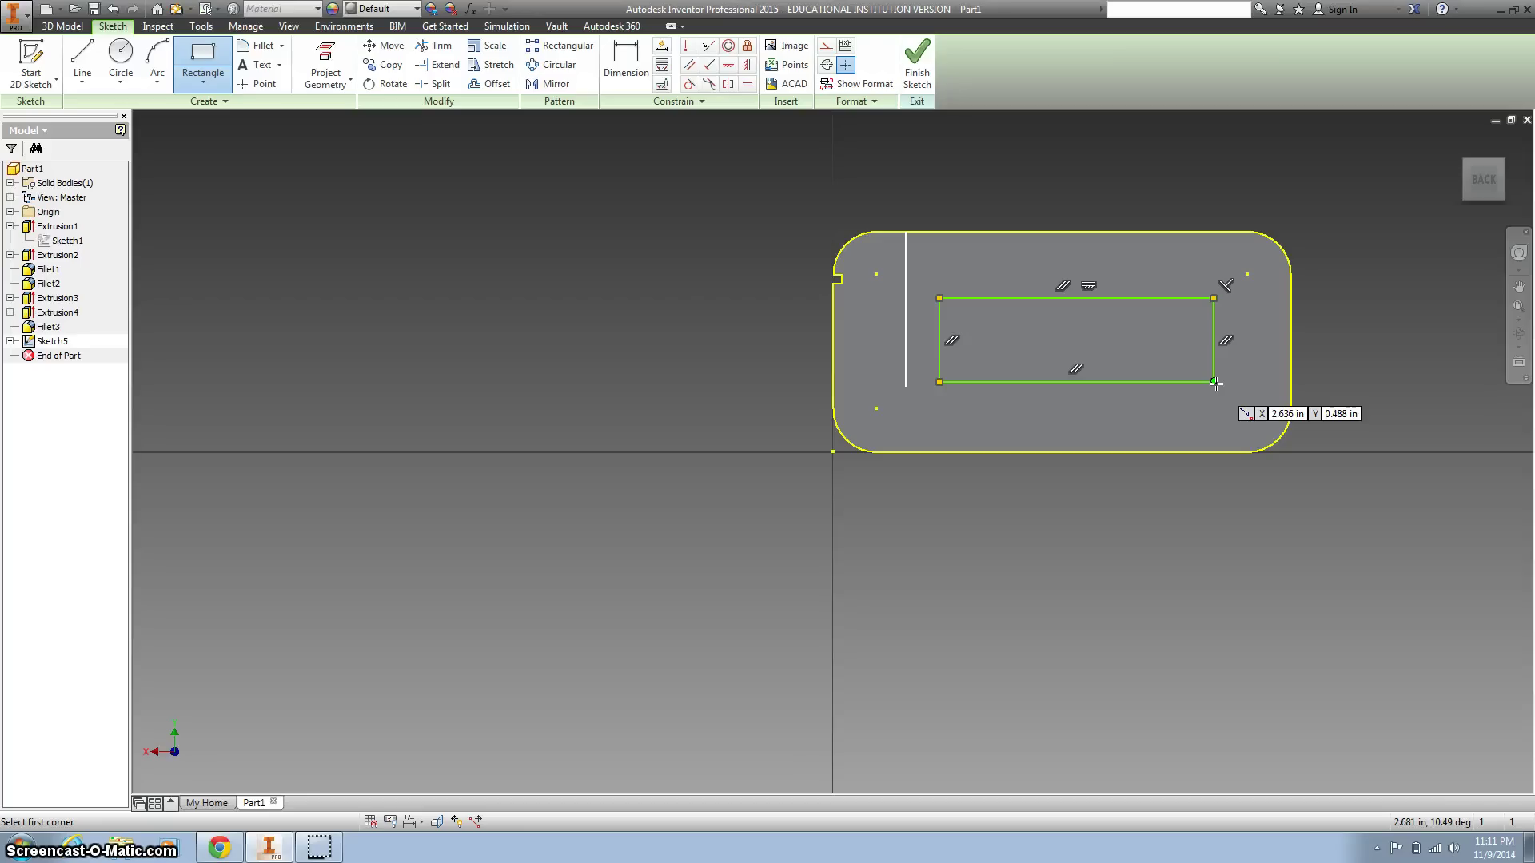
pyautogui.write('25')
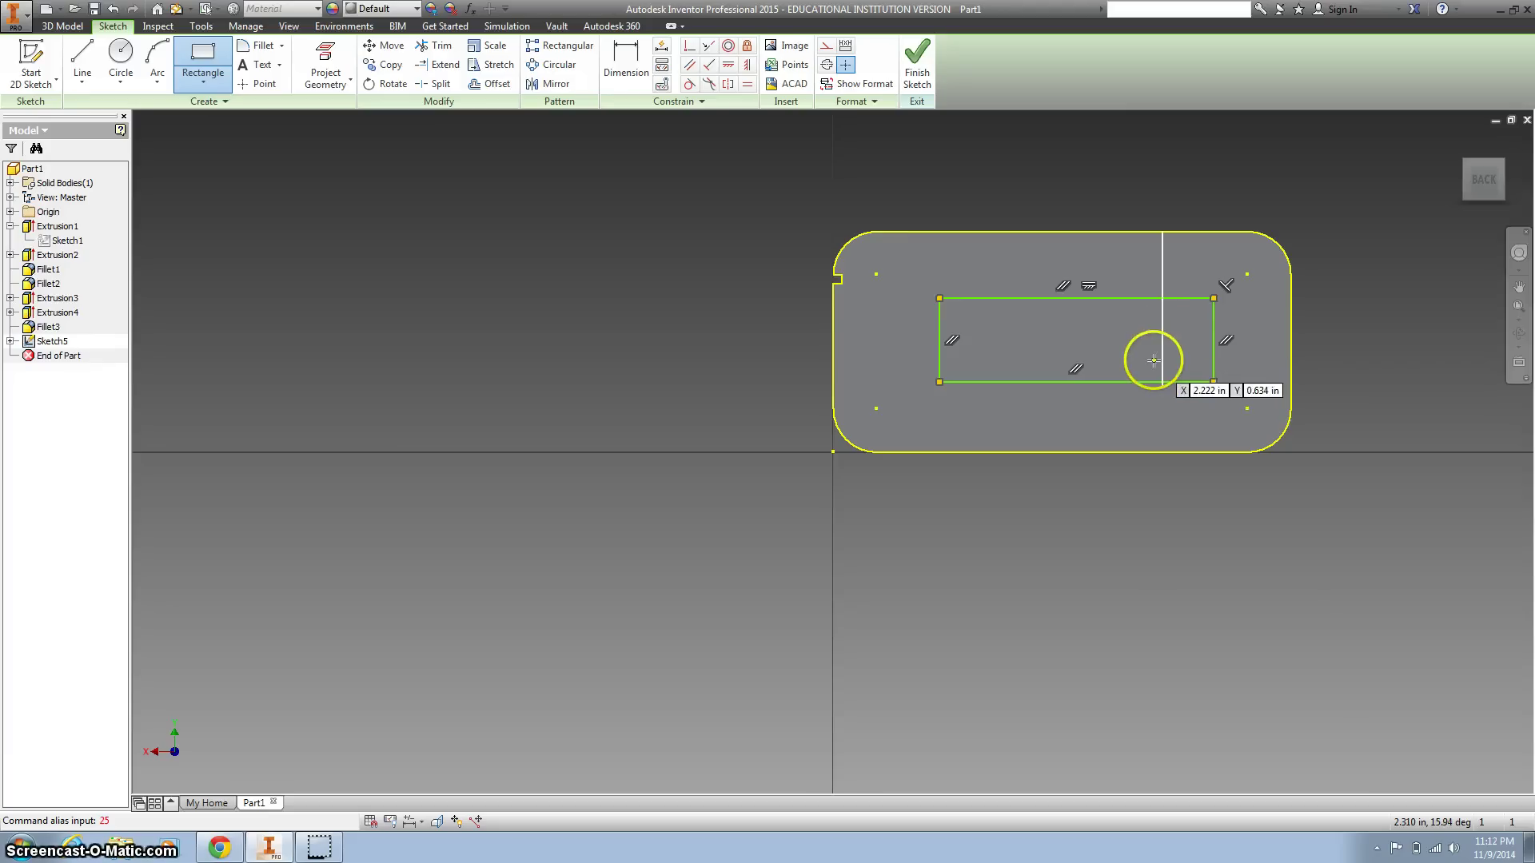
# Dimension the end-face rectangle to 2.500 wide by 1.000 high
pyautogui.click(626, 64)
pyautogui.click(1066, 298)
pyautogui.click(1062, 257)
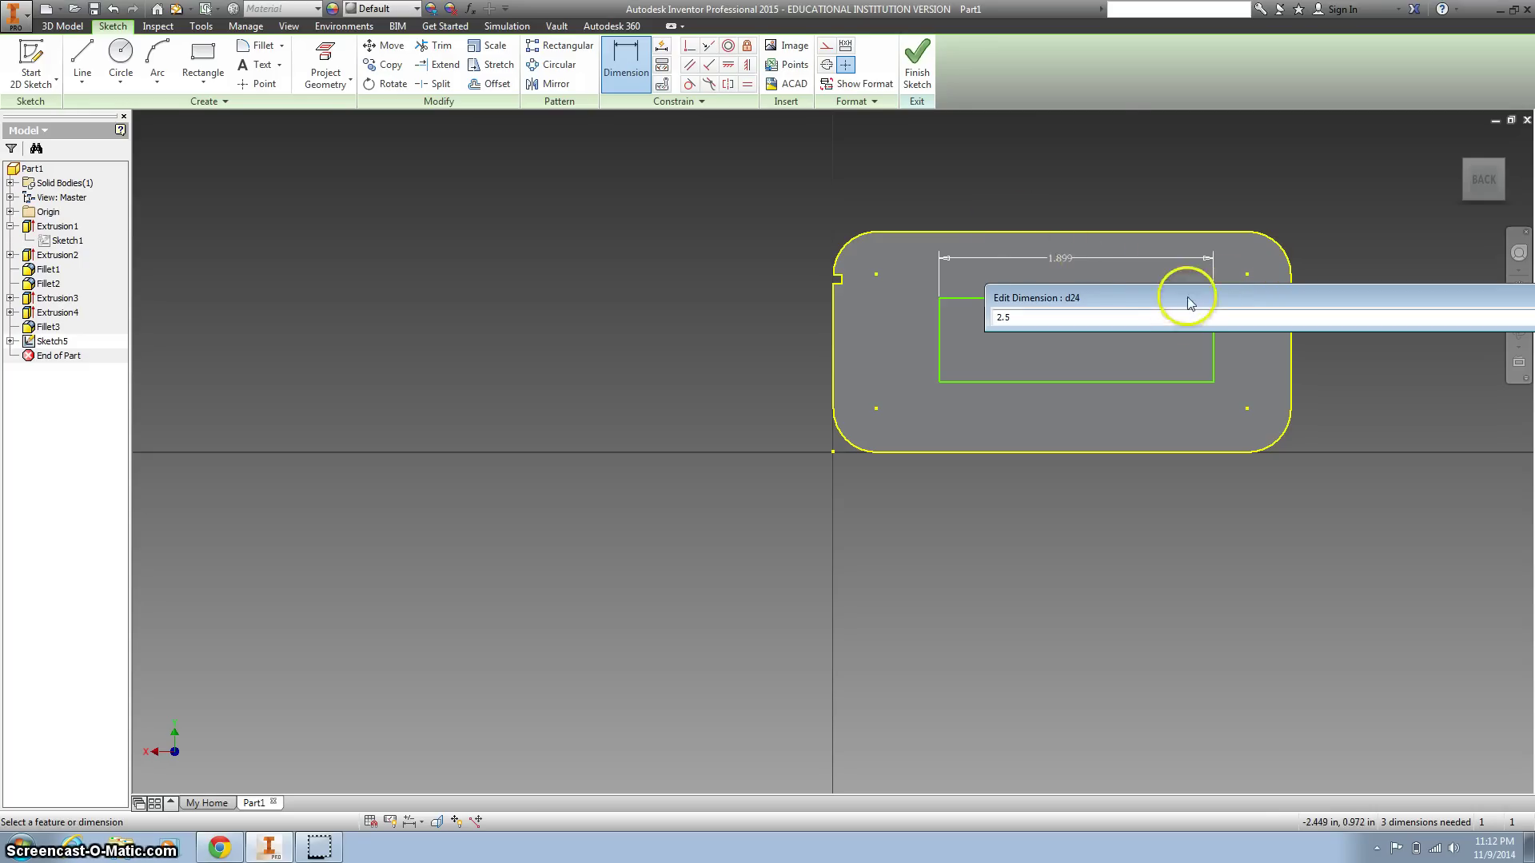
pyautogui.moveTo(1189, 297)
pyautogui.mouseDown()
pyautogui.moveTo(824, 208)
pyautogui.moveTo(681, 155)
pyautogui.mouseUp()
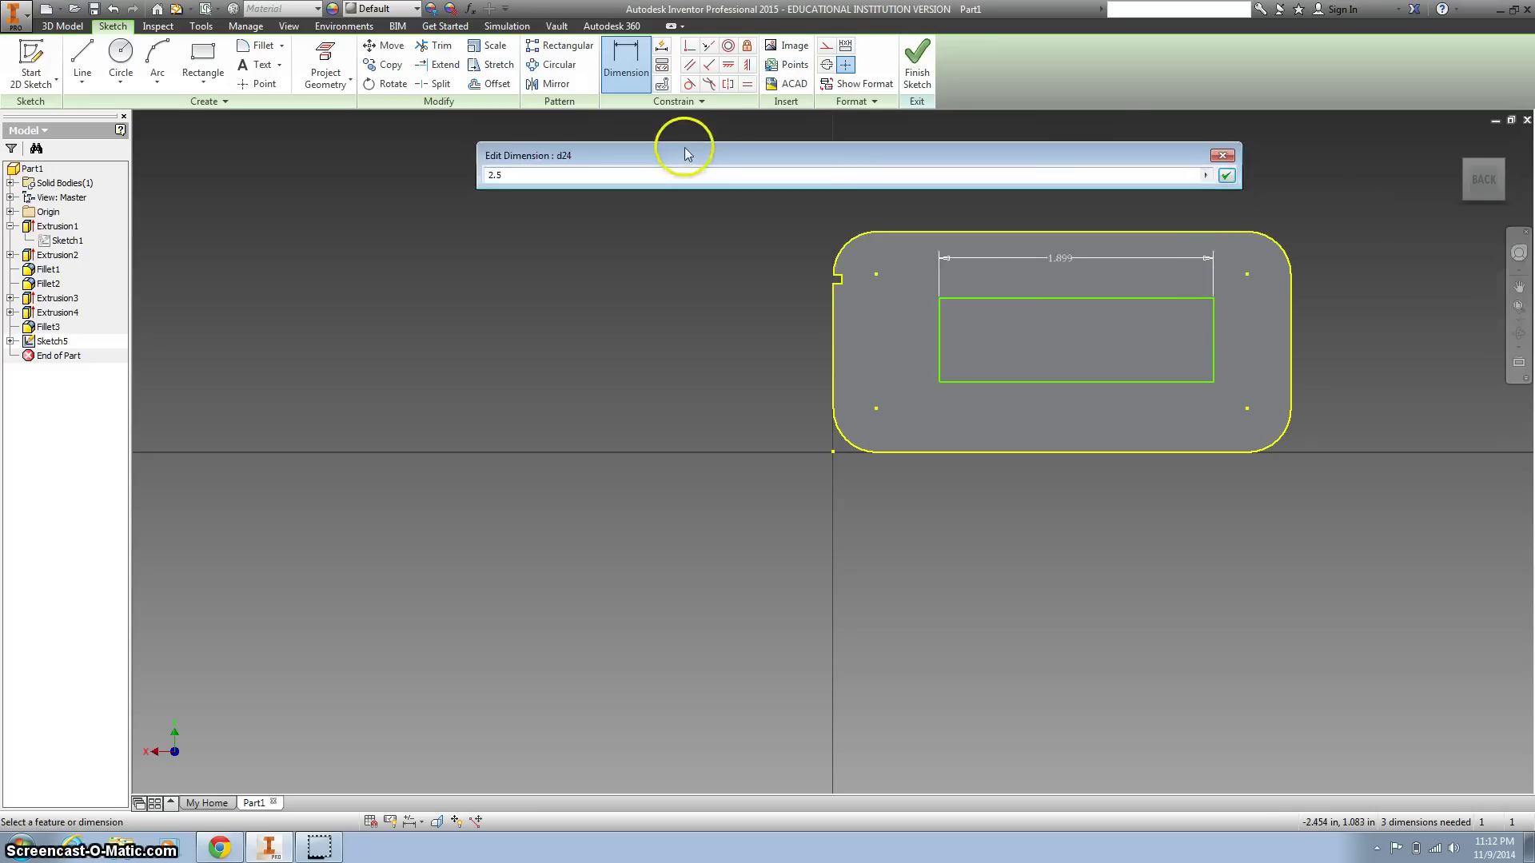
pyautogui.click(1227, 175)
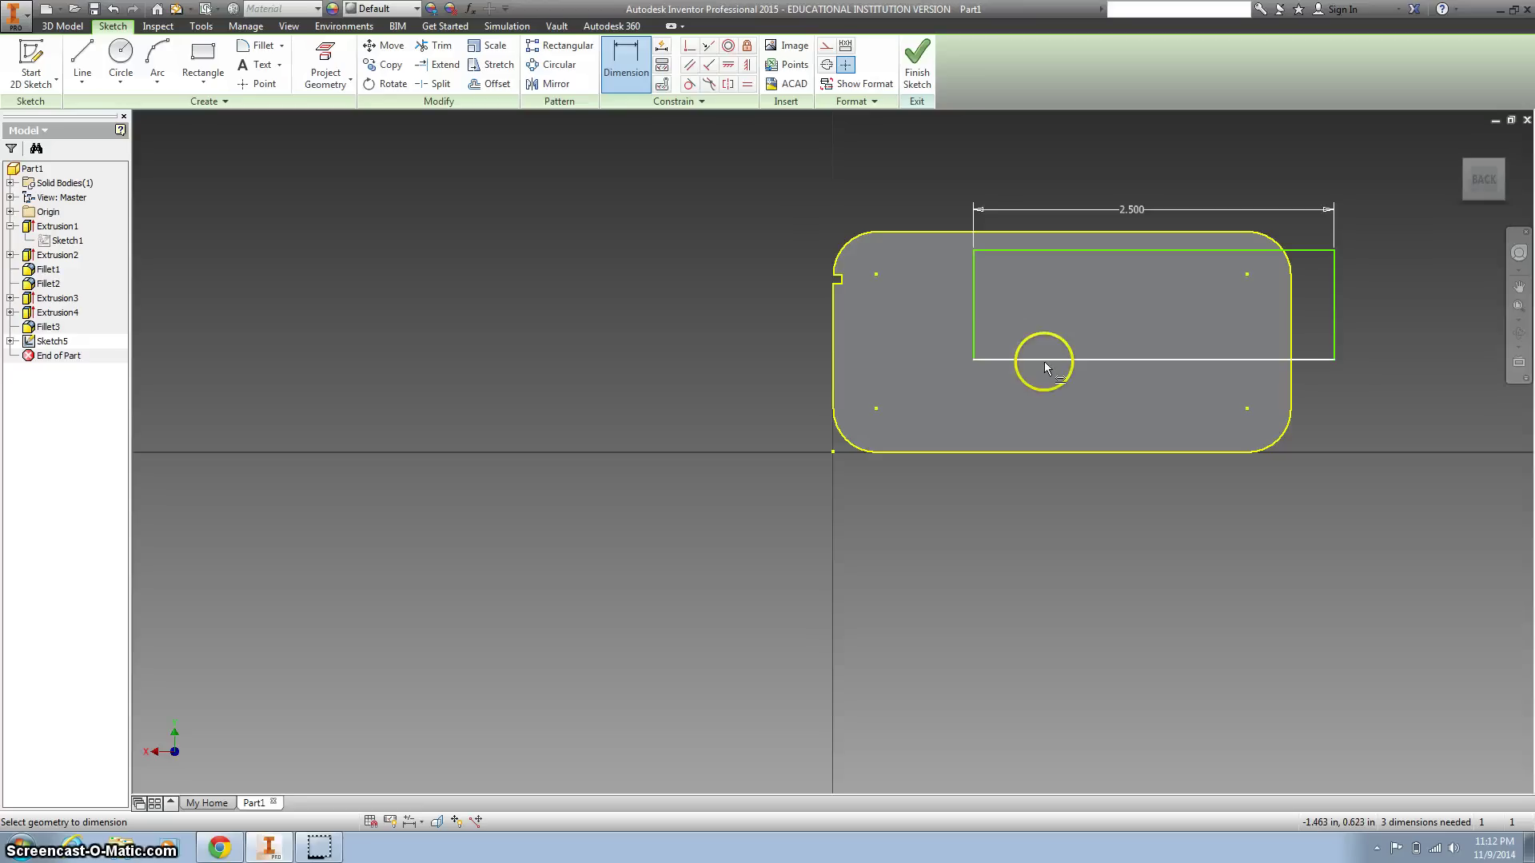
pyautogui.click(974, 318)
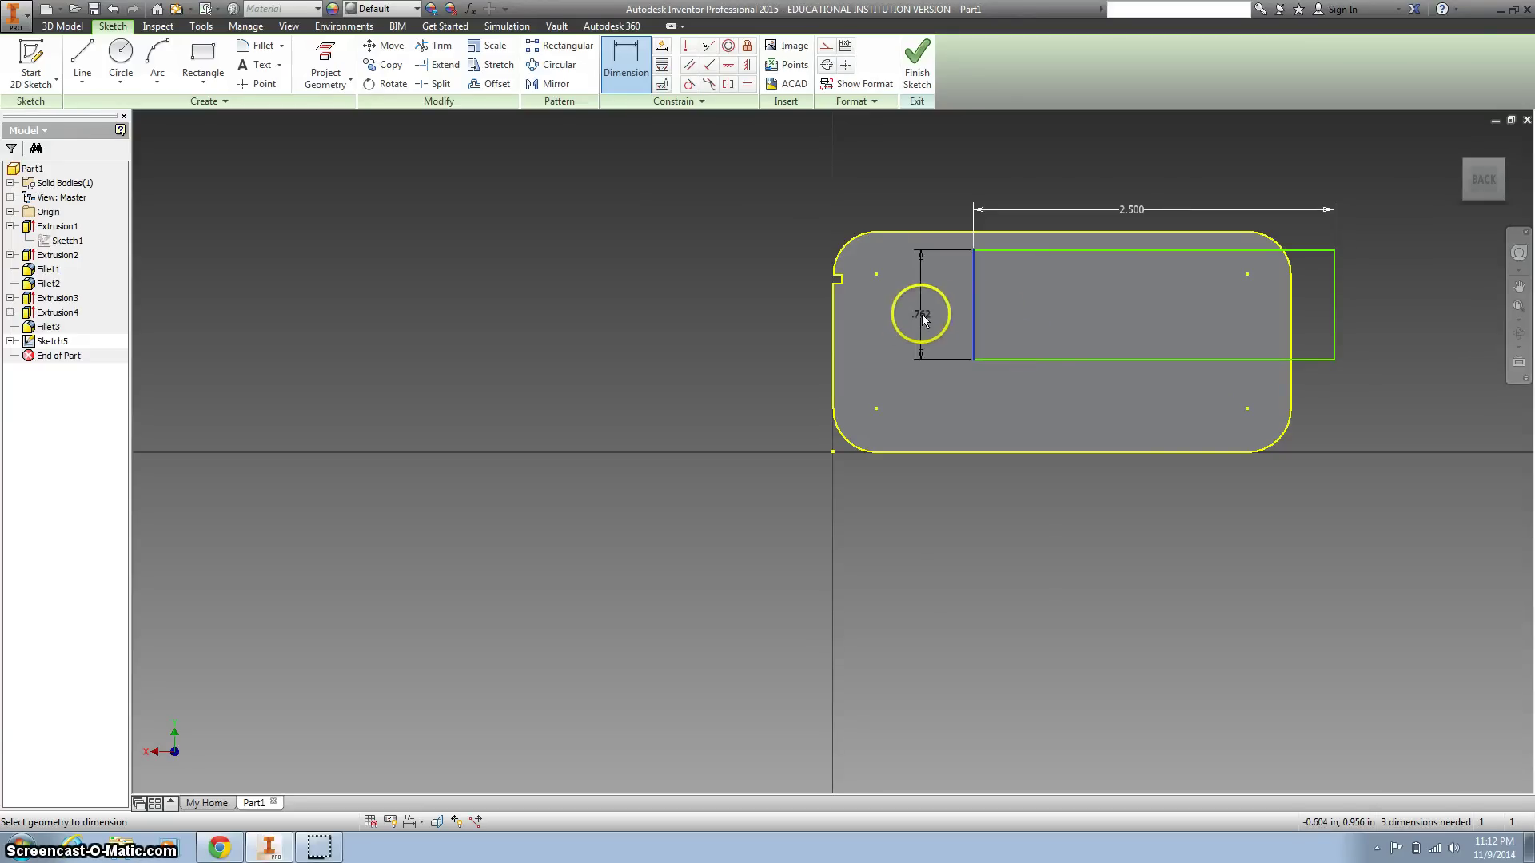
pyautogui.click(924, 319)
pyautogui.write('1')
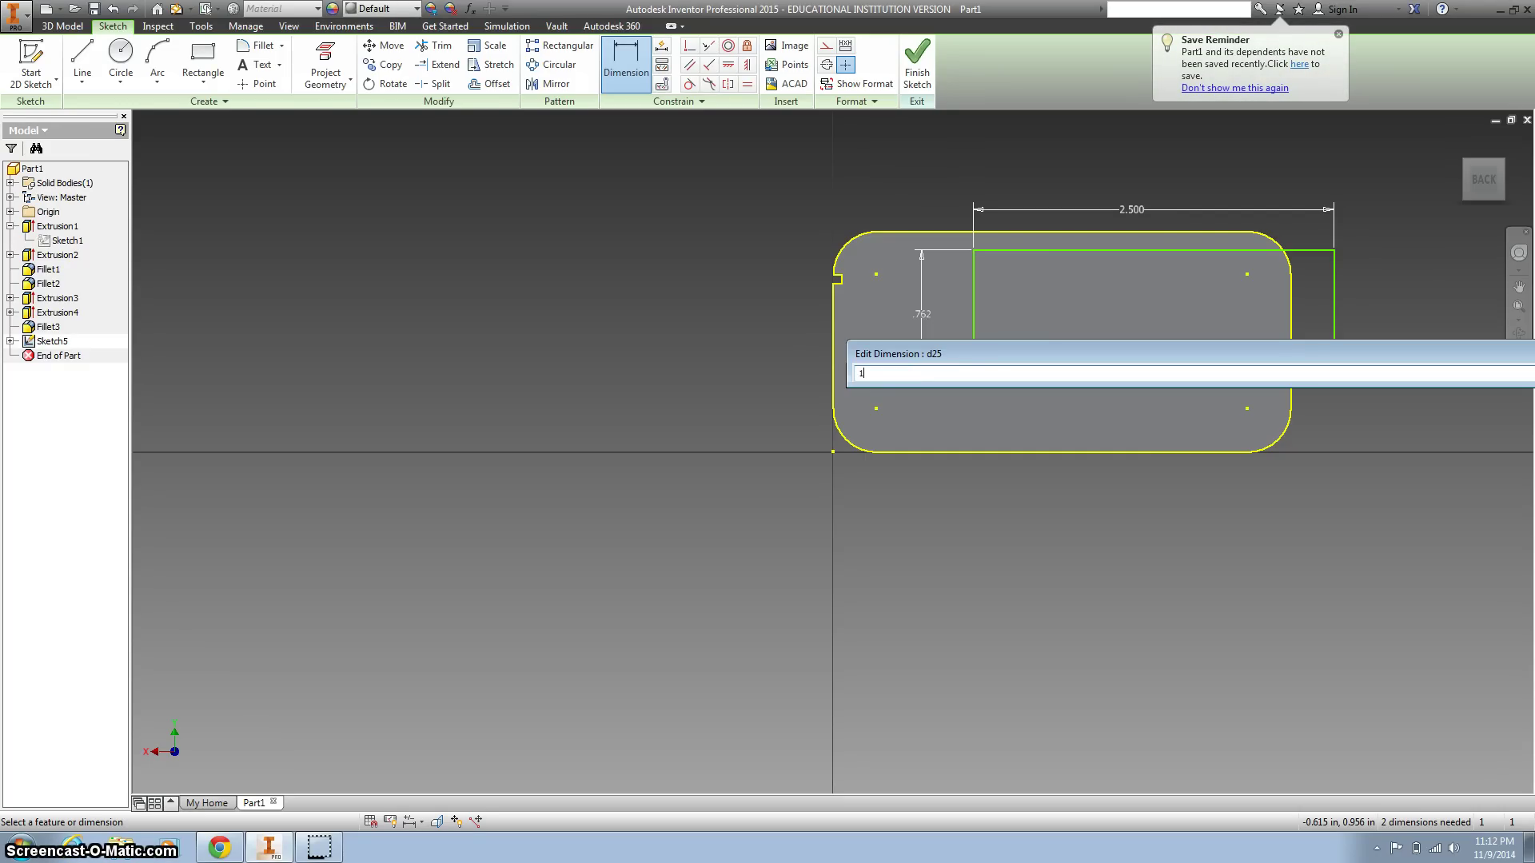
pyautogui.press('Return')
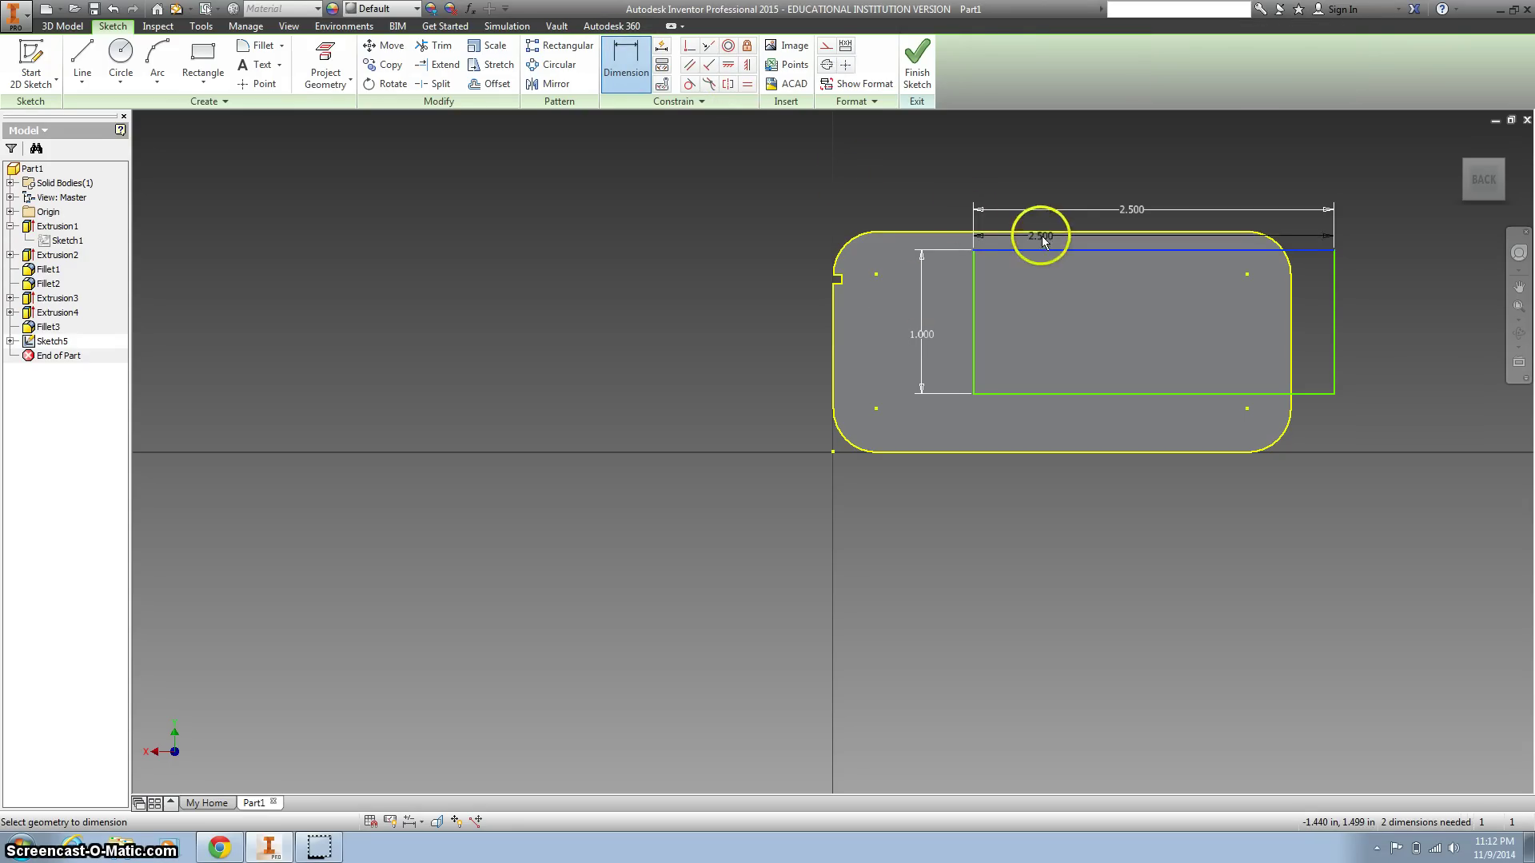
# Offset the rectangle .270 below the top edge and .140 from the left edge
pyautogui.click(1044, 237)
pyautogui.click(901, 203)
pyautogui.write('2.')
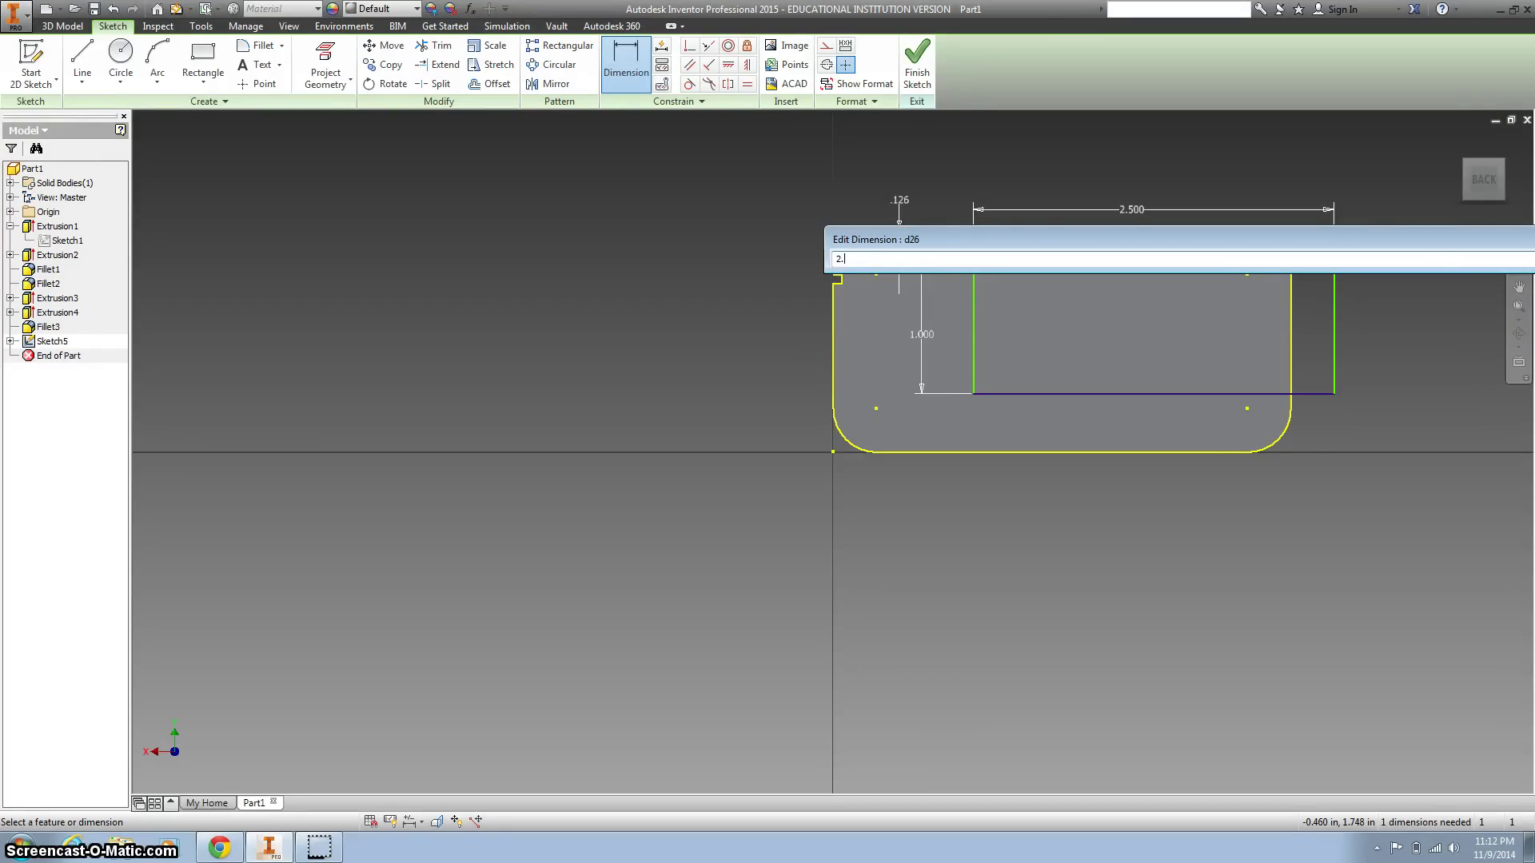
pyautogui.press('BackSpace')
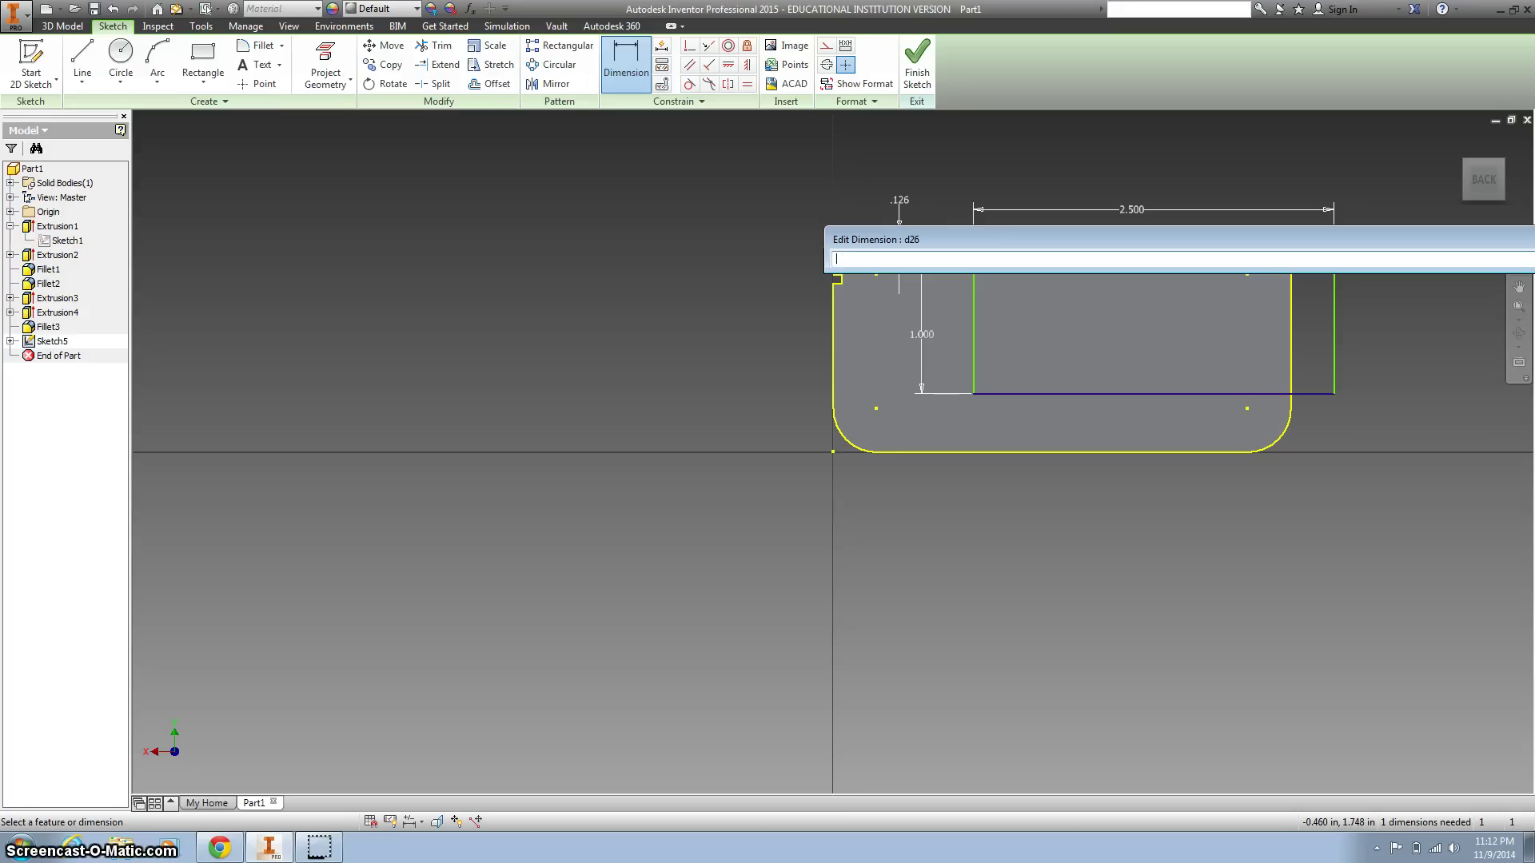
pyautogui.write('.27')
pyautogui.press('Return')
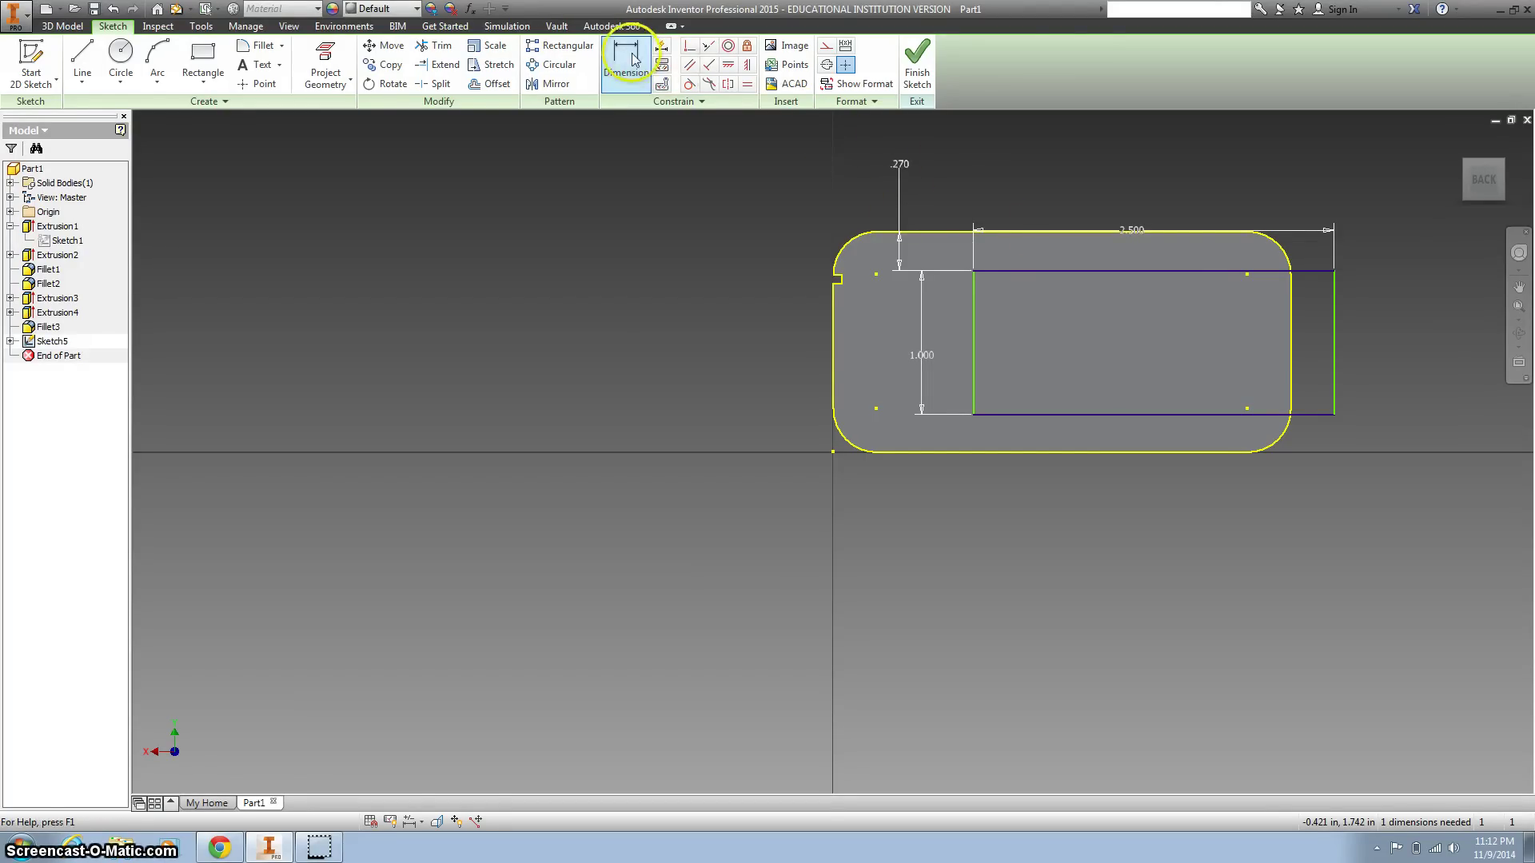
pyautogui.click(976, 306)
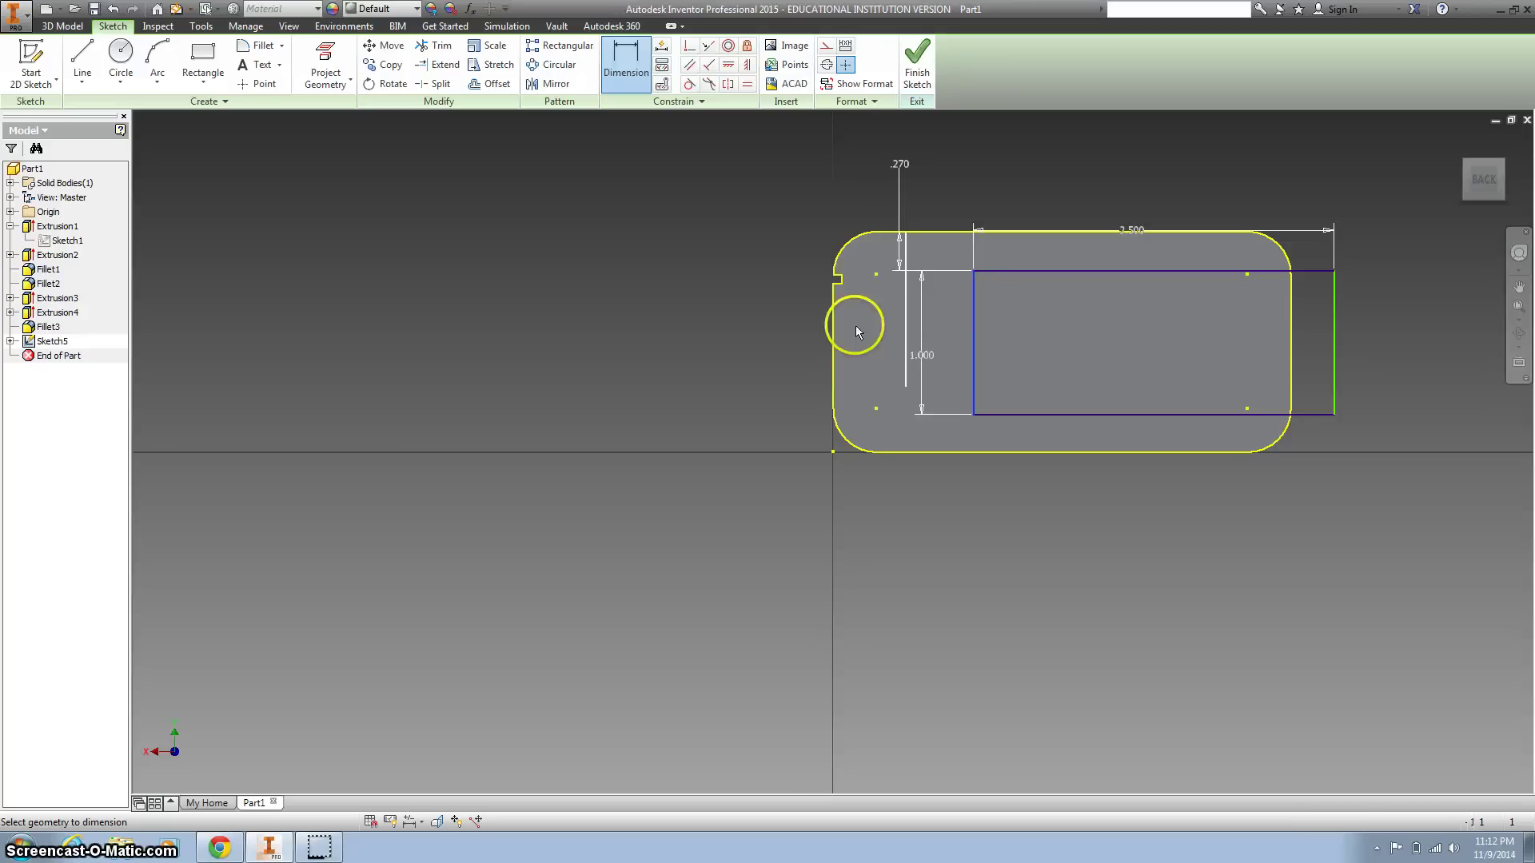
pyautogui.click(871, 334)
pyautogui.write('.')
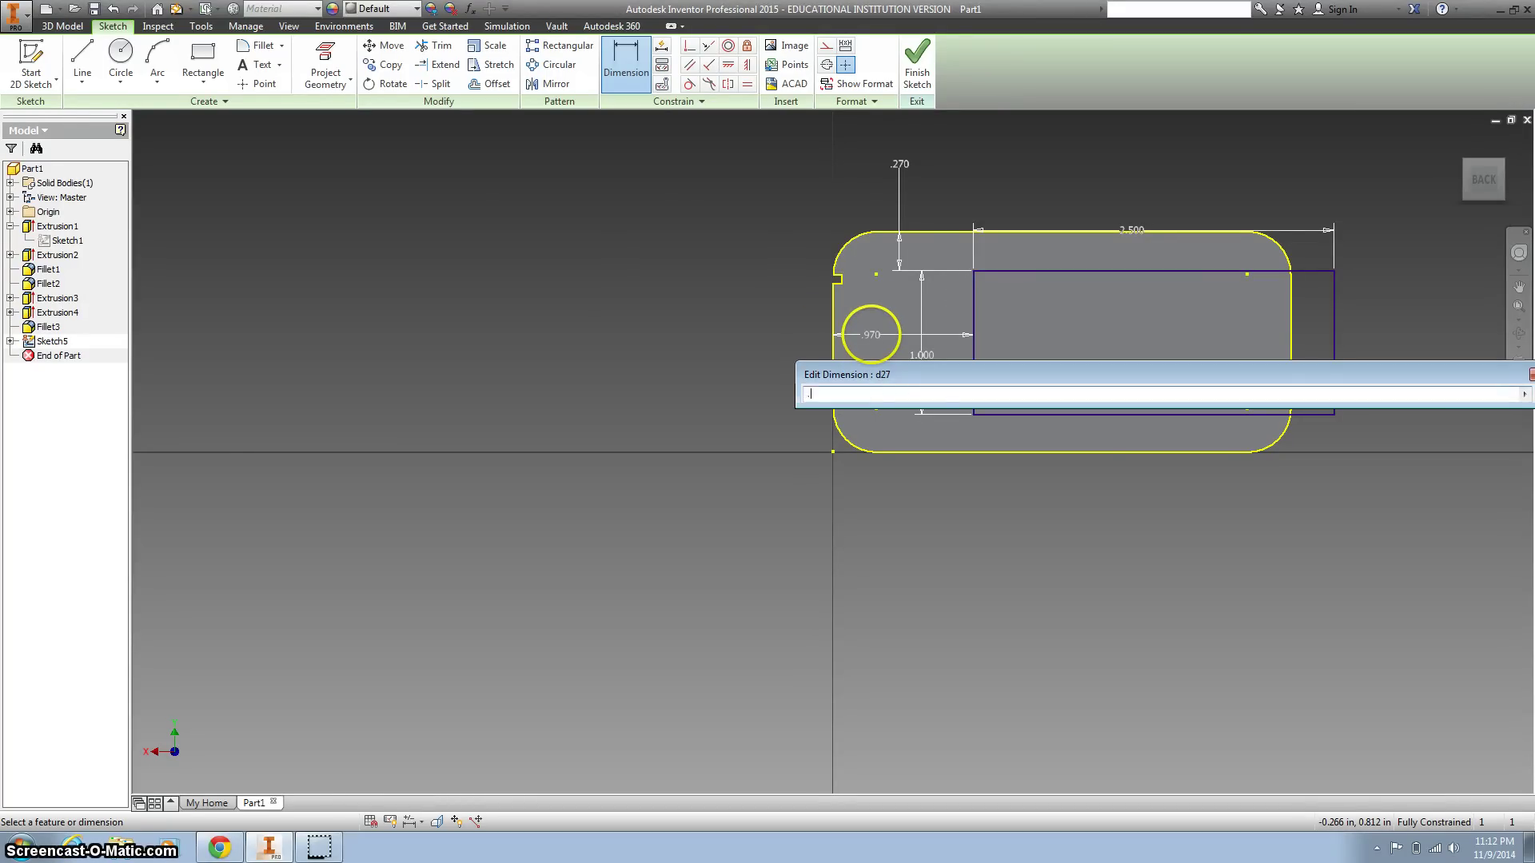
pyautogui.write('14')
pyautogui.press('Return')
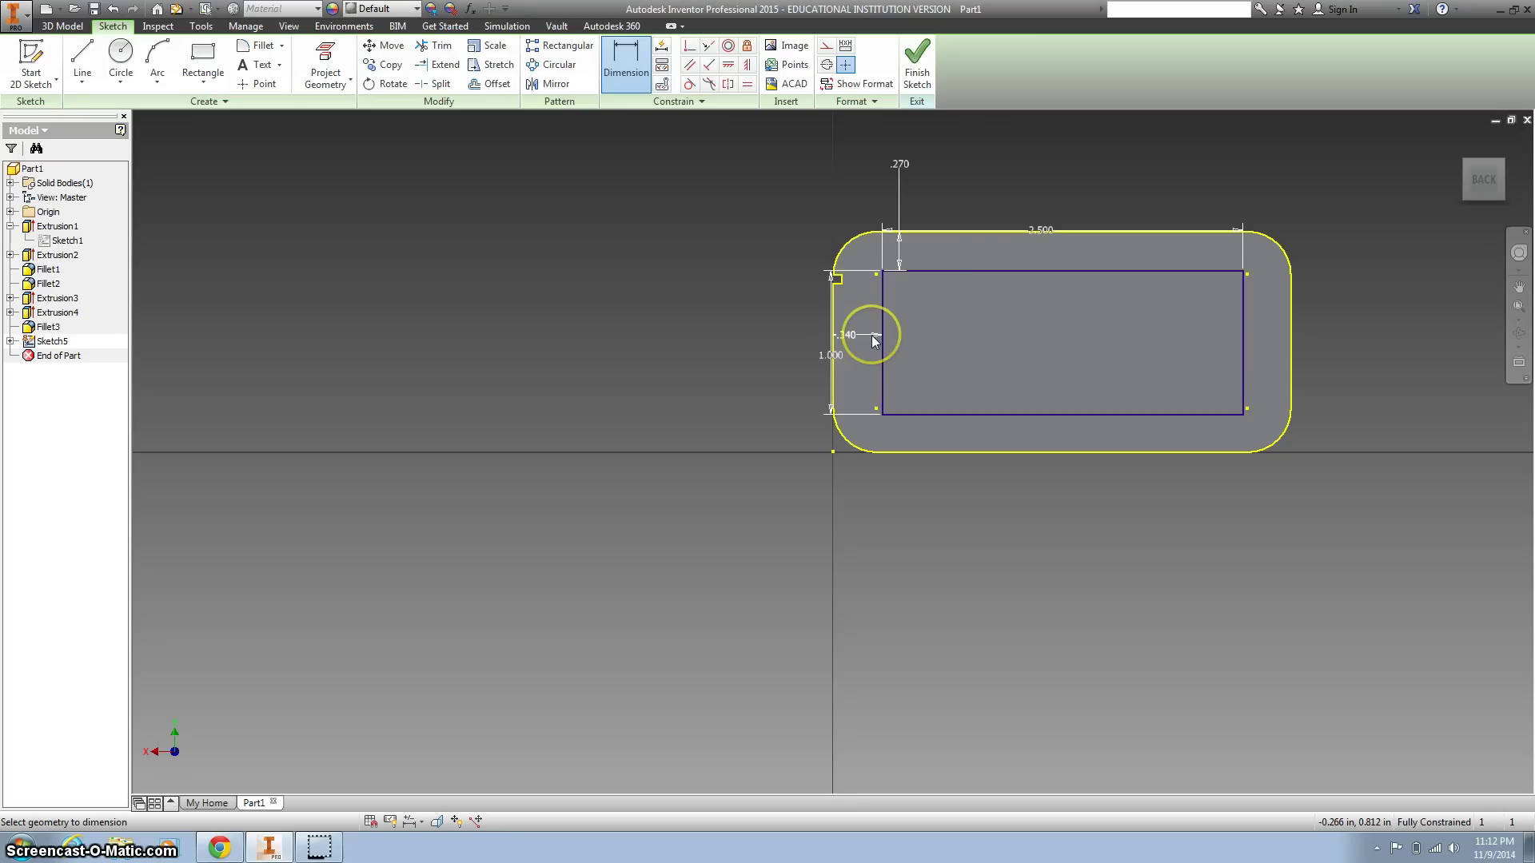
# Extrude the end-face rectangle as a .37-deep cut into the block
pyautogui.click(917, 60)
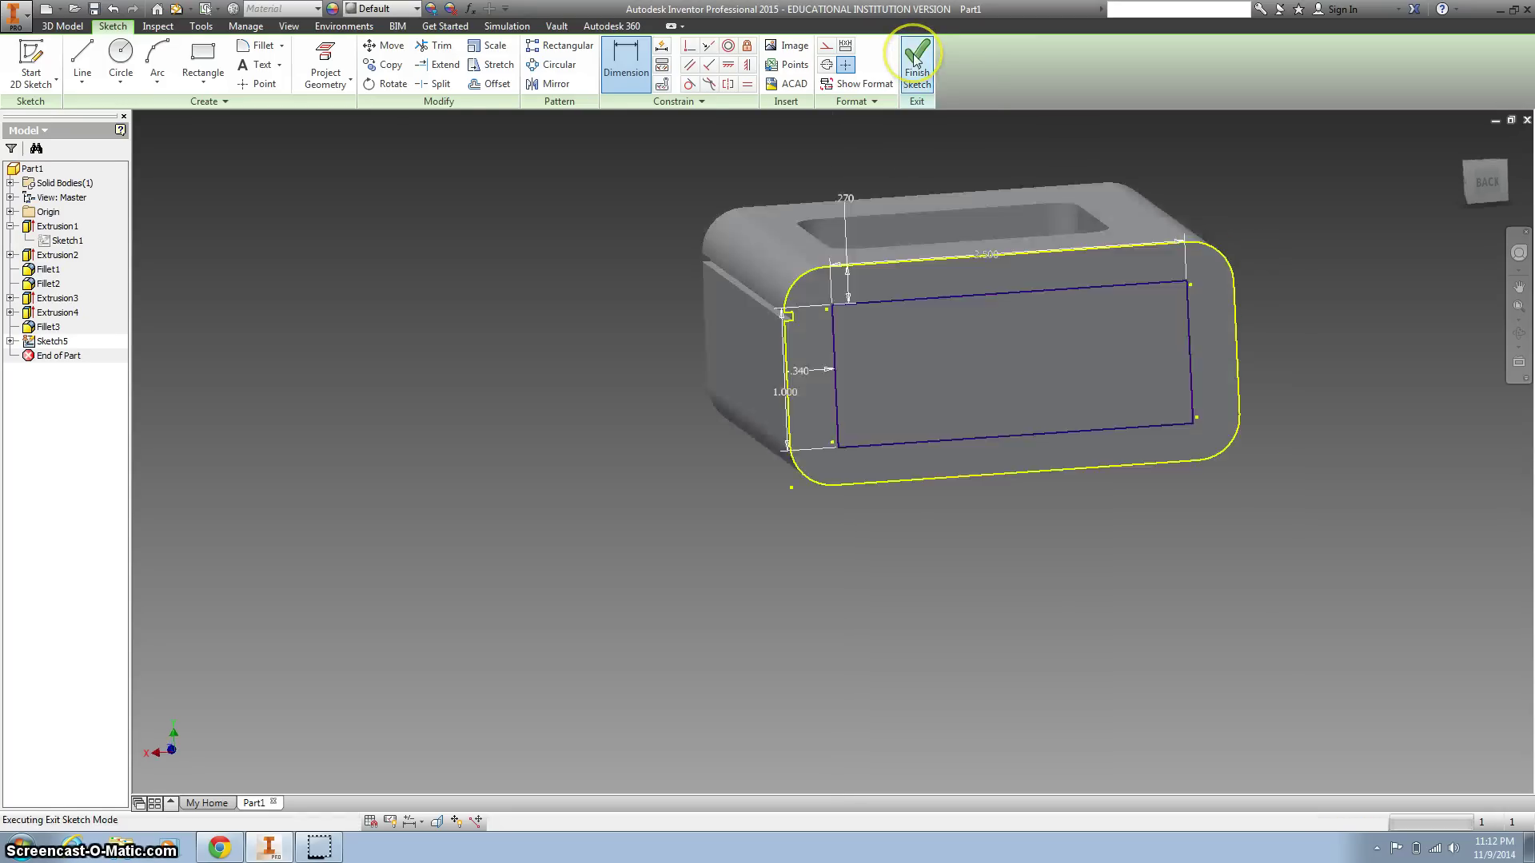
pyautogui.click(83, 60)
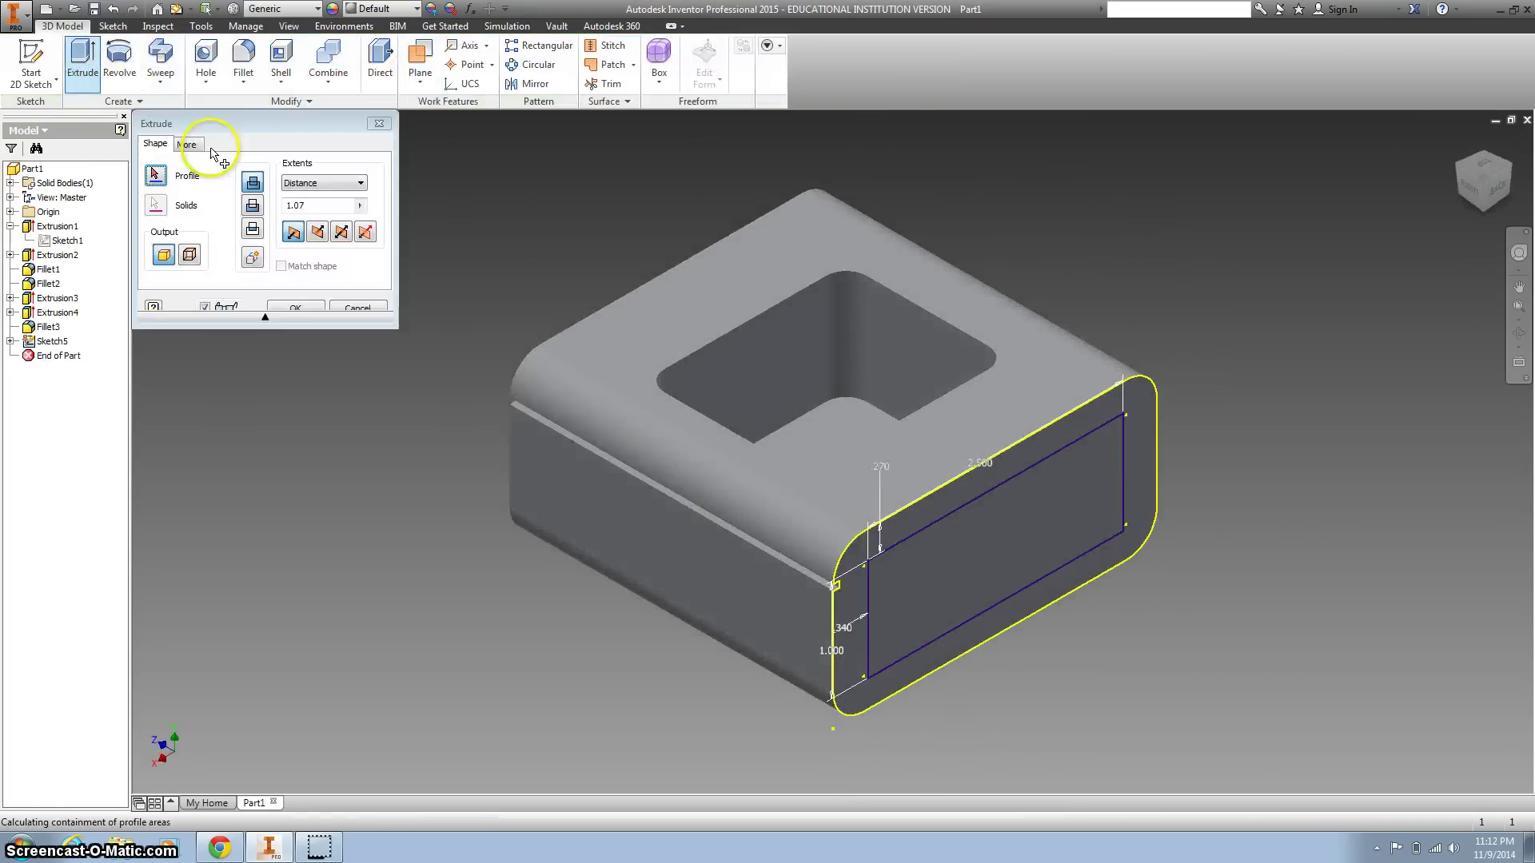
pyautogui.click(1018, 504)
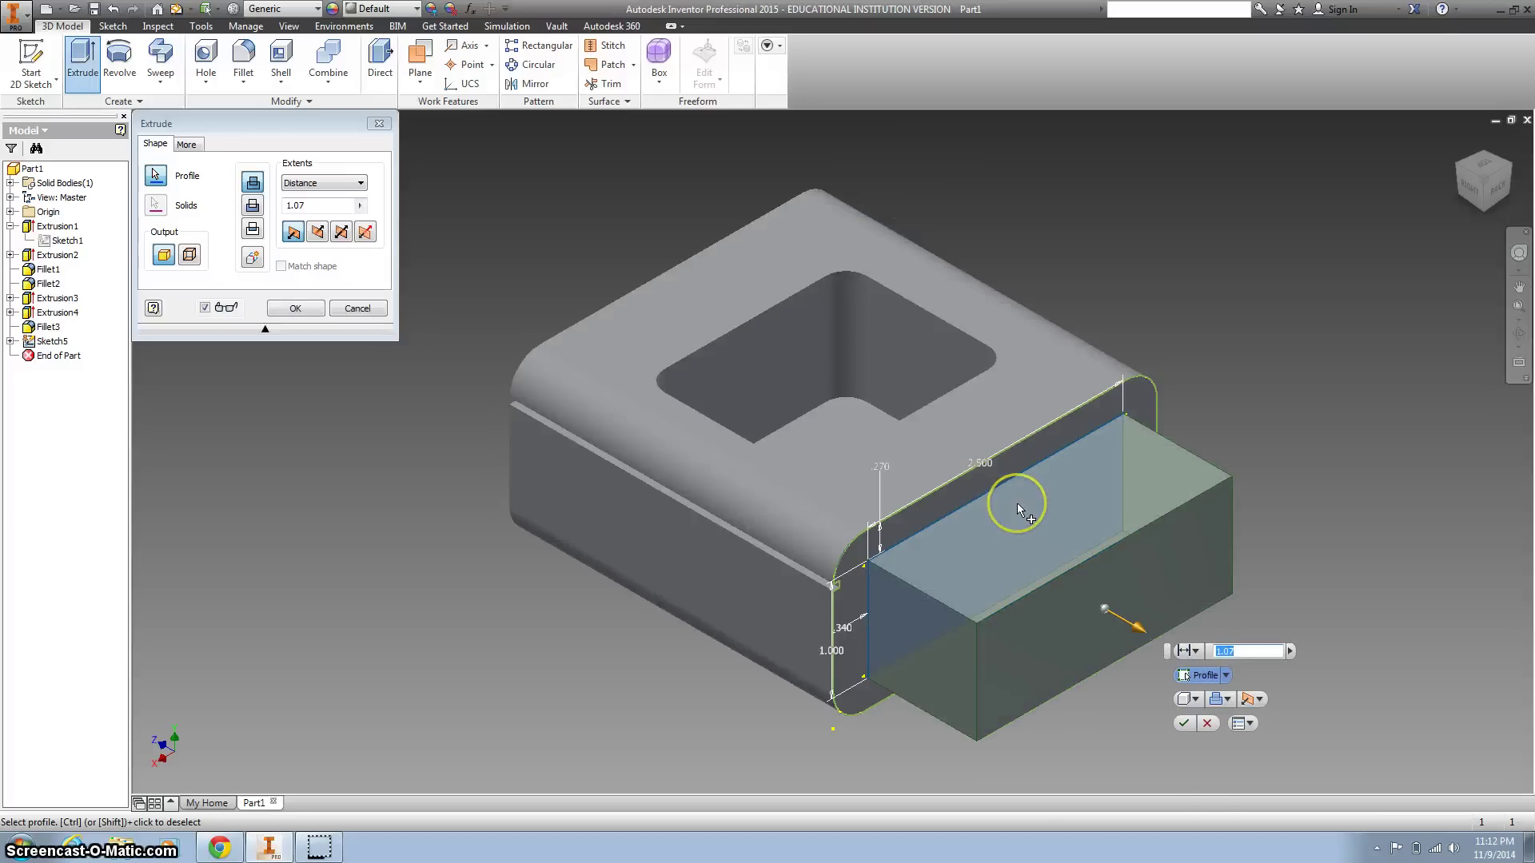
pyautogui.click(1243, 700)
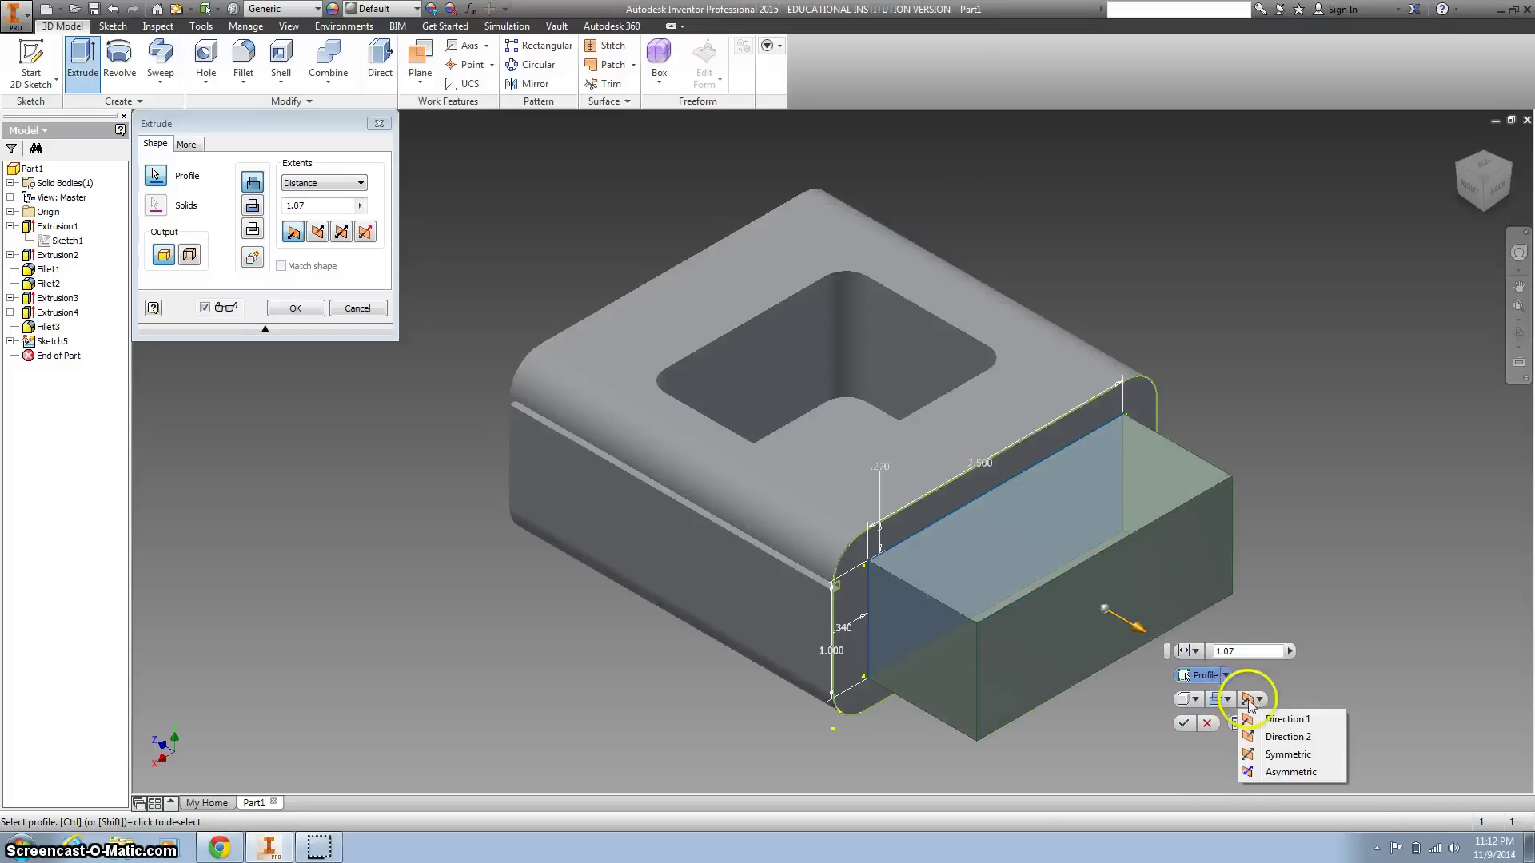
pyautogui.click(1279, 739)
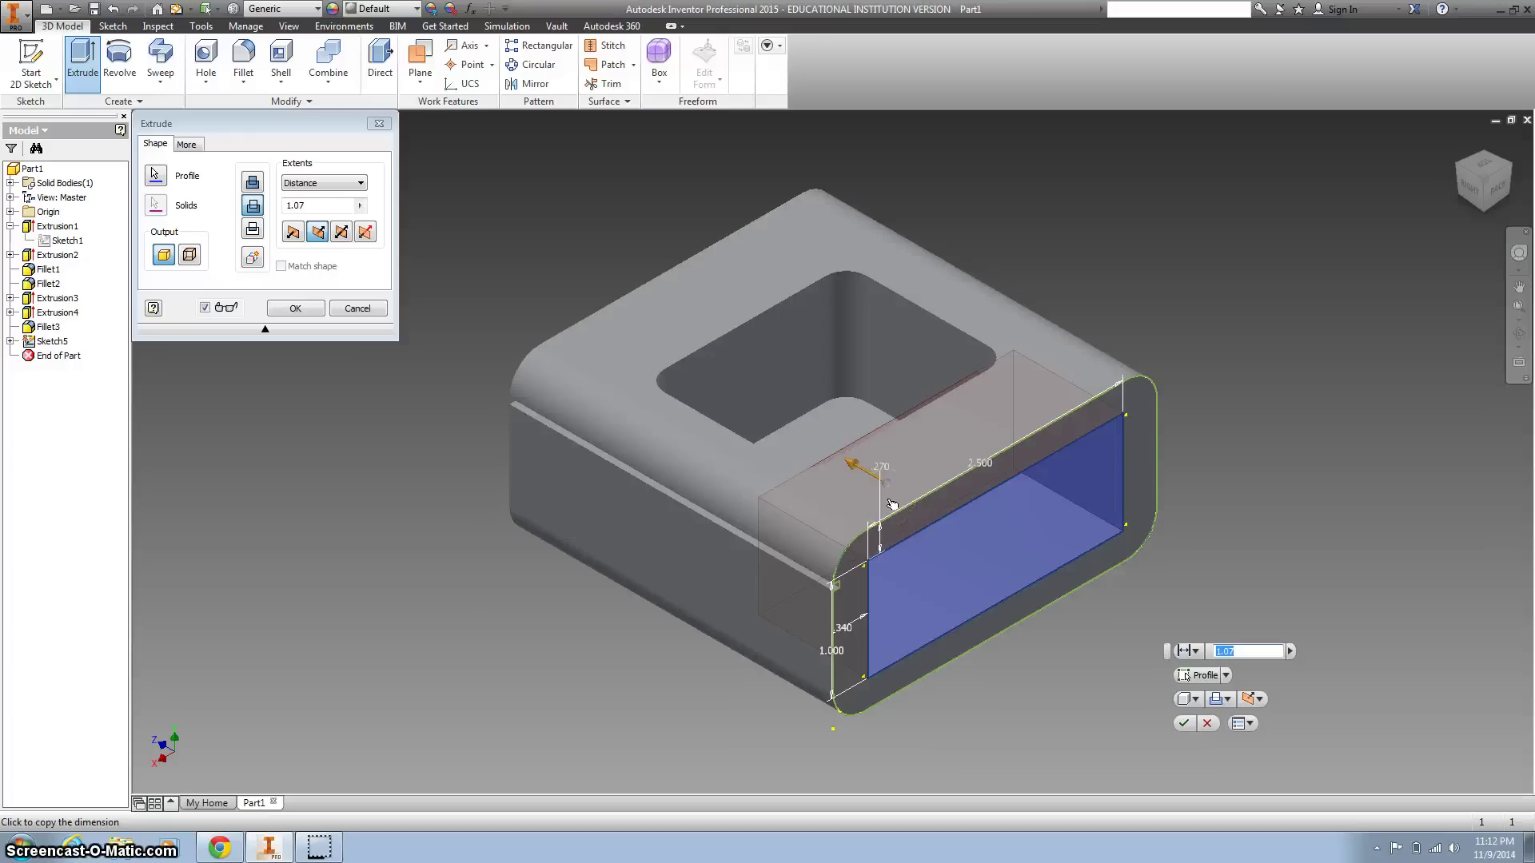
pyautogui.write('.3')
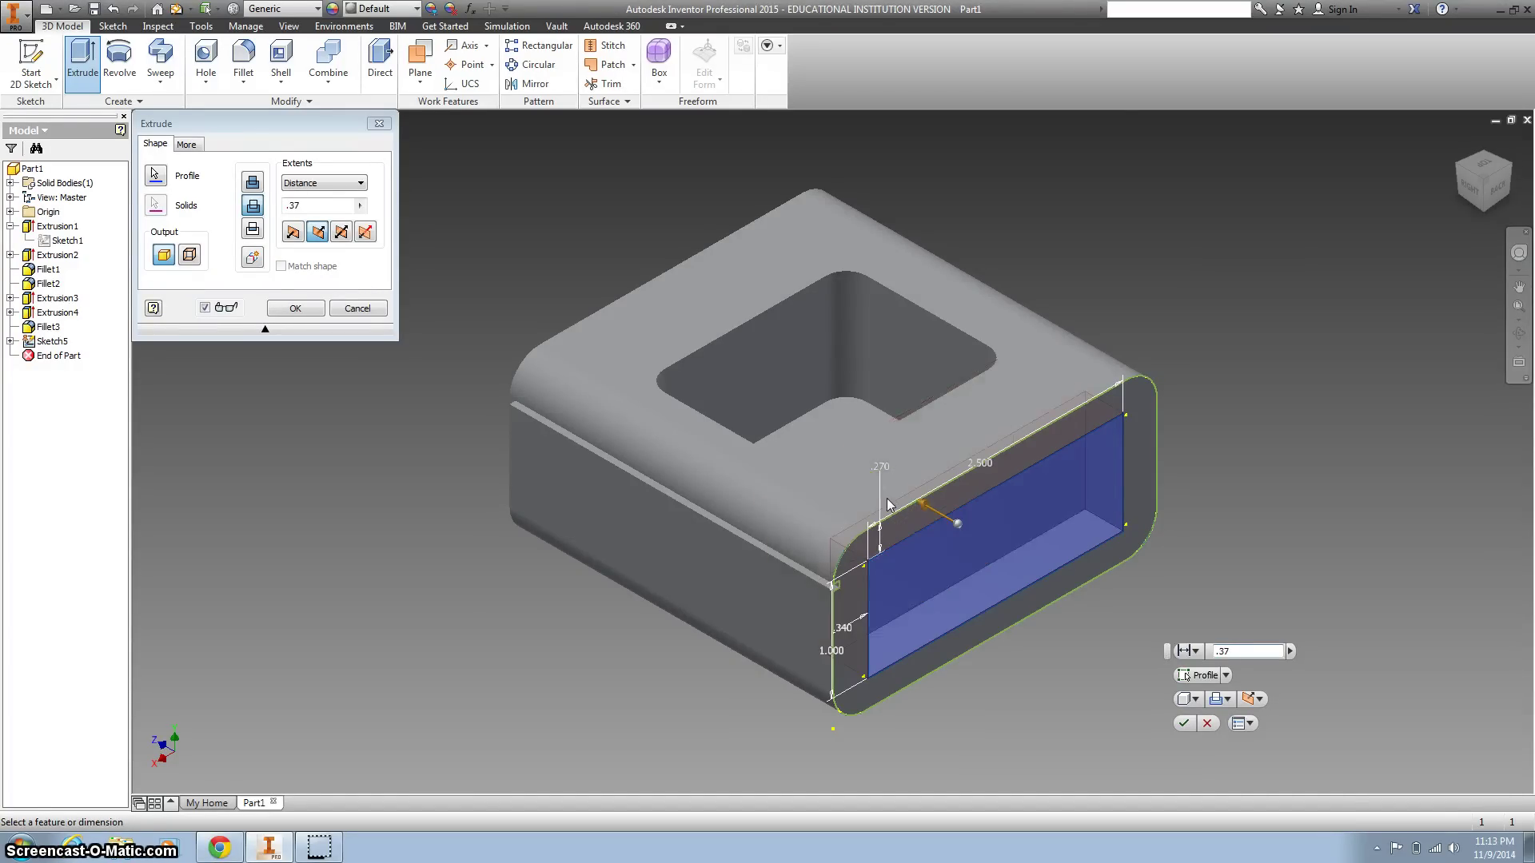
pyautogui.click(295, 307)
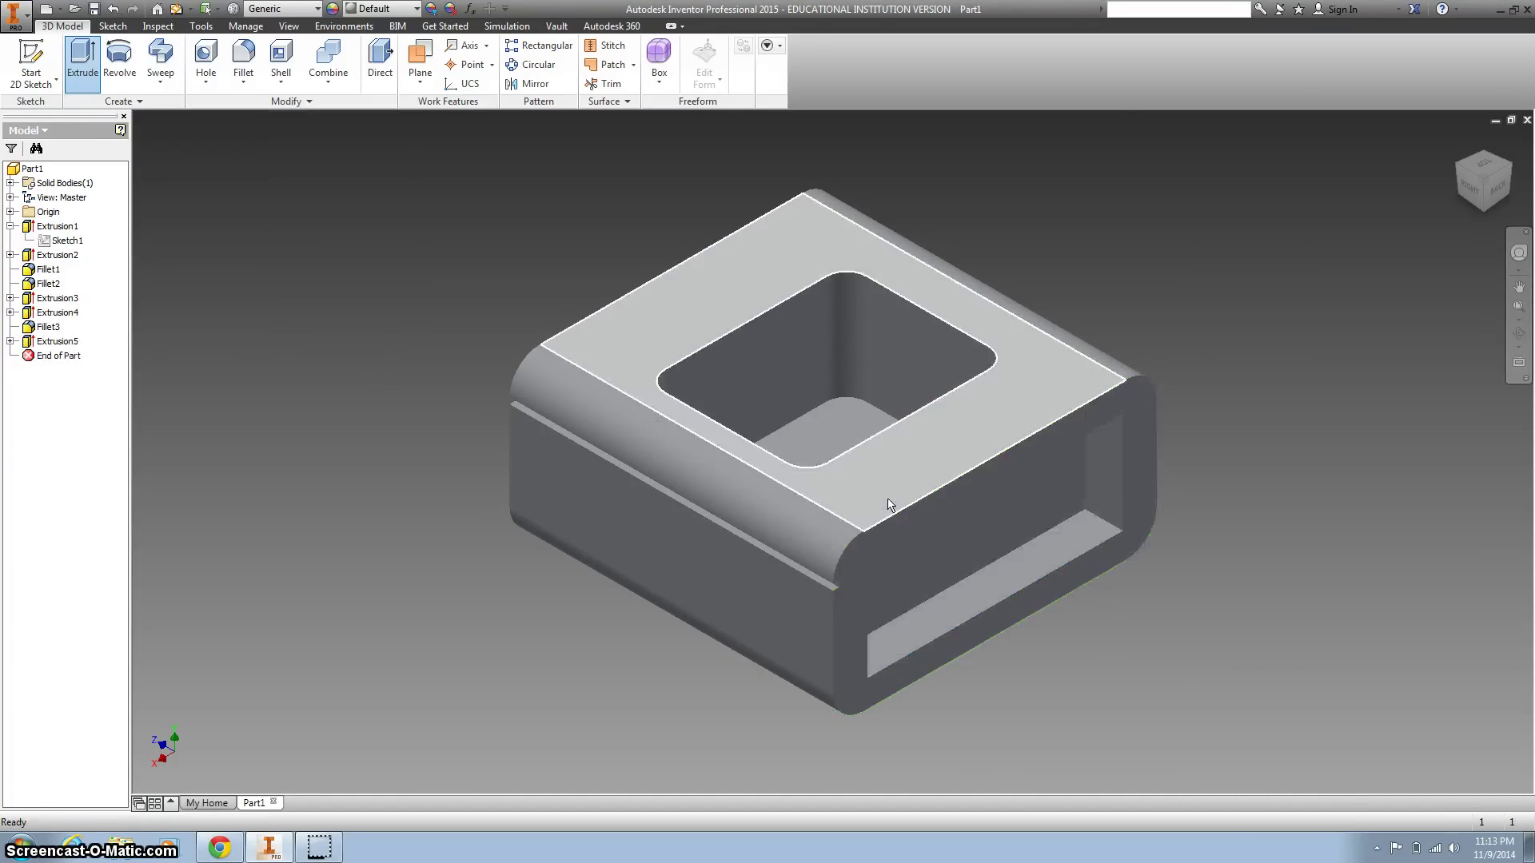
pyautogui.click(243, 58)
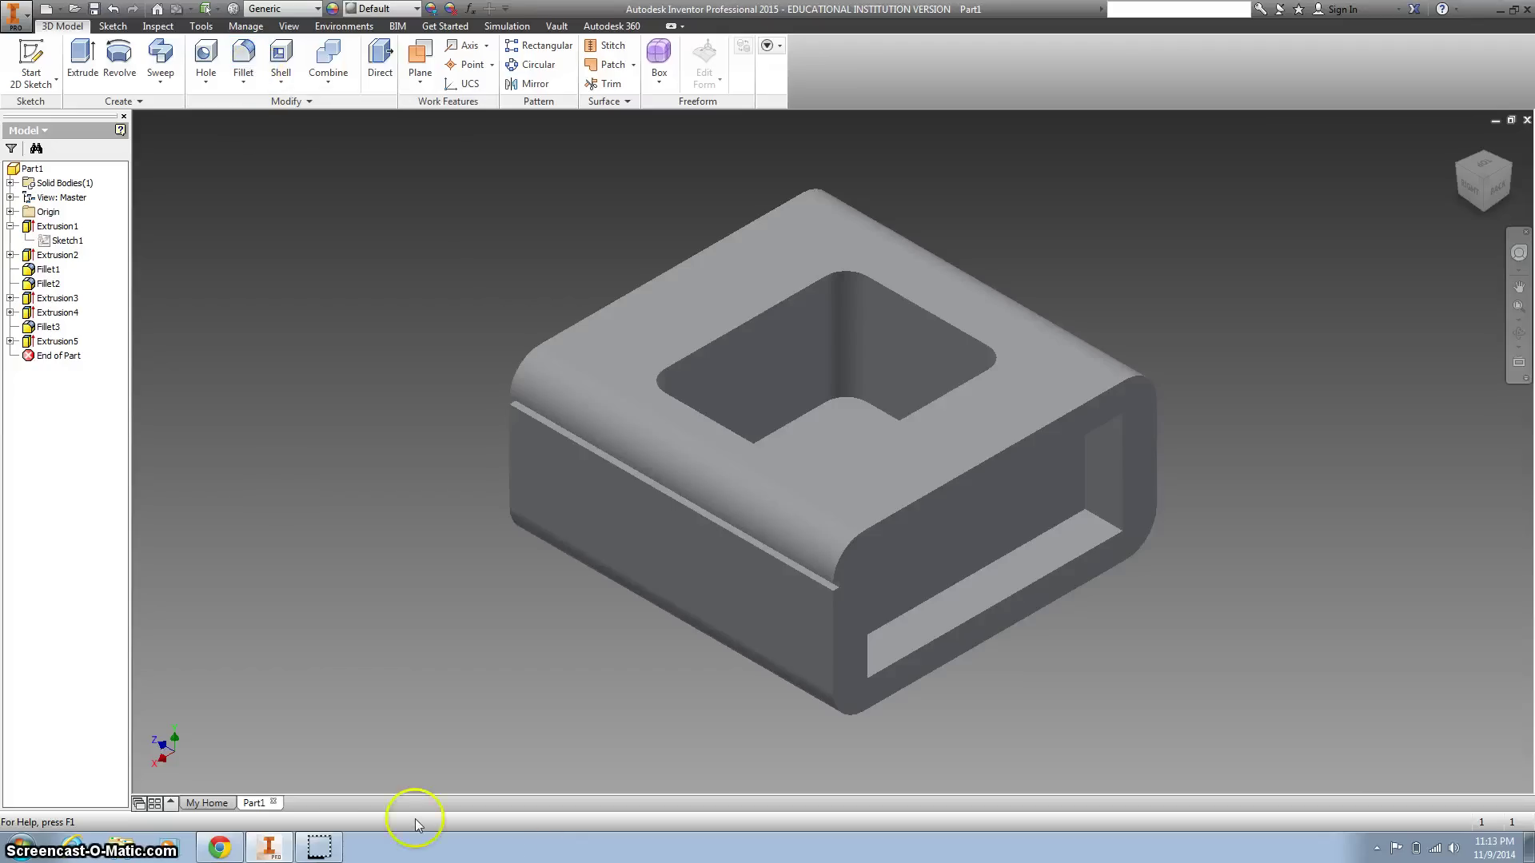
pyautogui.click(219, 847)
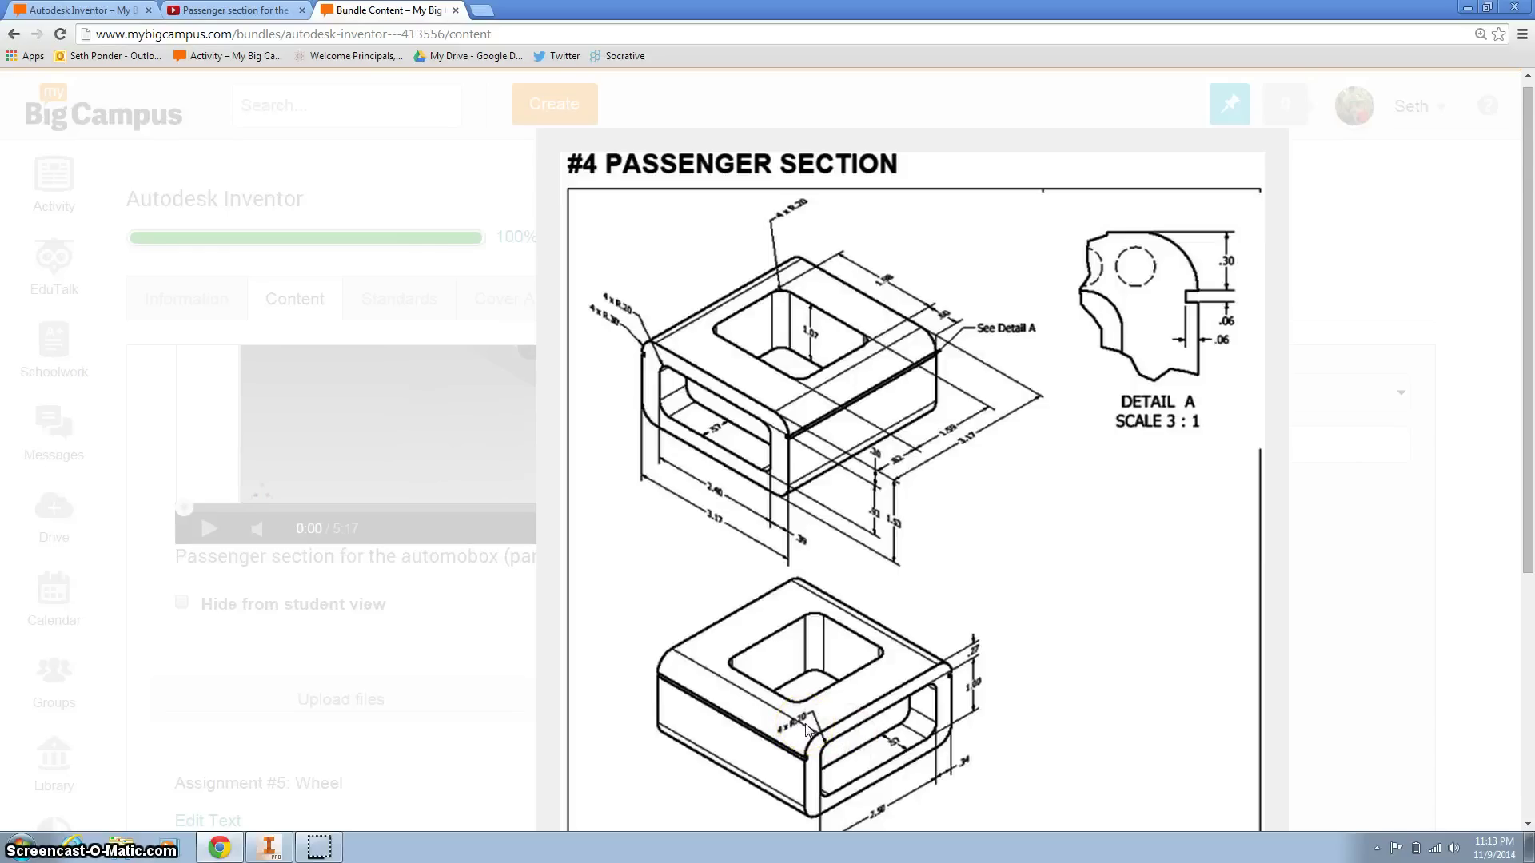
# Fillet the back recess's four inside corner edges with a .2 radius
pyautogui.click(274, 847)
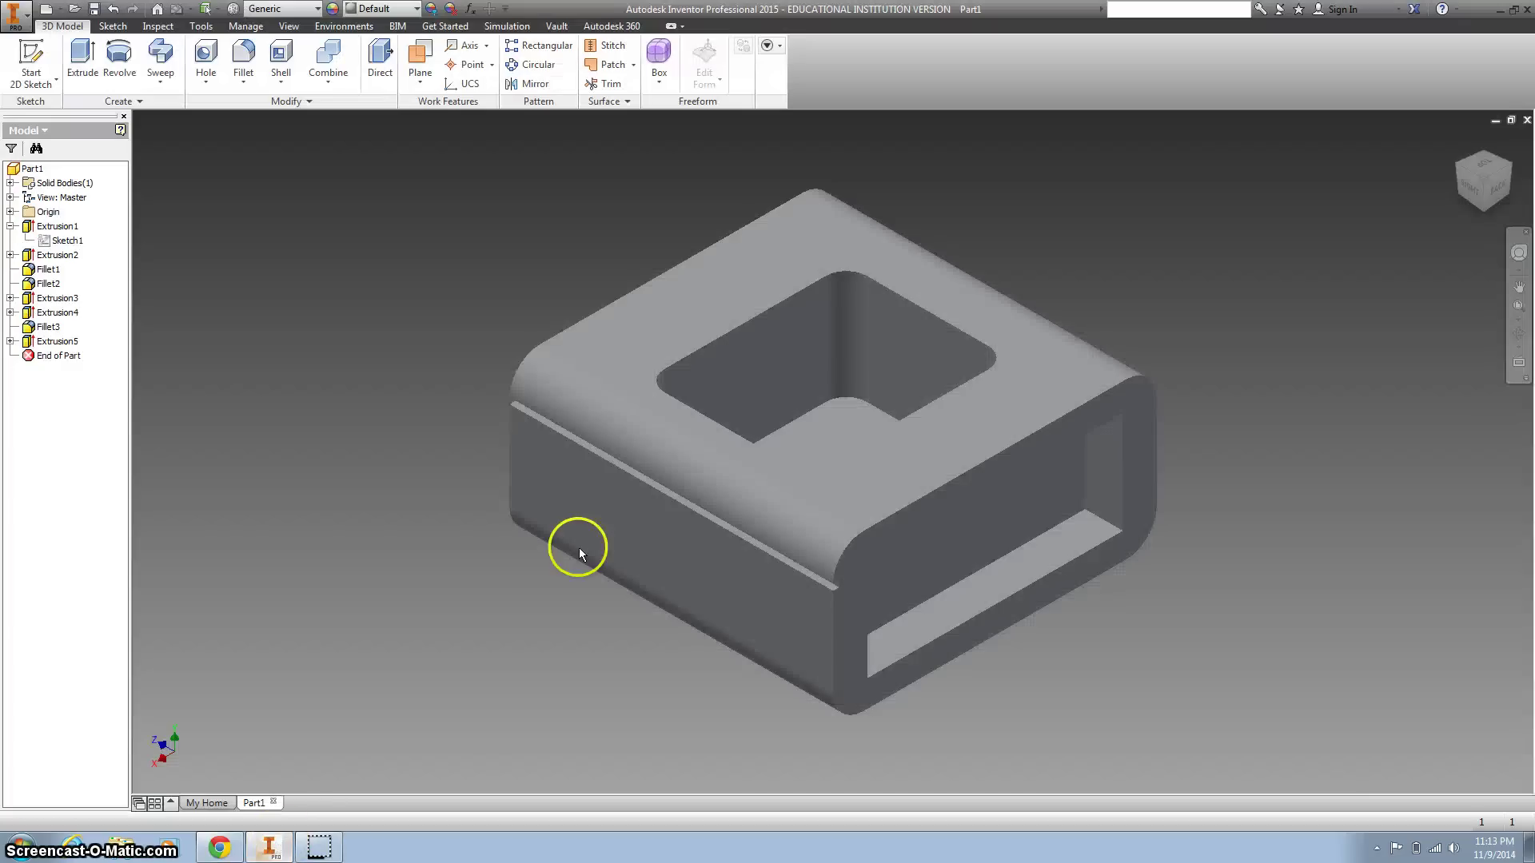
pyautogui.click(243, 55)
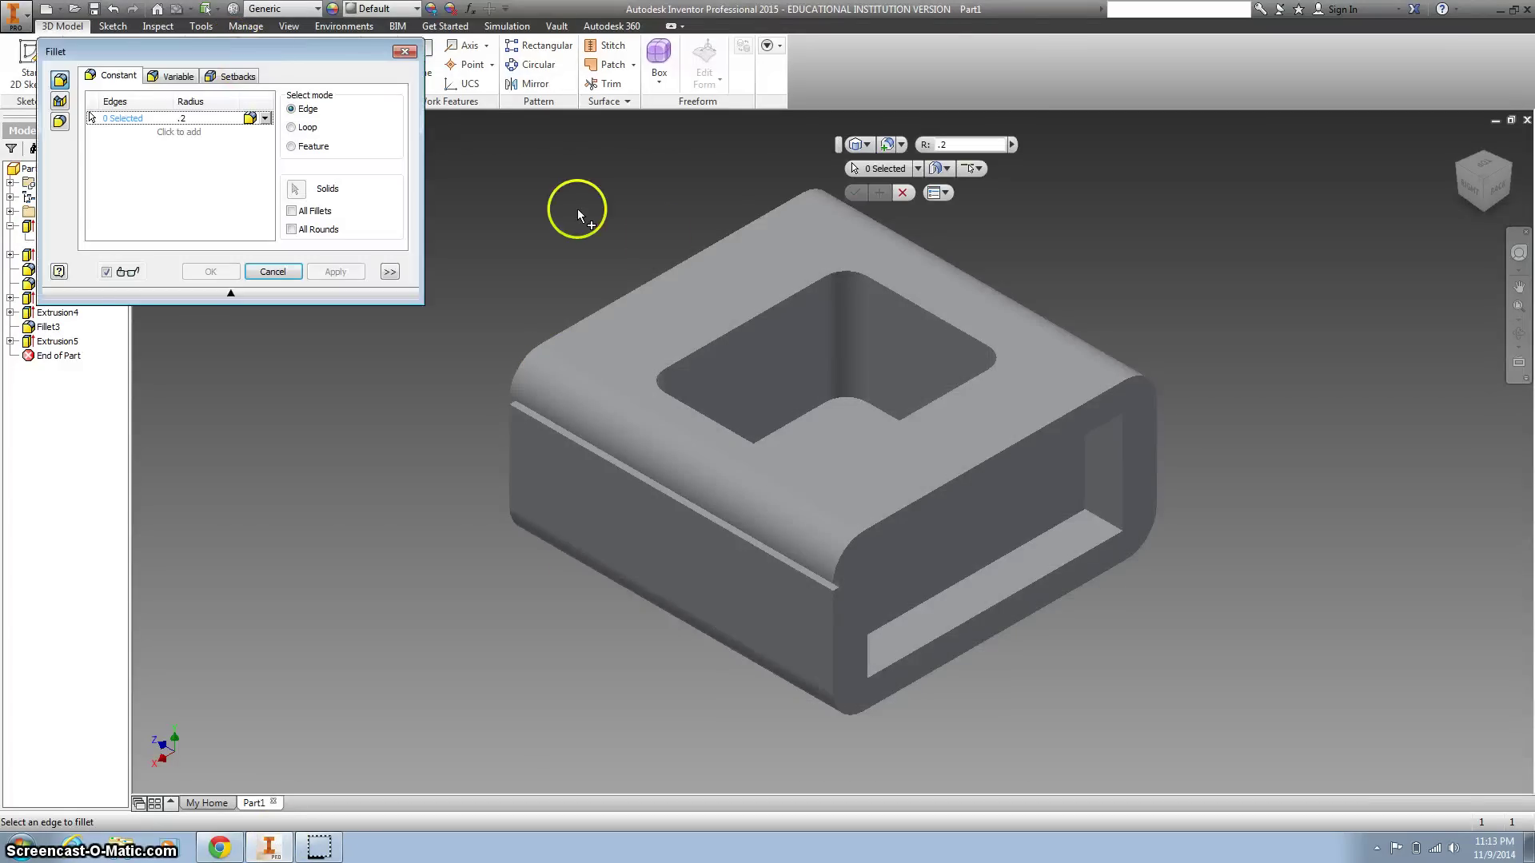
pyautogui.click(1103, 521)
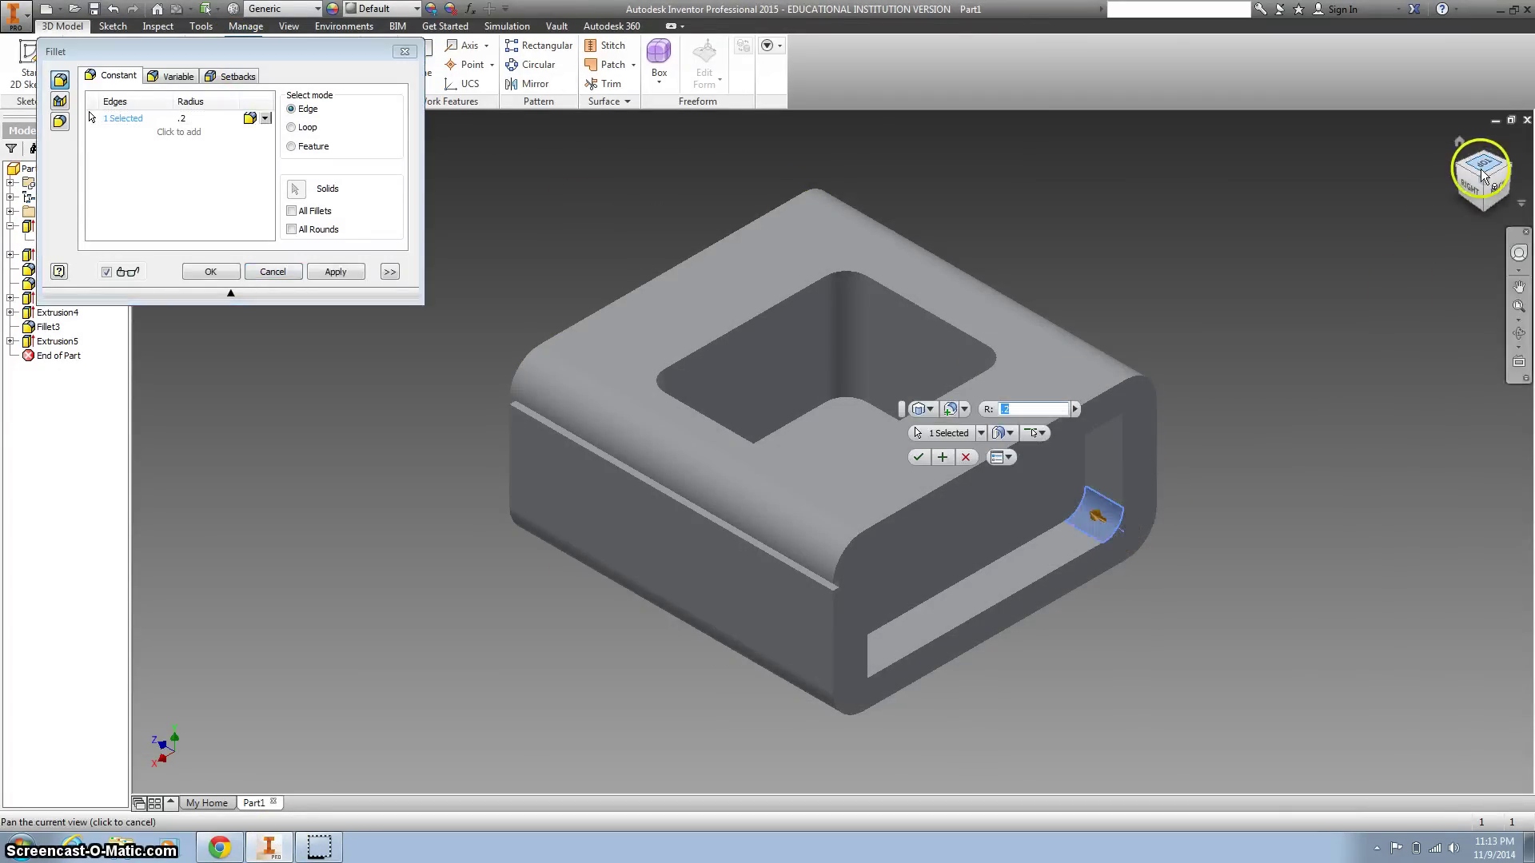
pyautogui.click(1485, 214)
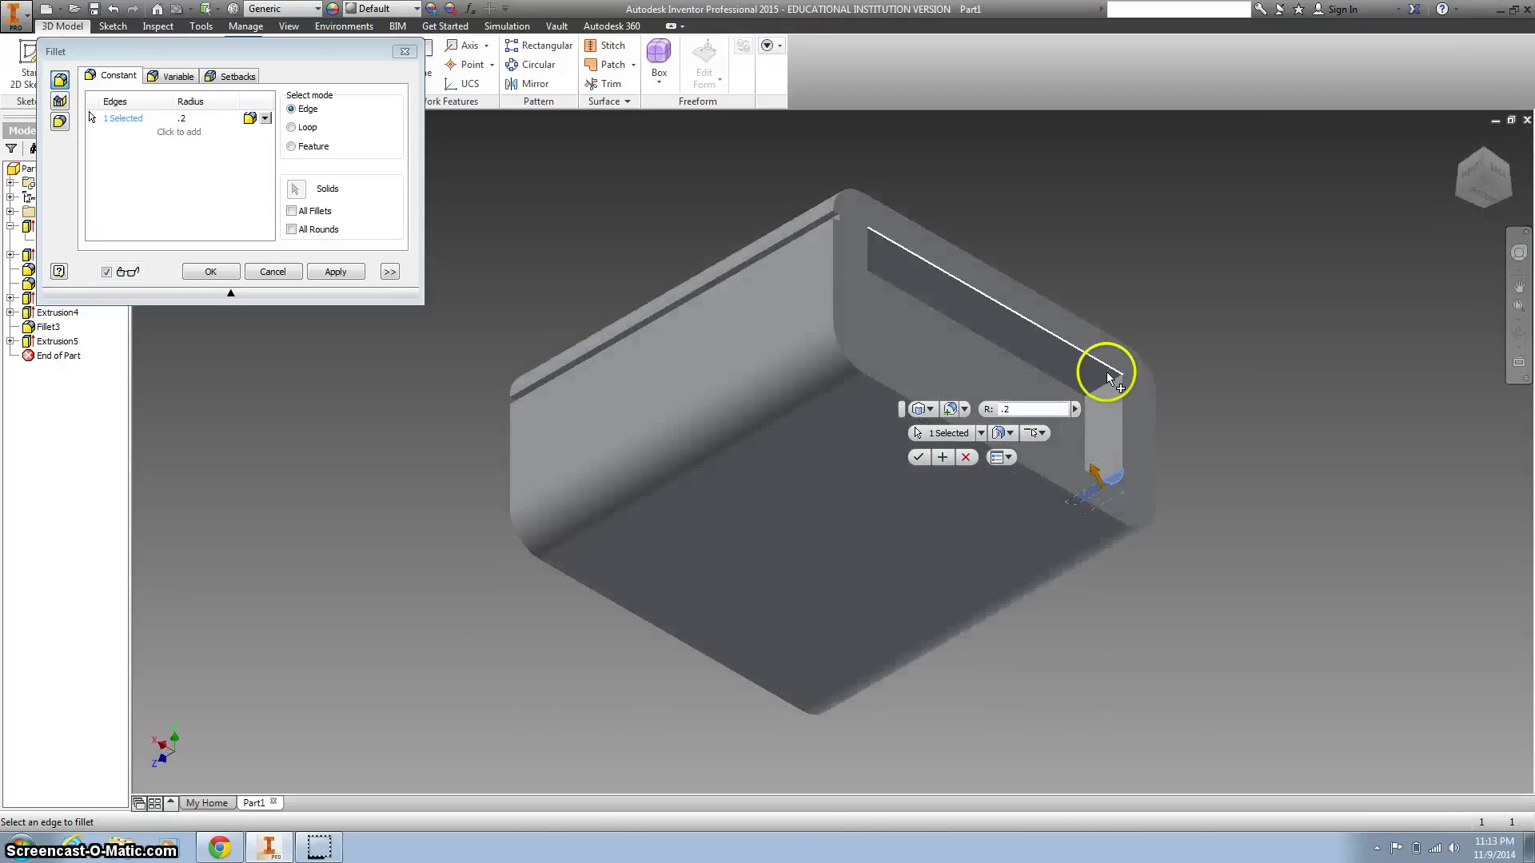
pyautogui.click(1099, 378)
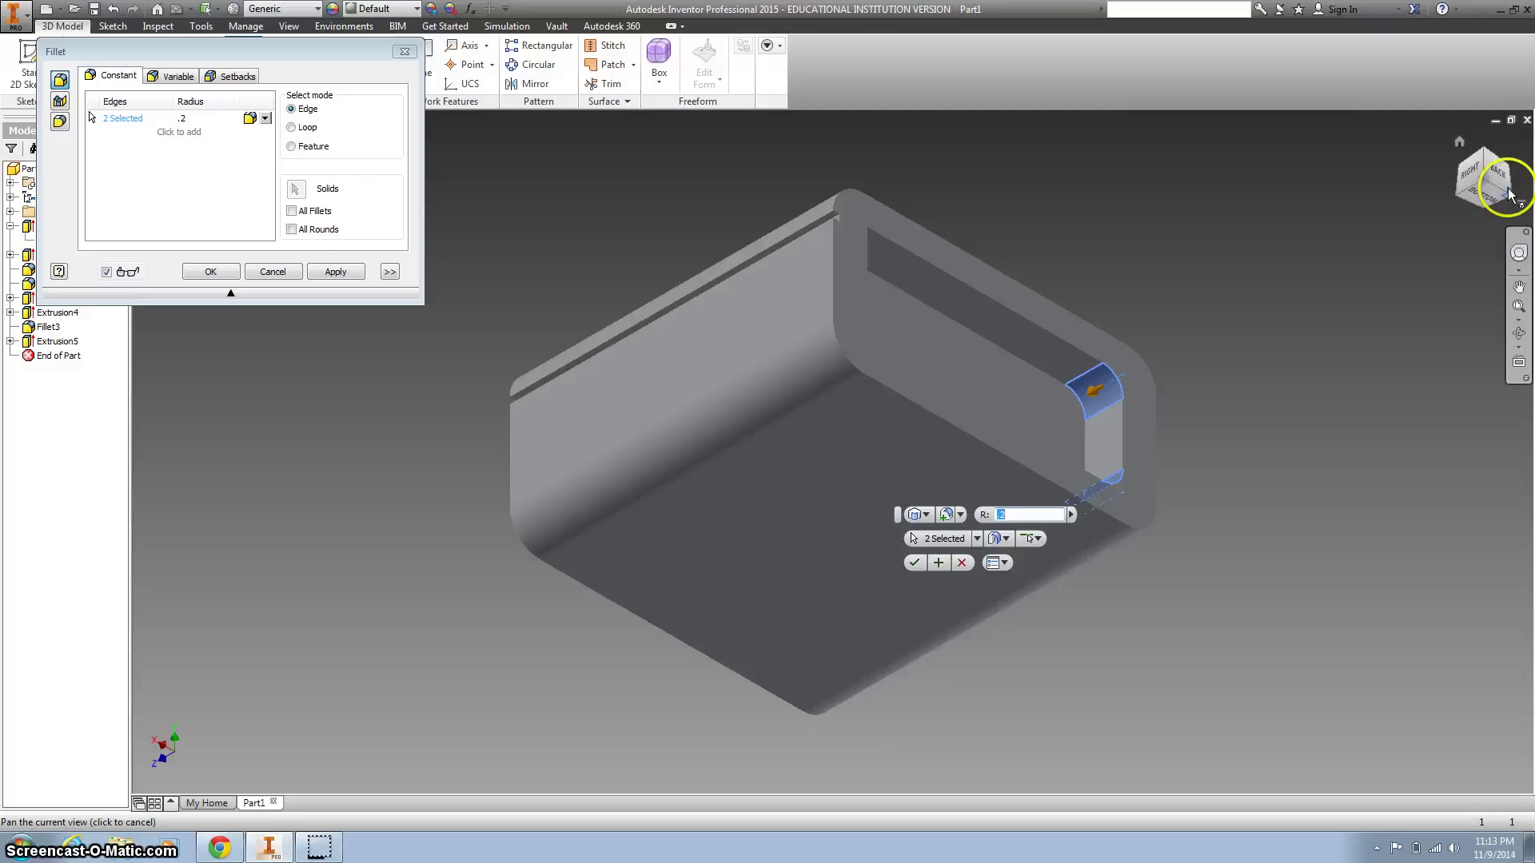
pyautogui.moveTo(1510, 194); pyautogui.dragTo(1499, 171)
pyautogui.keyDown('shift'); pyautogui.moveTo(833, 326); pyautogui.dragTo(782, 298, button='middle'); pyautogui.keyUp('shift')
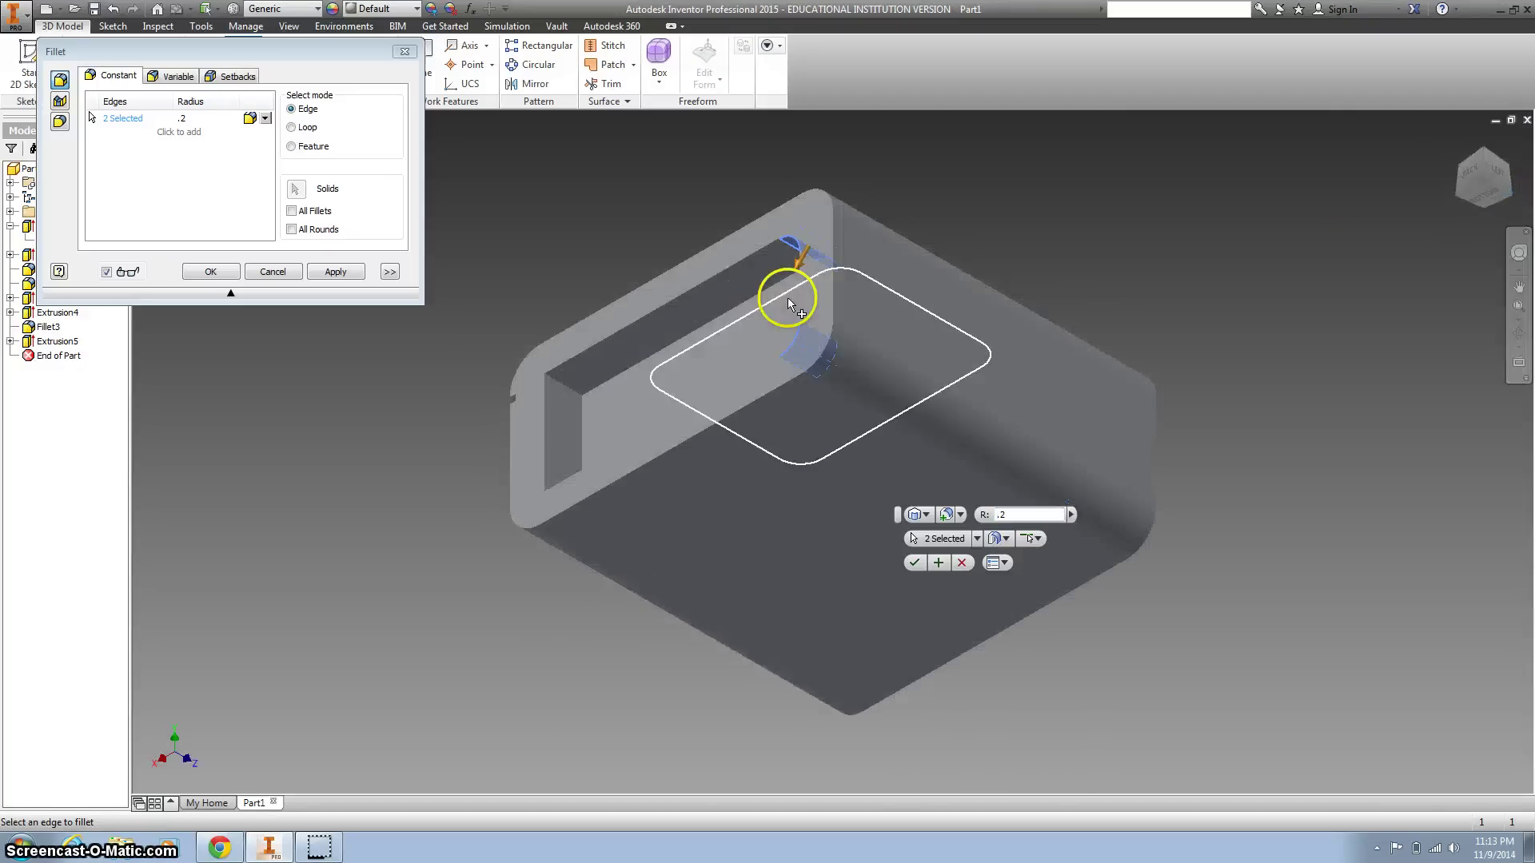
pyautogui.click(567, 389)
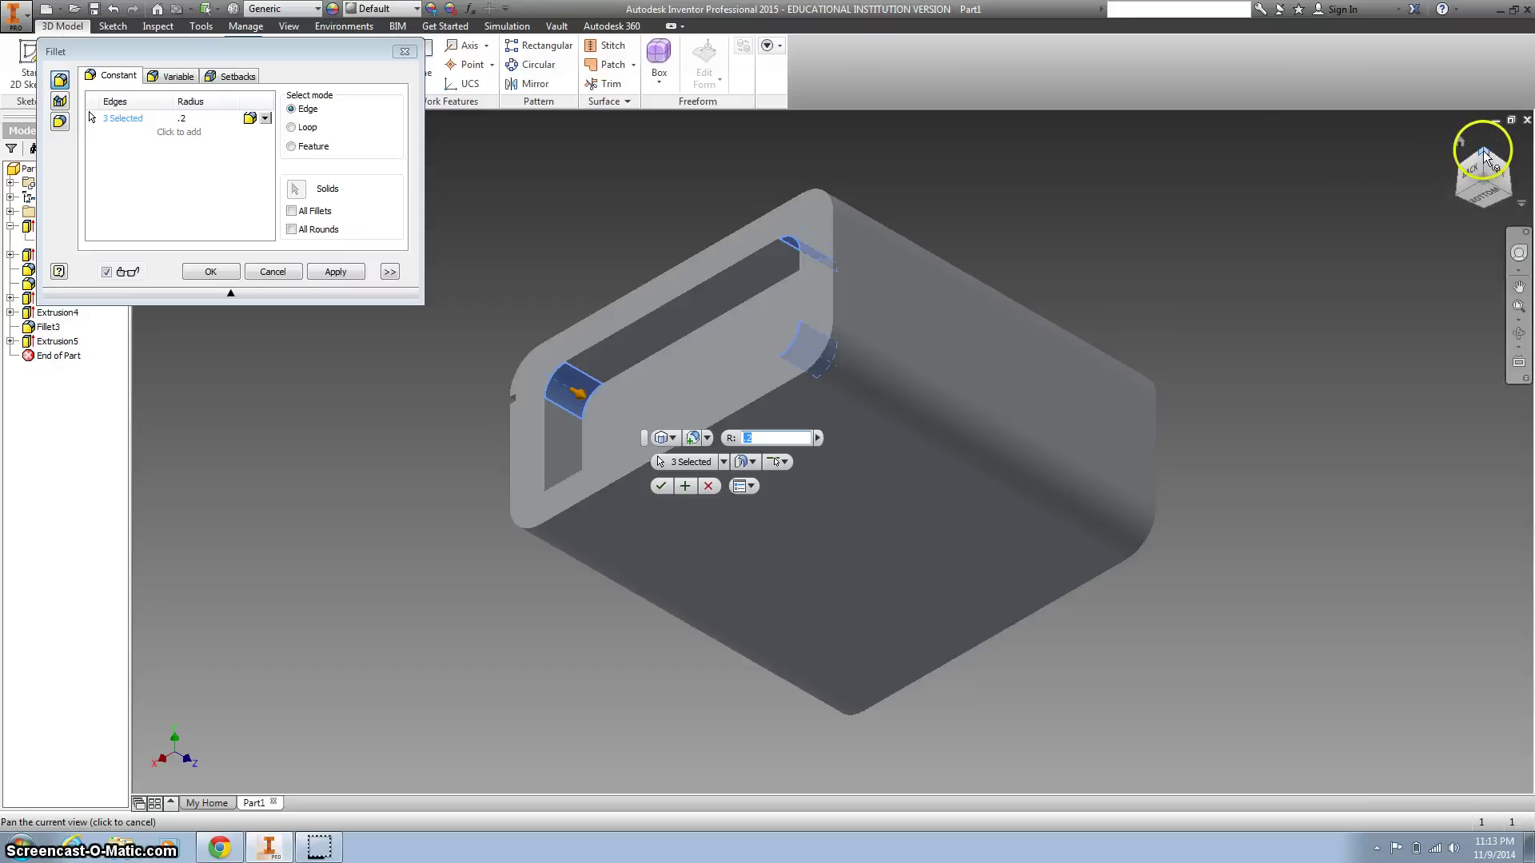
pyautogui.keyDown('shift'); pyautogui.moveTo(651, 402); pyautogui.dragTo(530, 534, button='middle'); pyautogui.keyUp('shift')
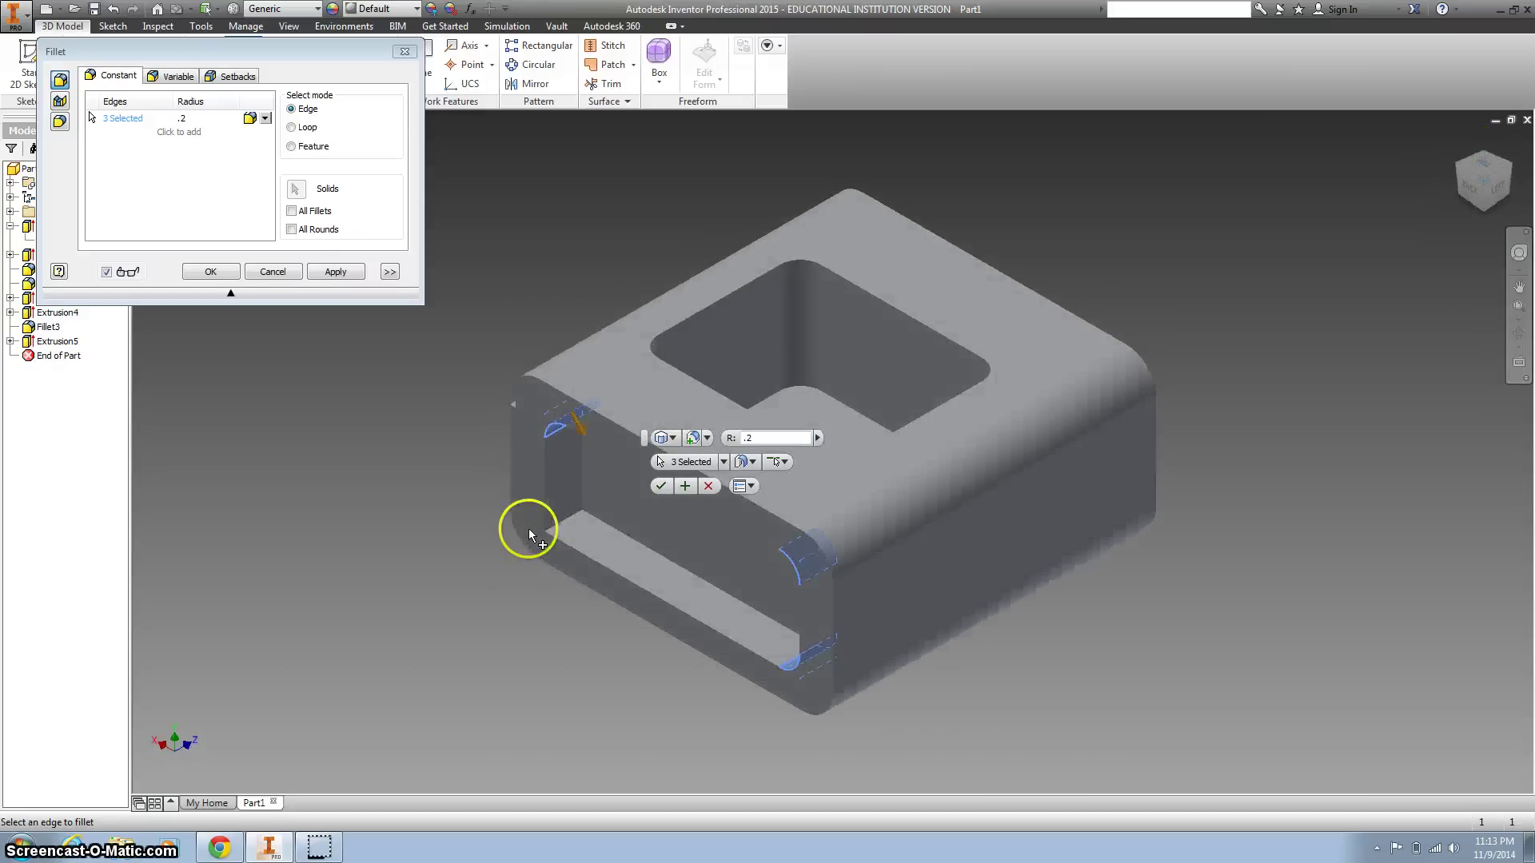
pyautogui.click(562, 518)
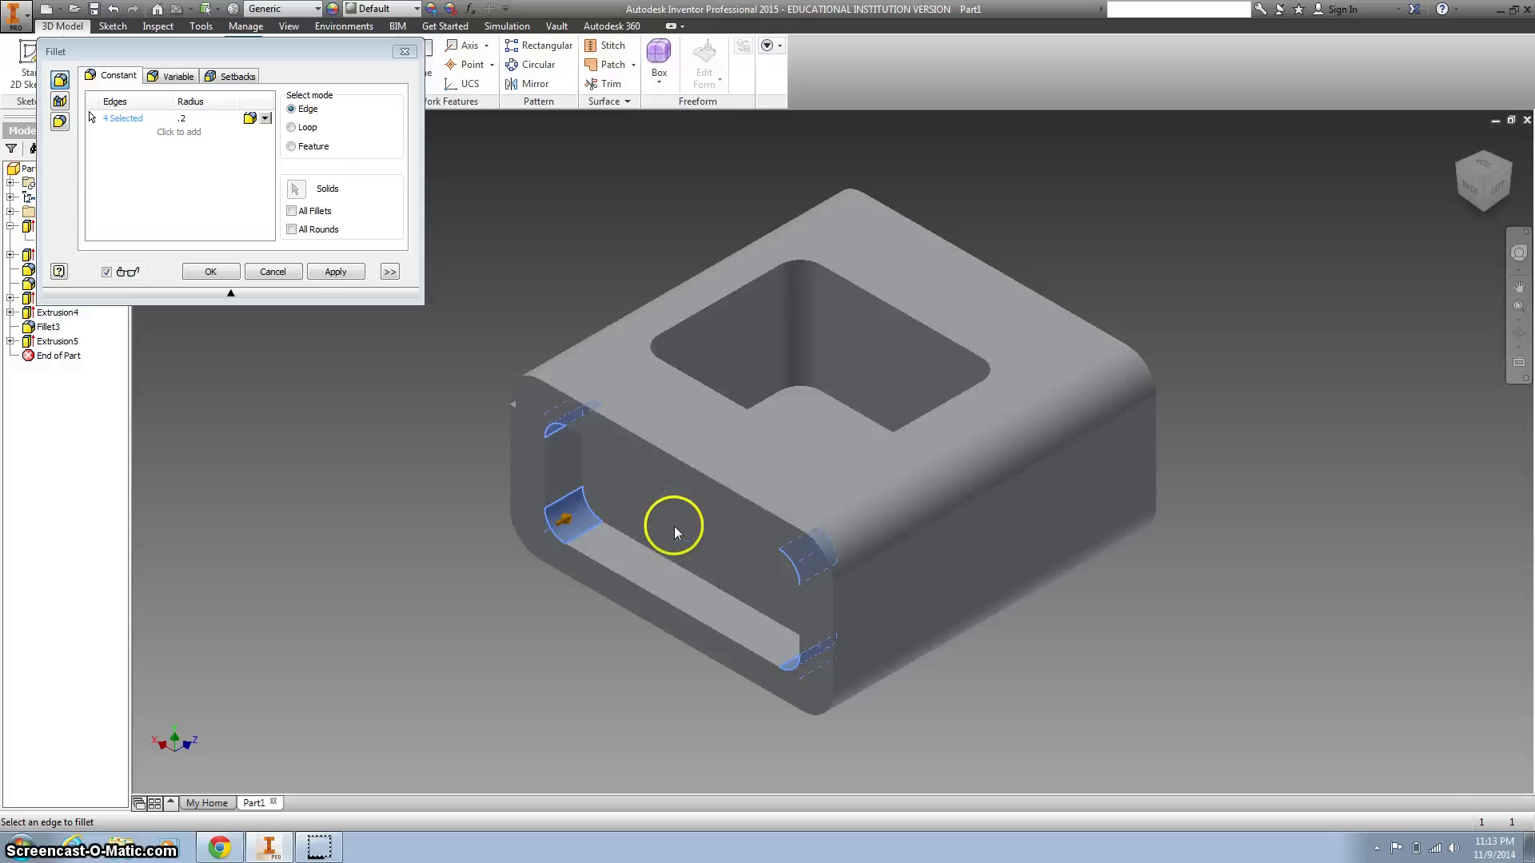
pyautogui.press('Return')
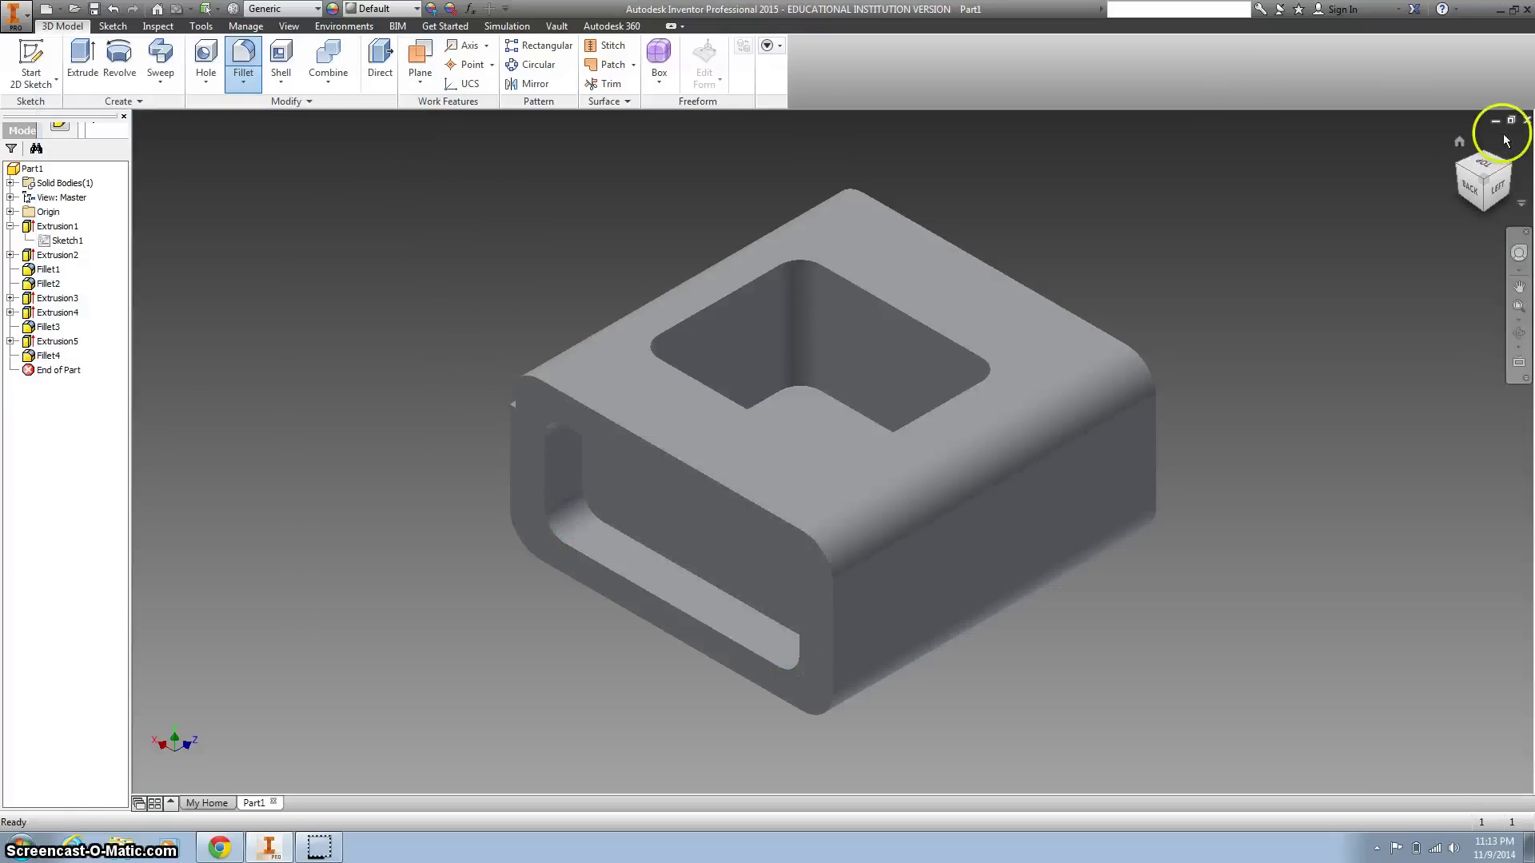
pyautogui.click(1459, 143)
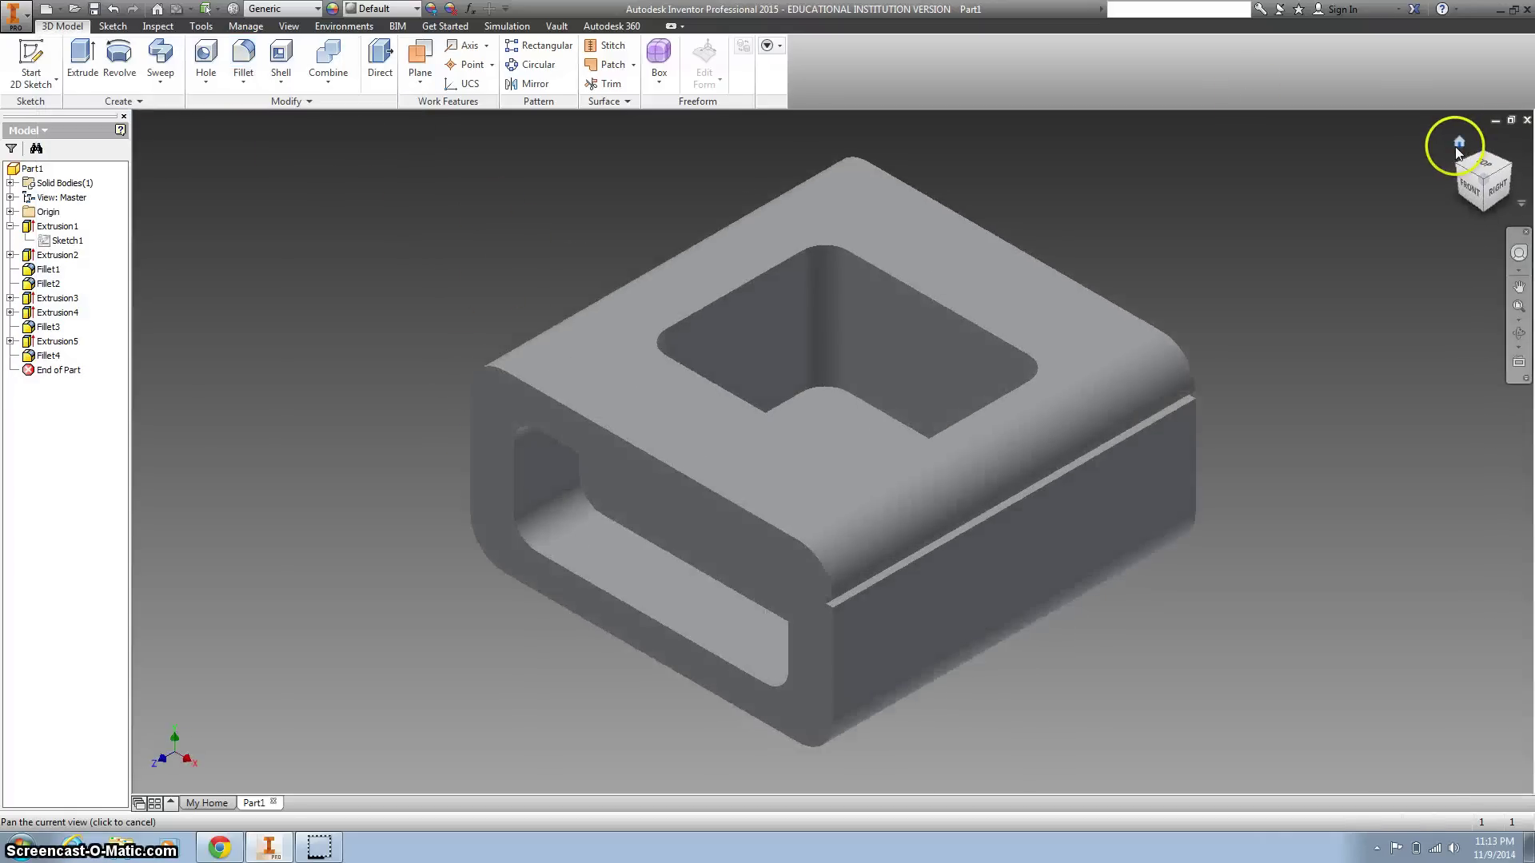
# Open the application file menu showing recent documents
pyautogui.click(1456, 148)
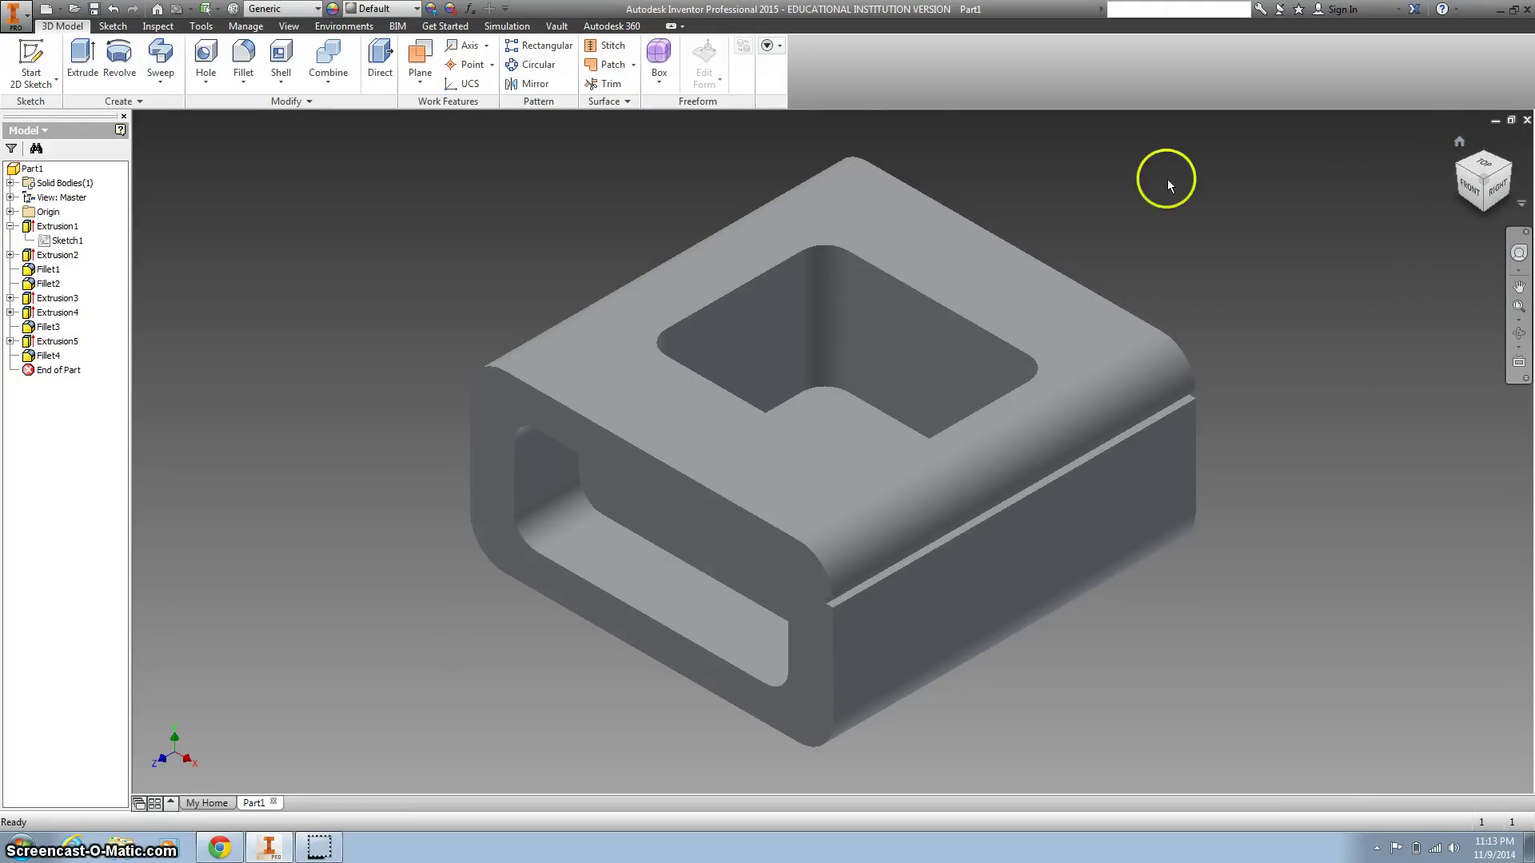
pyautogui.click(12, 14)
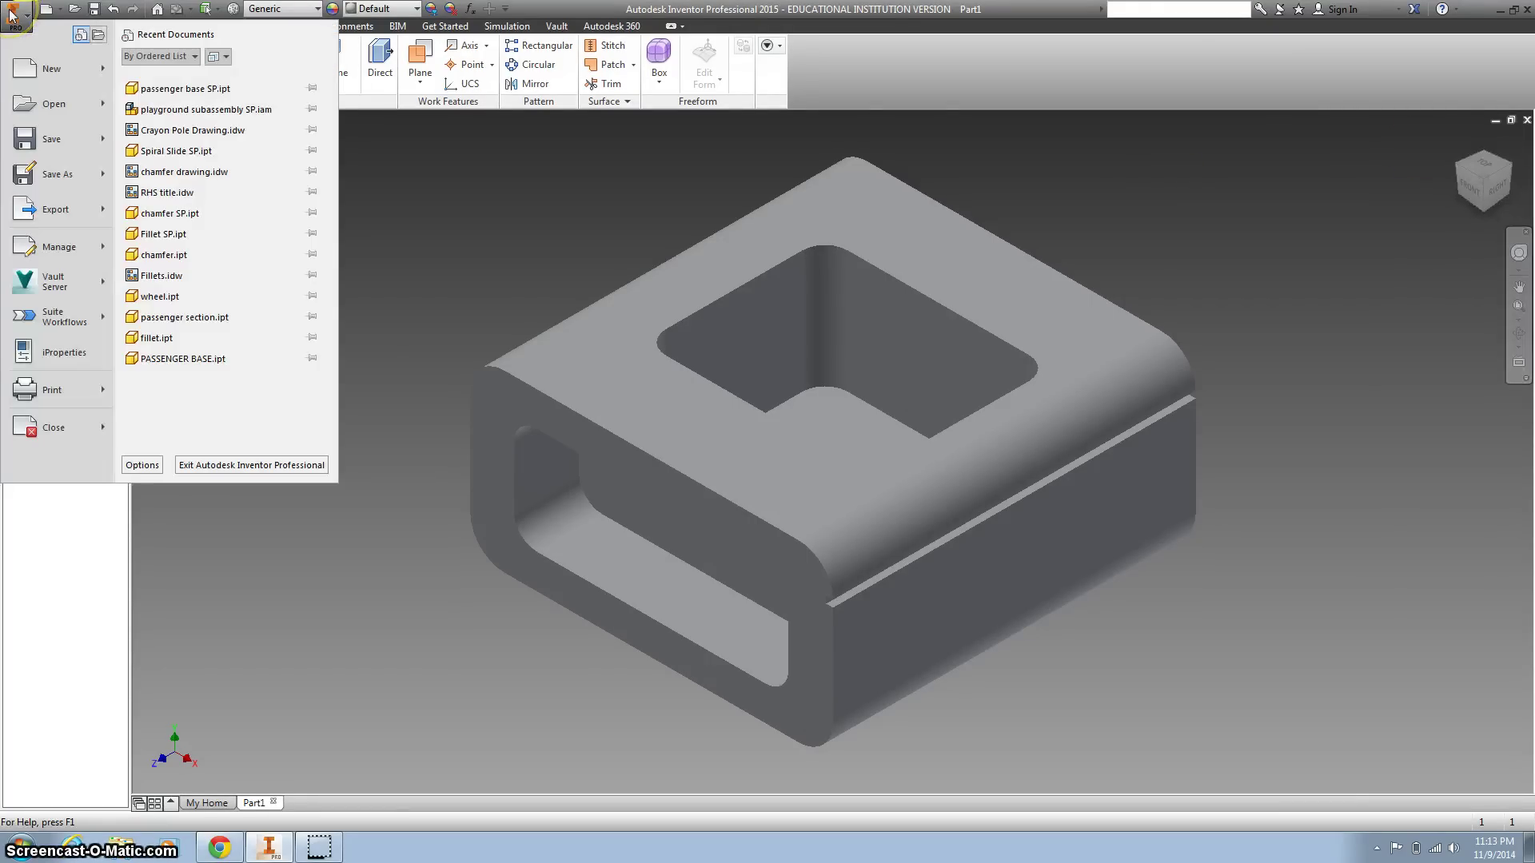